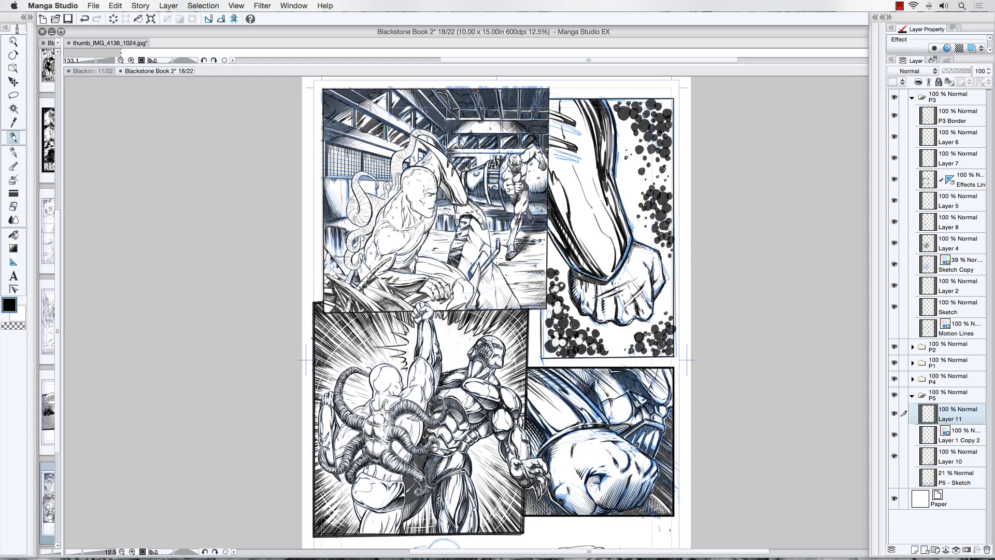
Step: Collapse the P5 layer folder and expand the P3 folder to show its layers
left_click(912, 97)
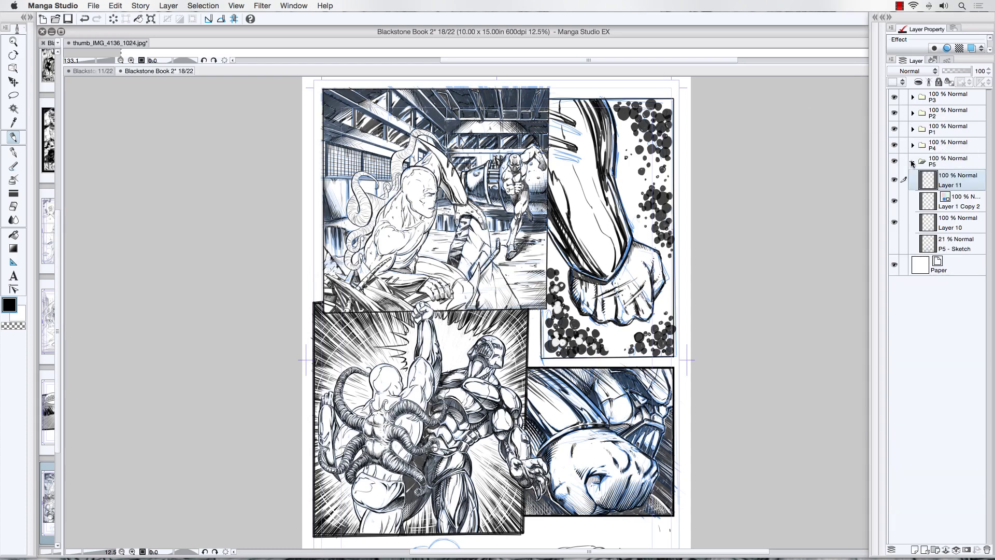
left_click(912, 162)
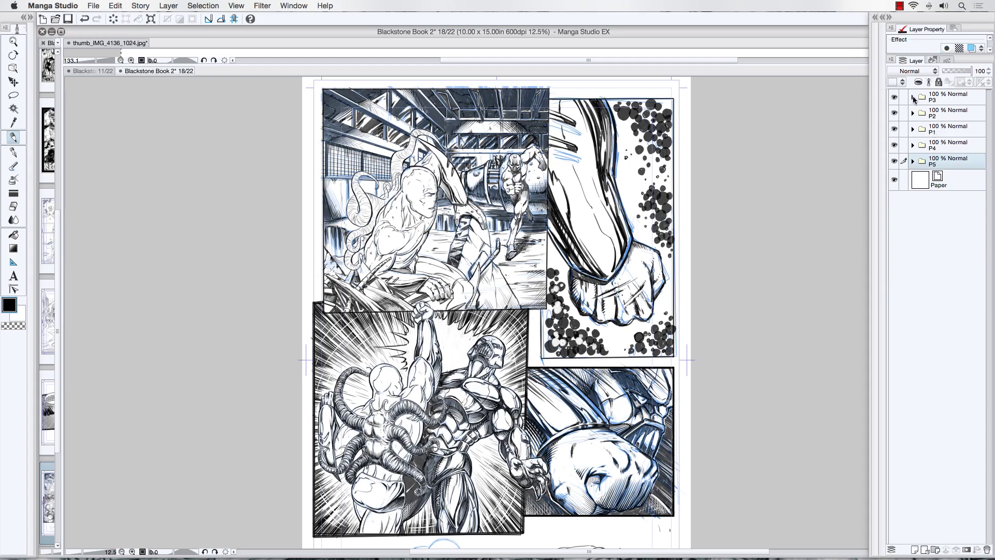
left_click(913, 98)
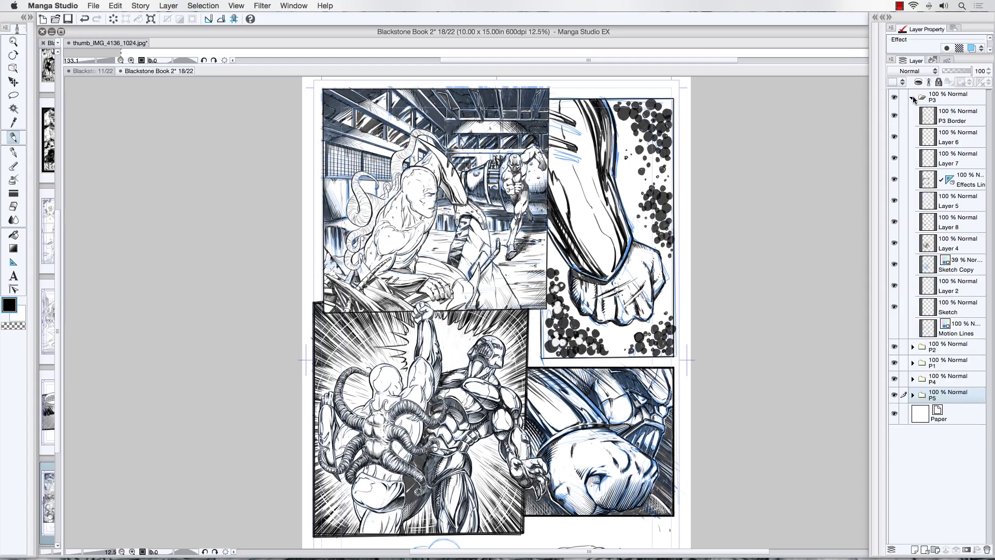
left_click(912, 98)
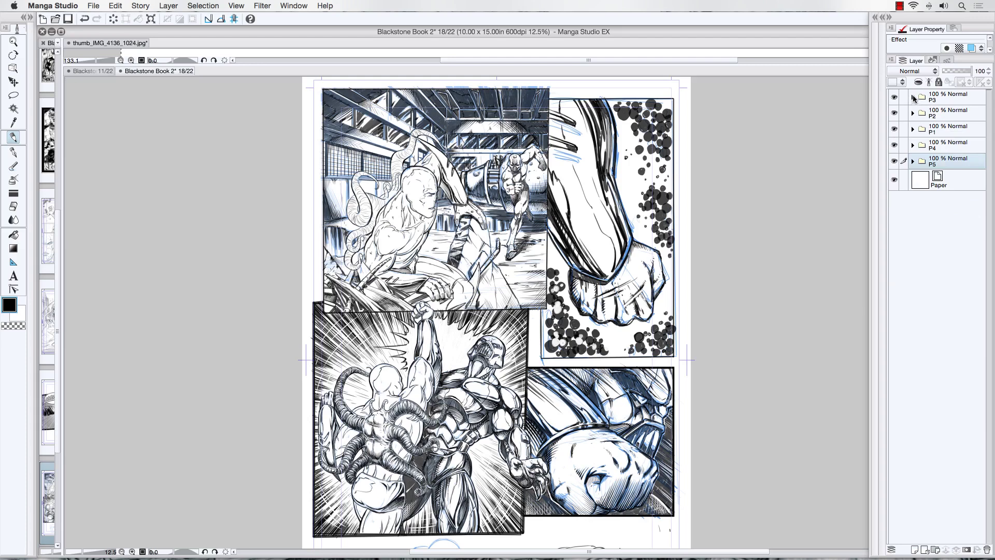
left_click(912, 98)
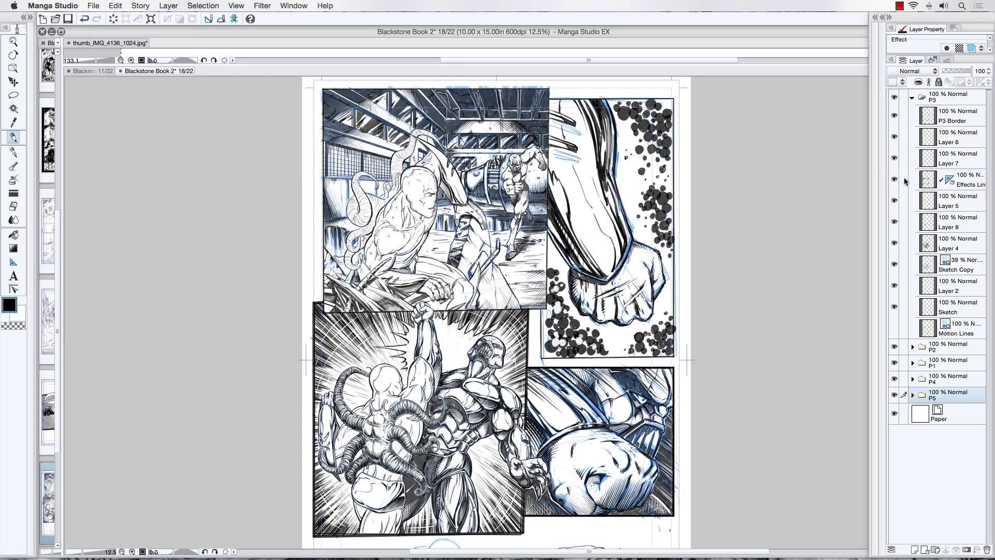
Step: Examine the ruler display options of the effects lines layer in P3, then collapse the P3 folder
left_click(950, 182)
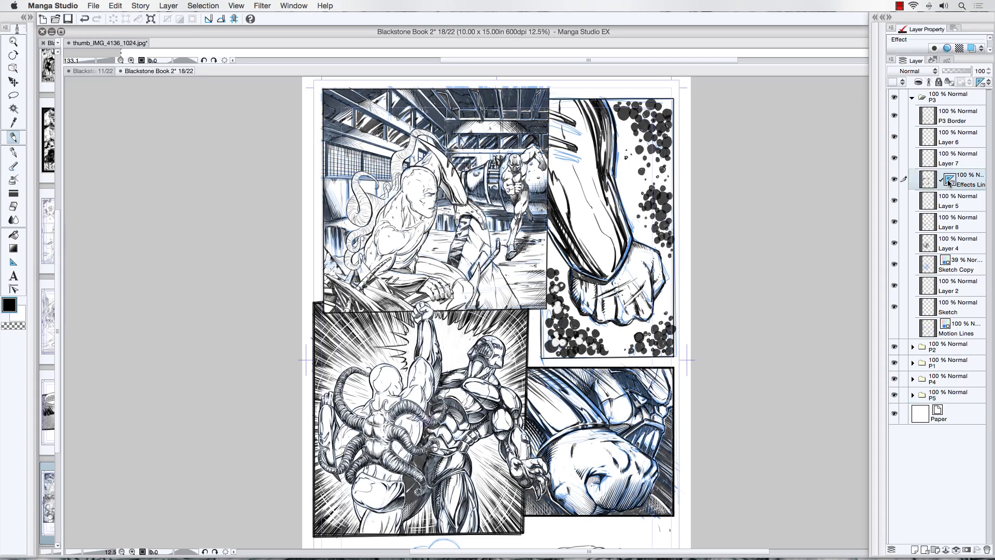
left_click(949, 182)
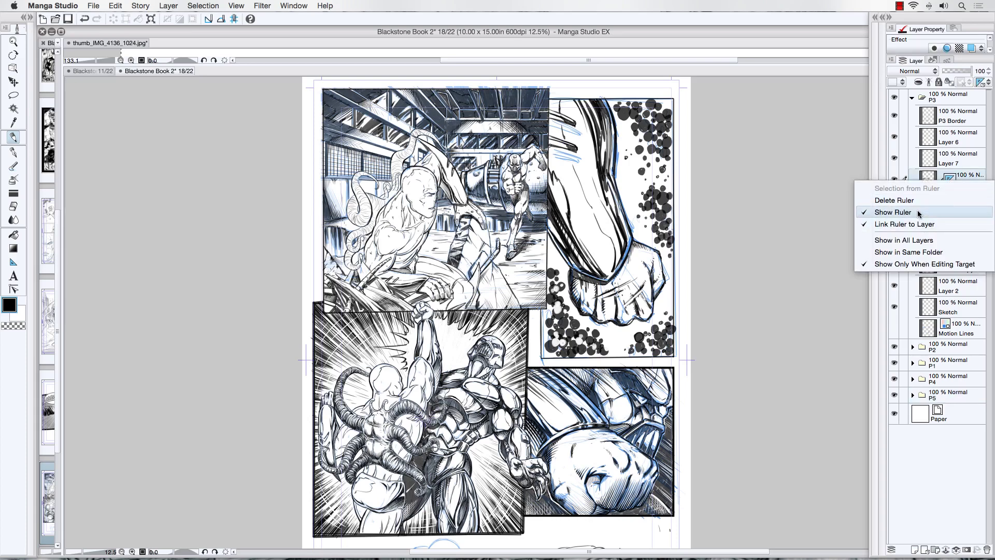
left_click(959, 182)
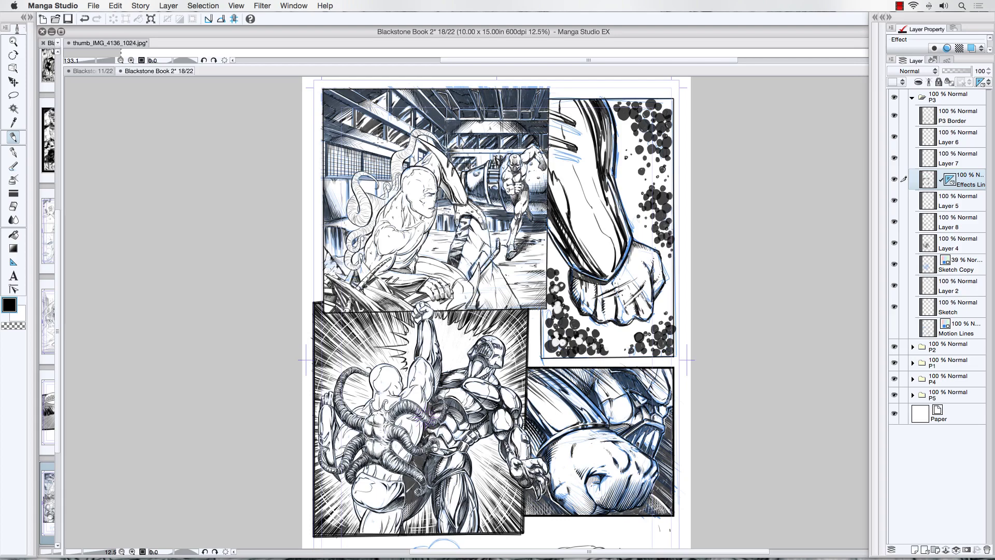
scroll(375, 145, "up", 1)
scroll(378, 142, "down", 1)
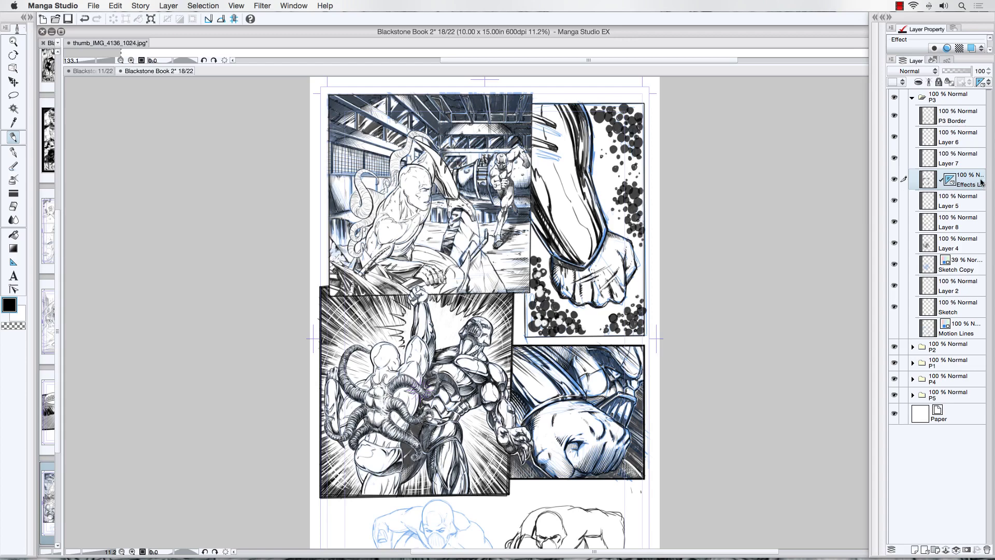
left_click(914, 98)
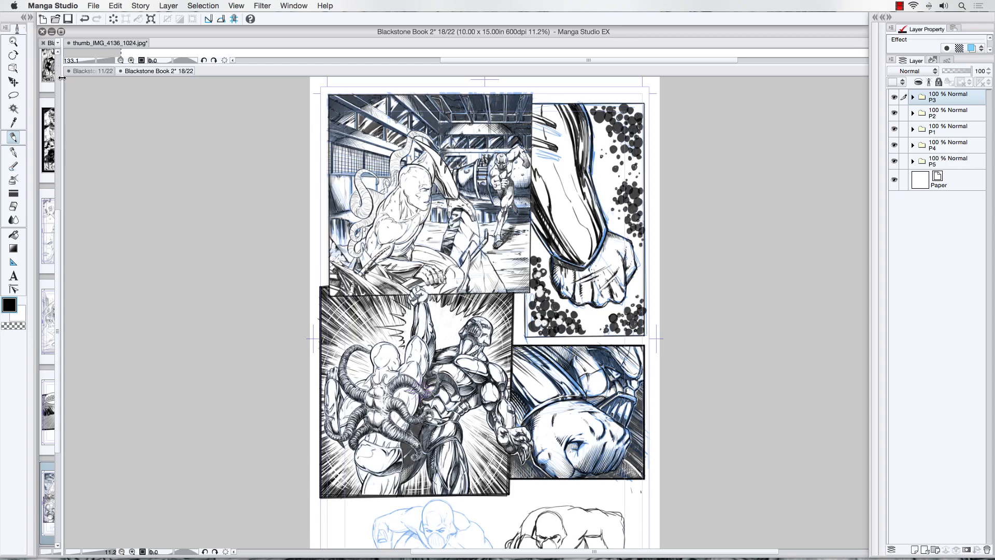
Step: Widen the page overview to look through the Blackstone Book 2 pages, then narrow it again
left_click_drag(62, 78, 175, 159)
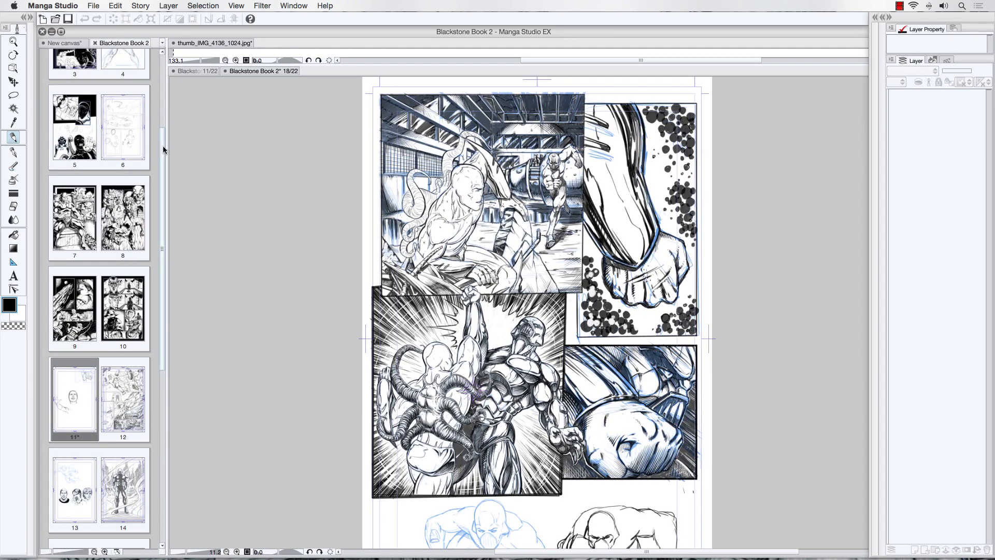
left_click_drag(162, 147, 162, 157)
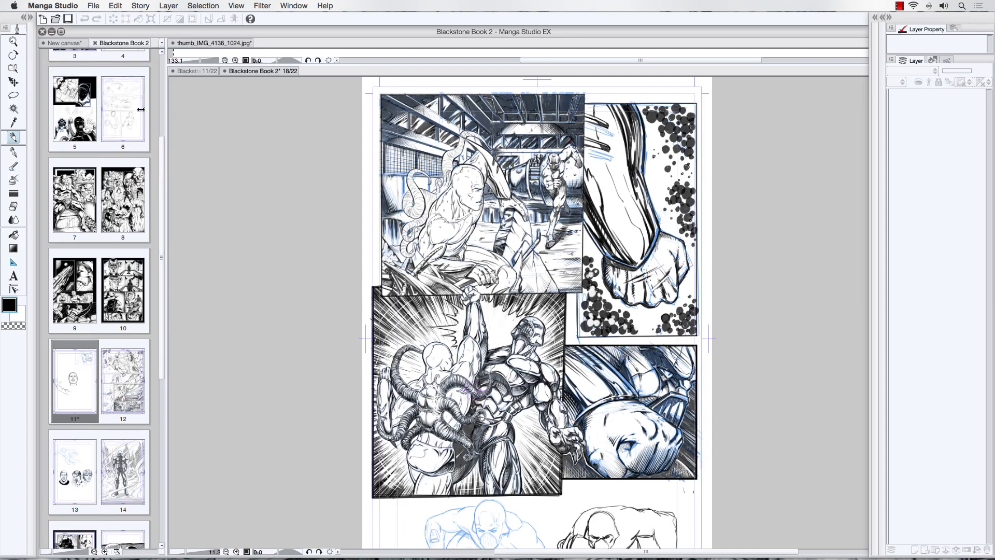
left_click_drag(166, 108, 64, 107)
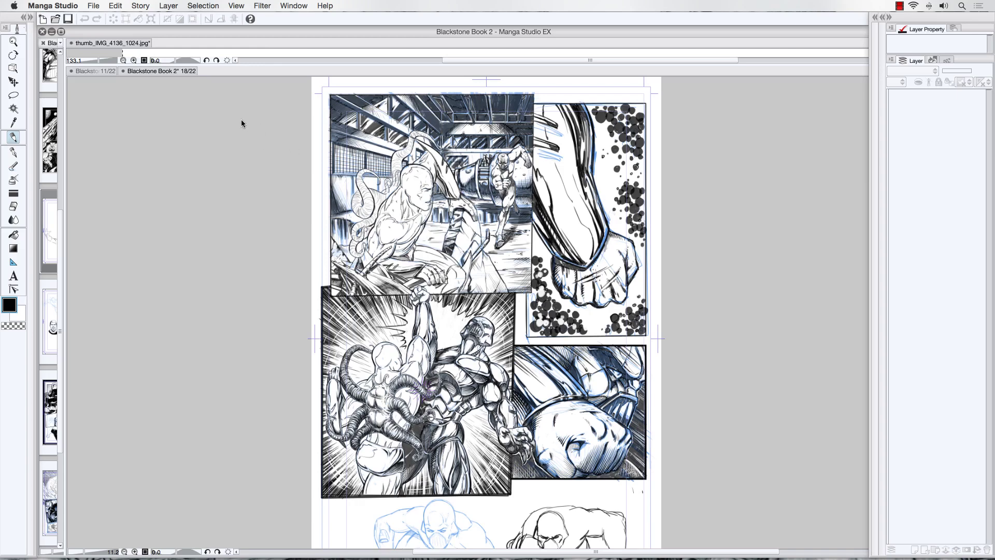
Step: Create a new 11 x 17 in color canvas at 600 dpi using the Custom preset
left_click(96, 7)
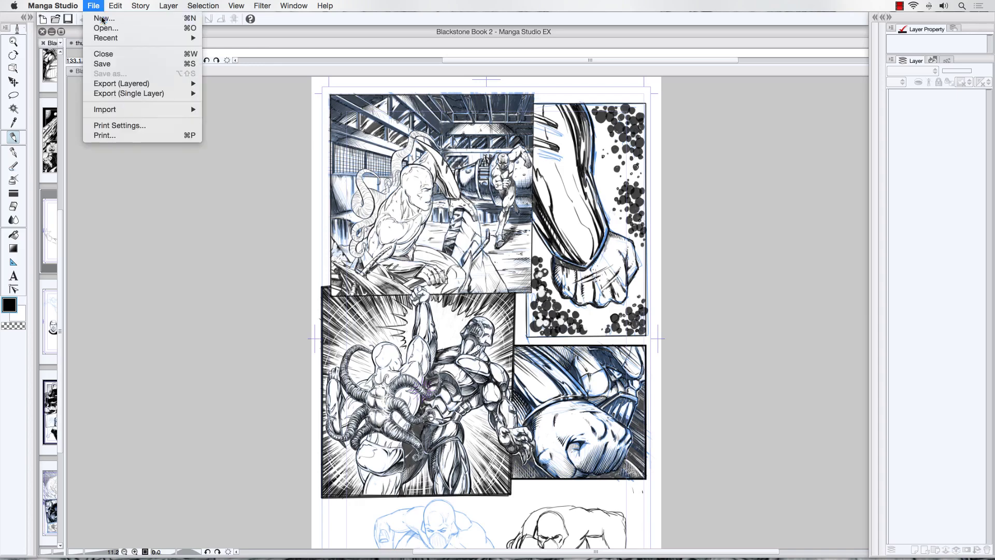
left_click(103, 20)
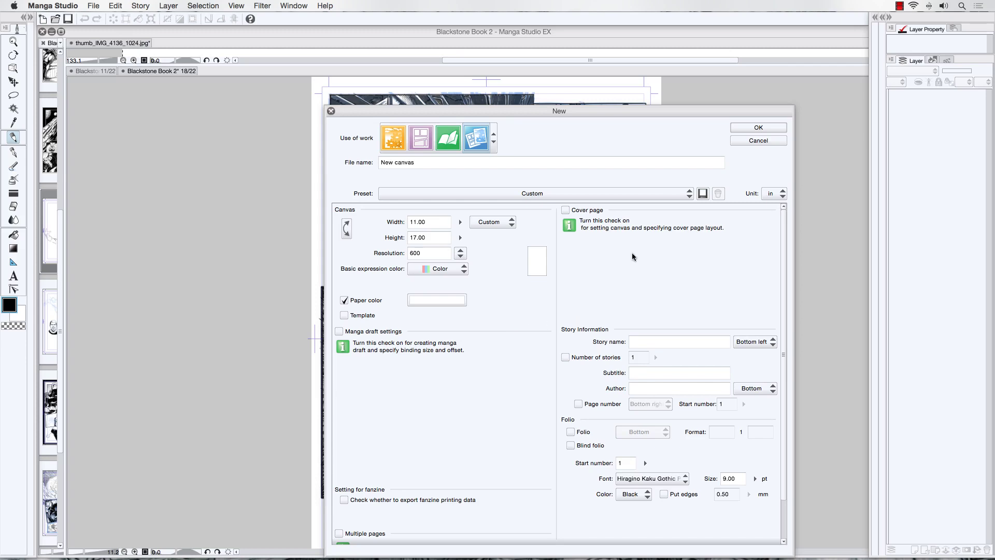
left_click(638, 195)
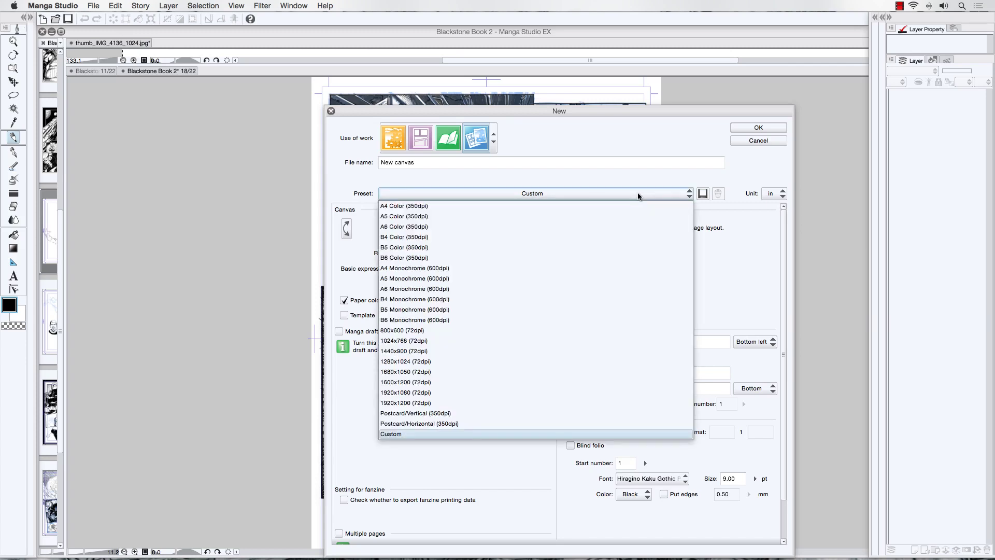
left_click(638, 179)
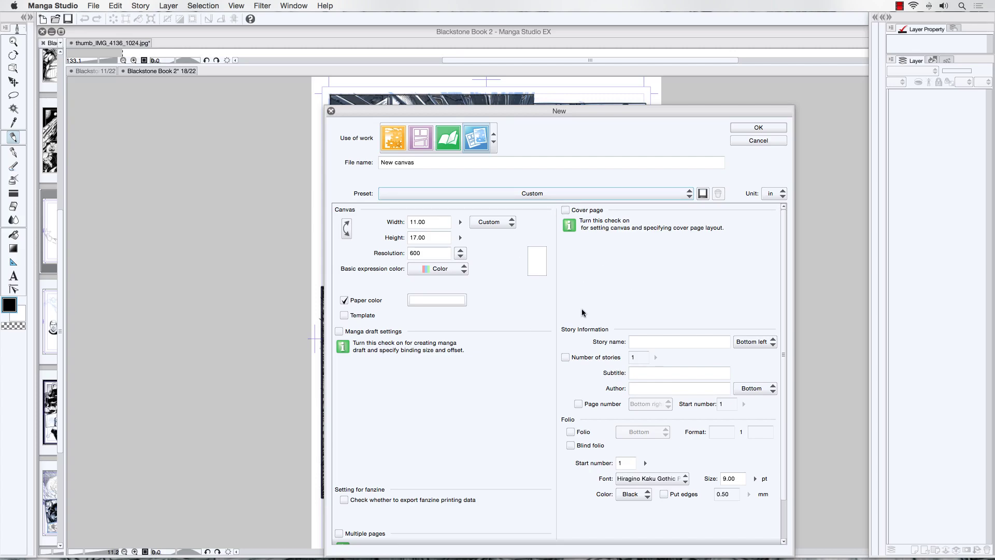
left_click(741, 130)
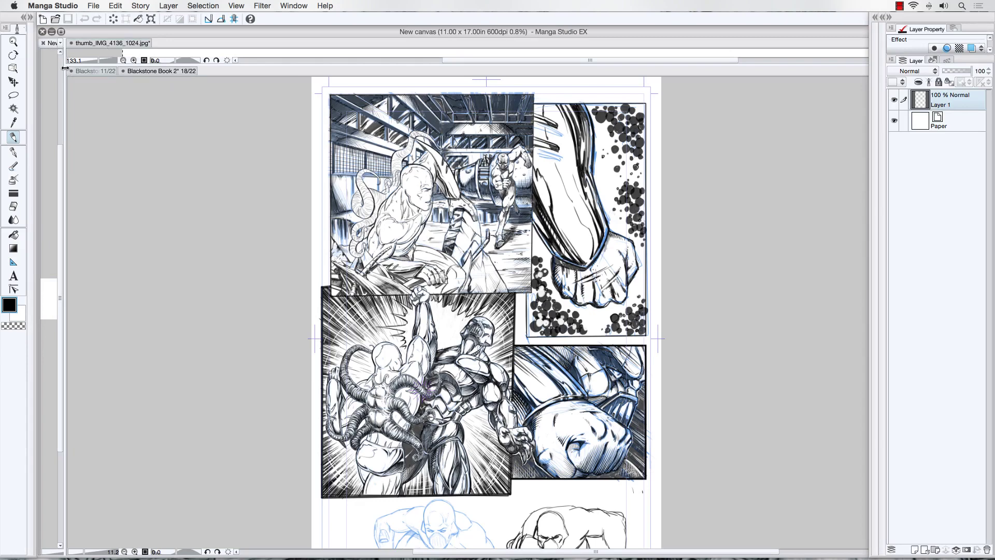
Step: Move the new canvas into the main document area beside the book pages and narrow the page overview
left_click_drag(66, 70, 354, 79)
scroll(194, 259, "up", 5)
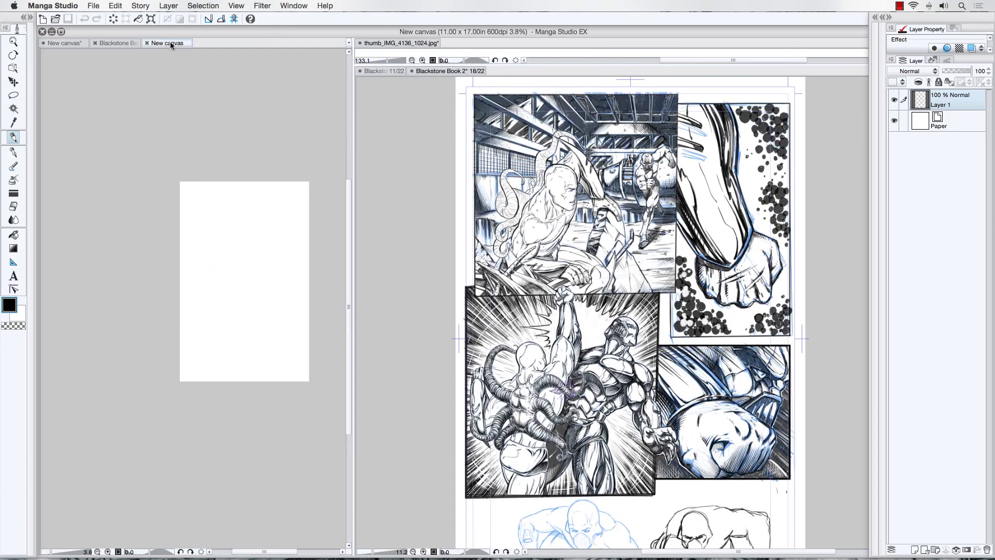
mouse_move(173, 41)
left_mouse_down()
mouse_move(410, 120)
mouse_move(448, 85)
mouse_move(430, 96)
mouse_move(281, 68)
mouse_move(268, 55)
mouse_move(451, 95)
mouse_move(461, 52)
mouse_move(860, 148)
mouse_move(233, 142)
mouse_move(237, 64)
mouse_move(228, 38)
mouse_move(405, 85)
mouse_move(393, 72)
mouse_move(499, 73)
left_mouse_up()
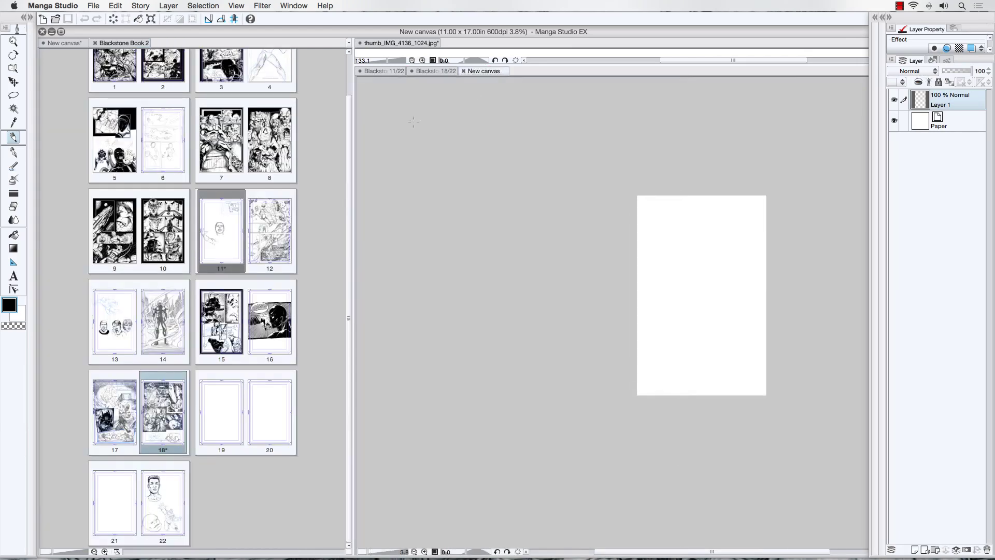
left_click_drag(356, 110, 20, 127)
scroll(582, 262, "up", 3)
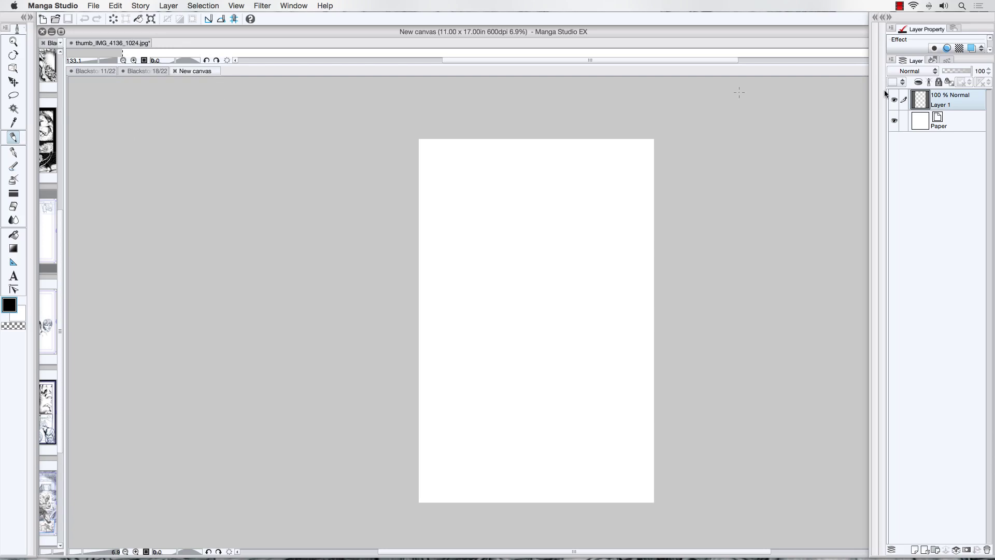
scroll(602, 229, "up", 1)
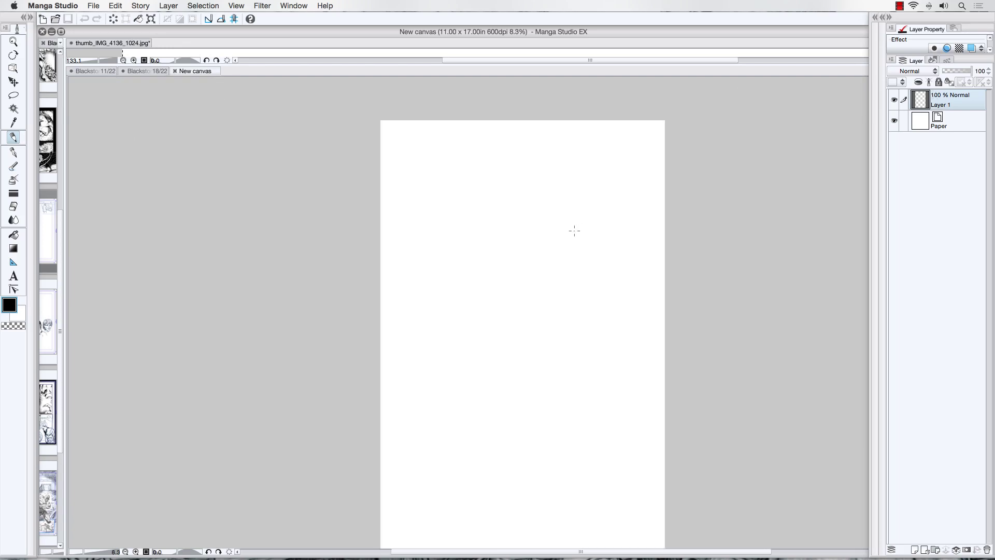
scroll(545, 220, "up", 1)
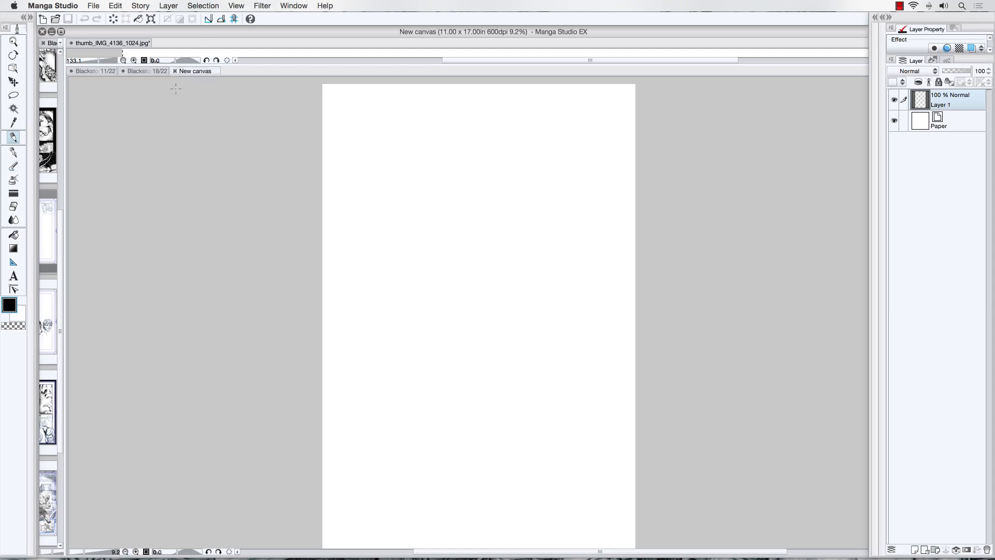
Step: Place a focus line special ruler in the upper middle of the page and ink lines radiating all around it
left_click(13, 262)
left_click(483, 257)
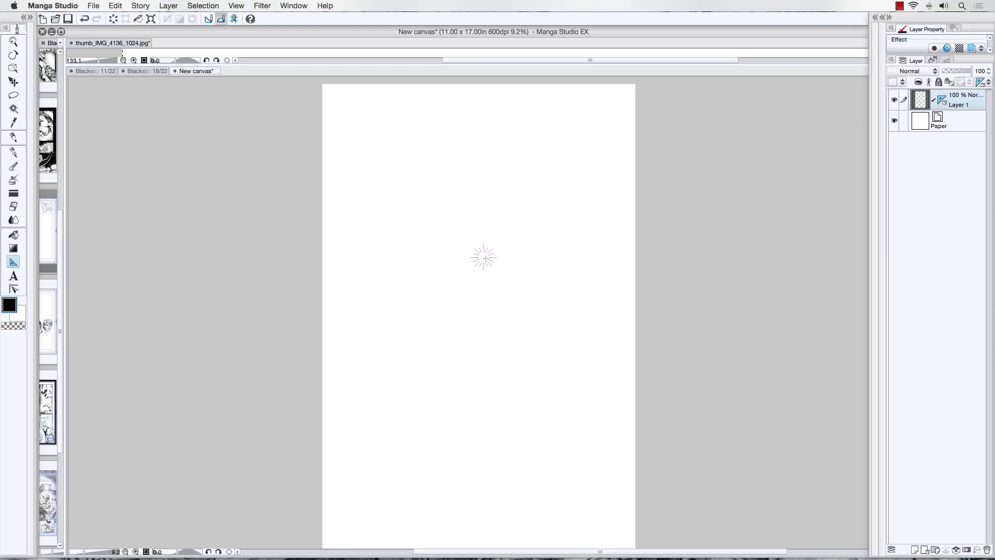
left_click(13, 137)
mouse_move(465, 235)
left_mouse_down()
mouse_move(387, 156)
mouse_move(391, 140)
mouse_move(491, 138)
mouse_move(505, 147)
left_mouse_up()
mouse_move(472, 233)
left_mouse_down()
mouse_move(450, 152)
mouse_move(422, 142)
mouse_move(441, 128)
left_mouse_up()
mouse_move(484, 243)
left_mouse_down()
mouse_move(468, 117)
mouse_move(449, 126)
left_mouse_up()
mouse_move(479, 252)
left_mouse_down()
mouse_move(394, 171)
mouse_move(382, 140)
left_mouse_up()
mouse_move(480, 253)
left_mouse_down()
mouse_move(373, 138)
mouse_move(372, 148)
mouse_move(355, 141)
mouse_move(325, 191)
mouse_move(325, 251)
mouse_move(425, 283)
mouse_move(418, 299)
left_mouse_up()
mouse_move(475, 265)
left_mouse_down()
mouse_move(448, 308)
mouse_move(460, 355)
left_mouse_up()
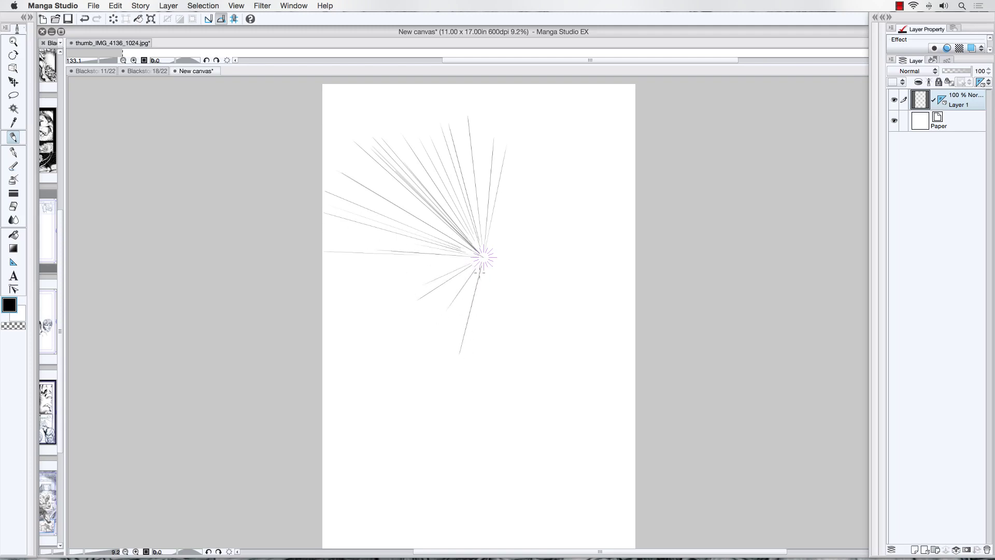
left_click_drag(481, 269, 456, 346)
mouse_move(482, 263)
left_mouse_down()
mouse_move(473, 360)
mouse_move(451, 289)
left_mouse_up()
left_click_drag(483, 268, 477, 356)
left_click_drag(475, 272, 454, 302)
left_click_drag(487, 255, 516, 252)
mouse_move(482, 256)
left_mouse_down()
mouse_move(553, 269)
mouse_move(521, 245)
left_mouse_up()
mouse_move(484, 283)
left_mouse_down()
mouse_move(486, 327)
mouse_move(470, 300)
mouse_move(506, 348)
left_mouse_up()
mouse_move(491, 270)
left_mouse_down()
mouse_move(537, 343)
mouse_move(561, 343)
left_mouse_up()
mouse_move(500, 267)
left_mouse_down()
mouse_move(576, 324)
mouse_move(595, 321)
left_mouse_up()
left_click_drag(489, 251, 552, 194)
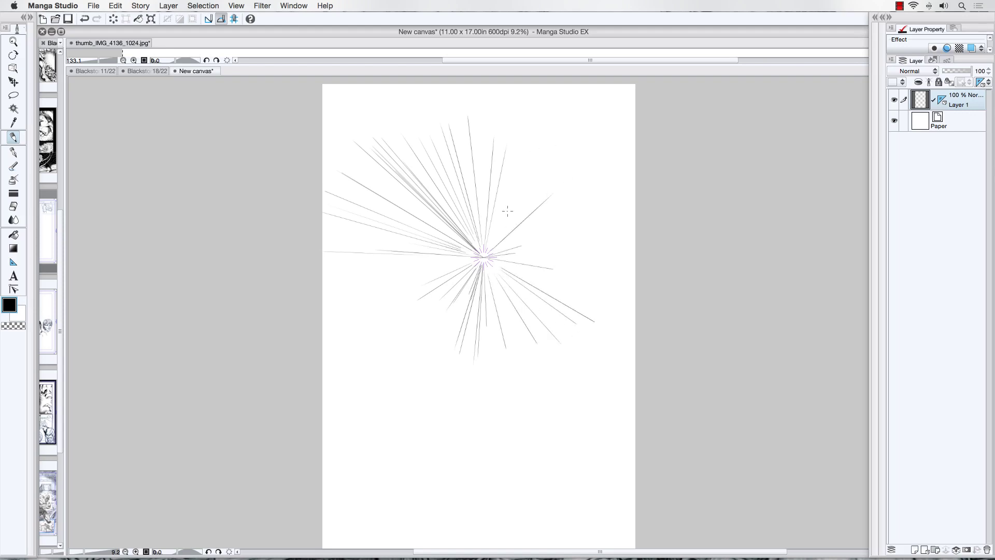
Step: Clear the radiating lines and delete Layer 1 together with its ruler
key("Delete")
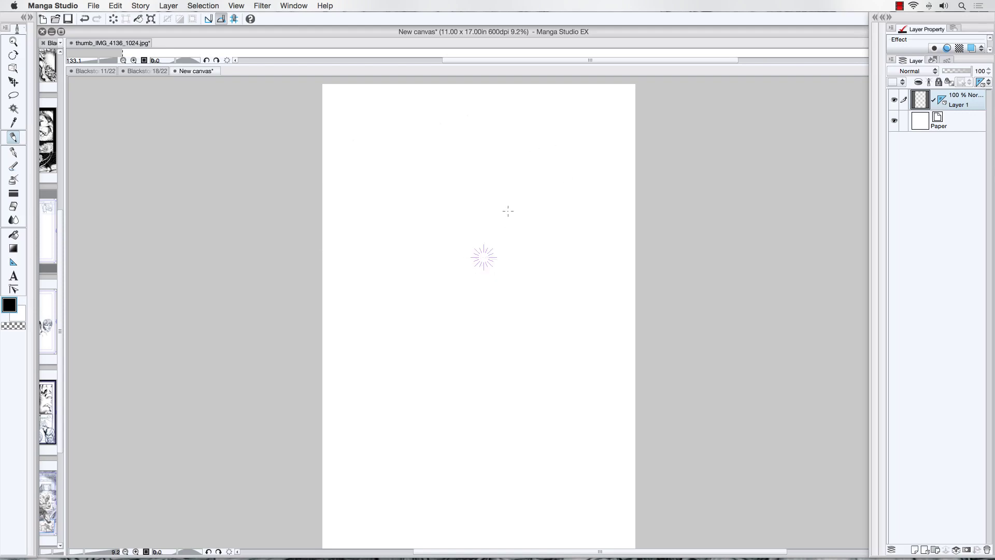
right_click(959, 98)
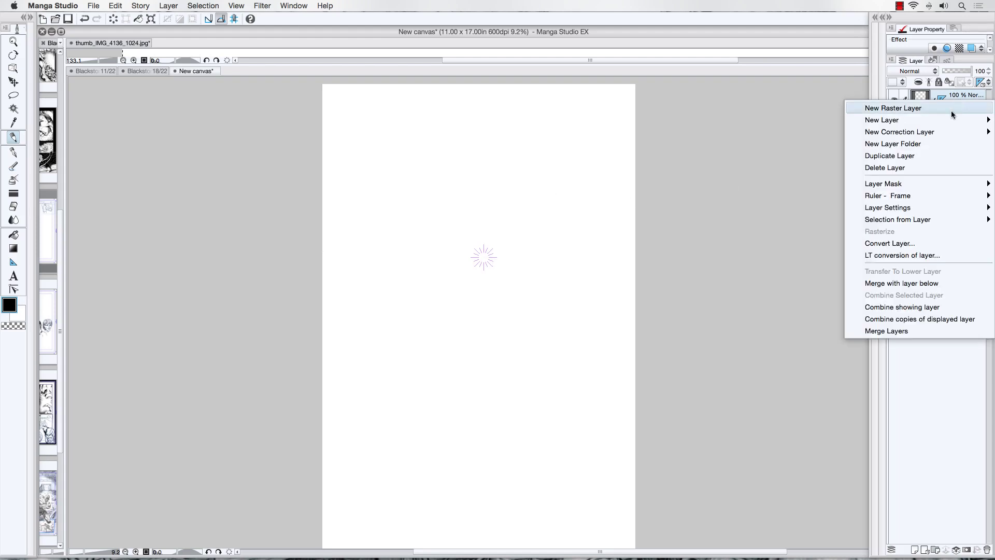
left_click(905, 377)
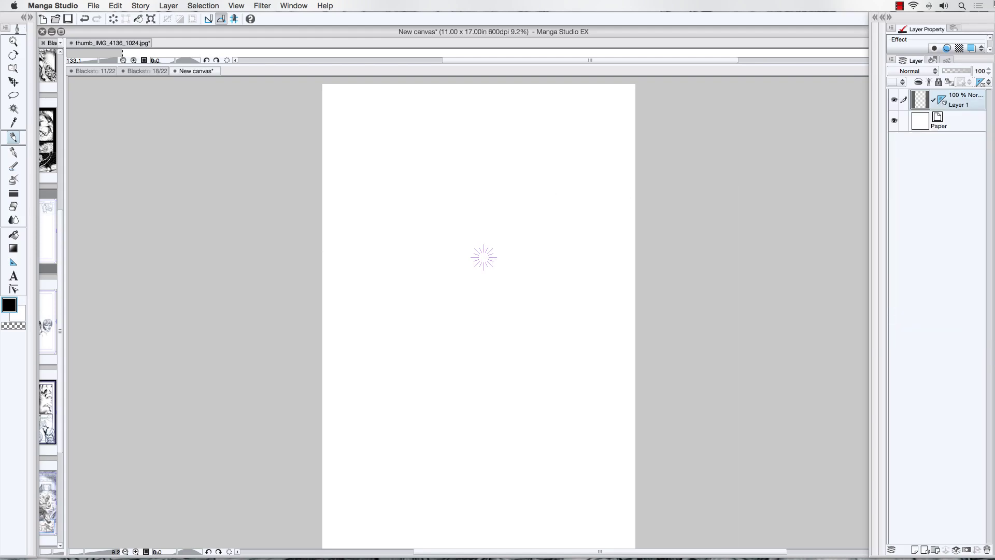
left_click_drag(946, 293, 987, 549)
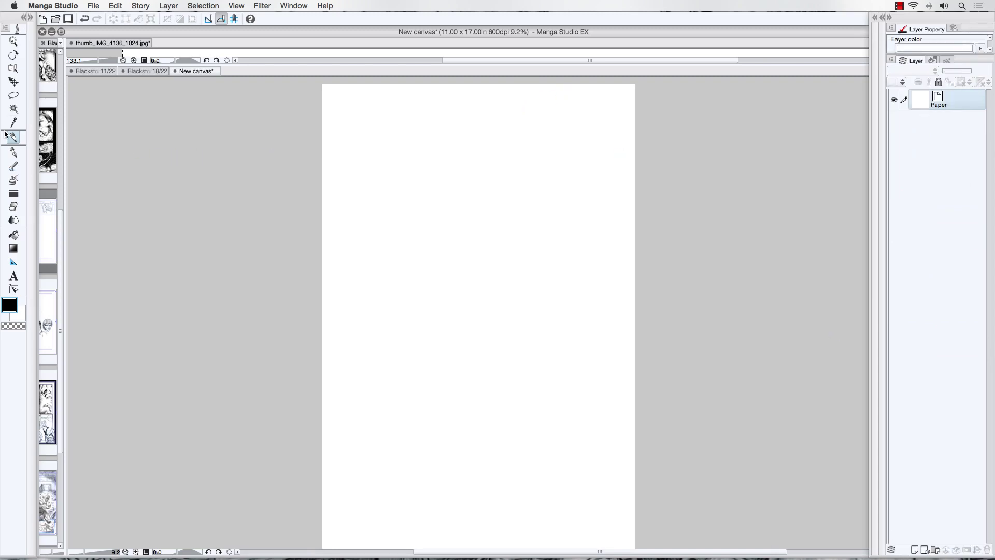
Step: Create a 2 points perspective ruler on a new layer of the blank canvas
left_click(13, 262)
left_click(30, 17)
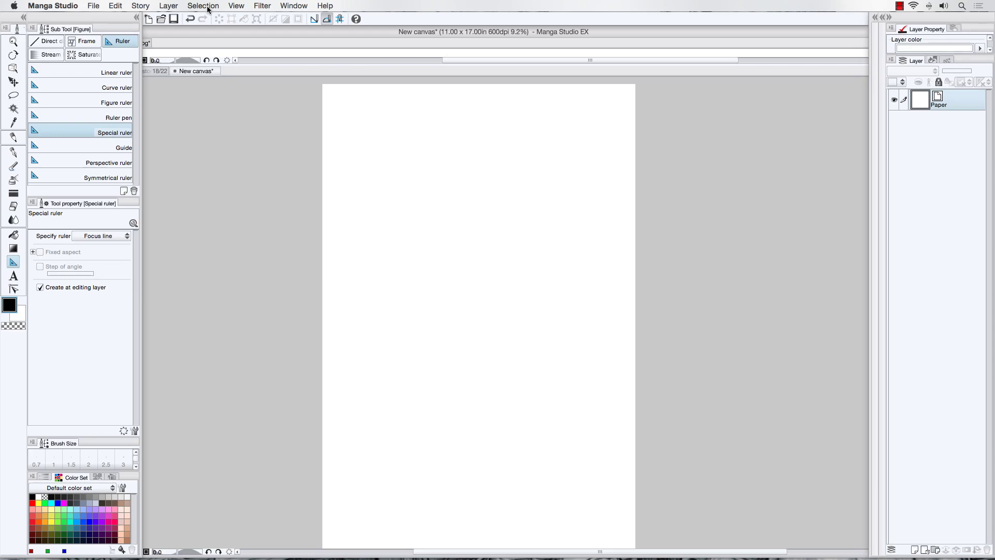
left_click(207, 9)
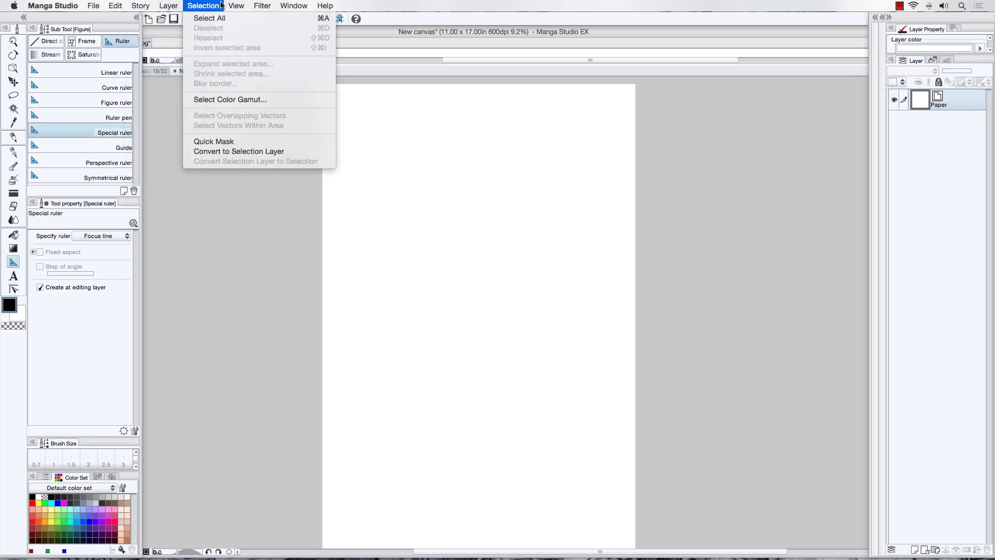
mouse_move(254, 9)
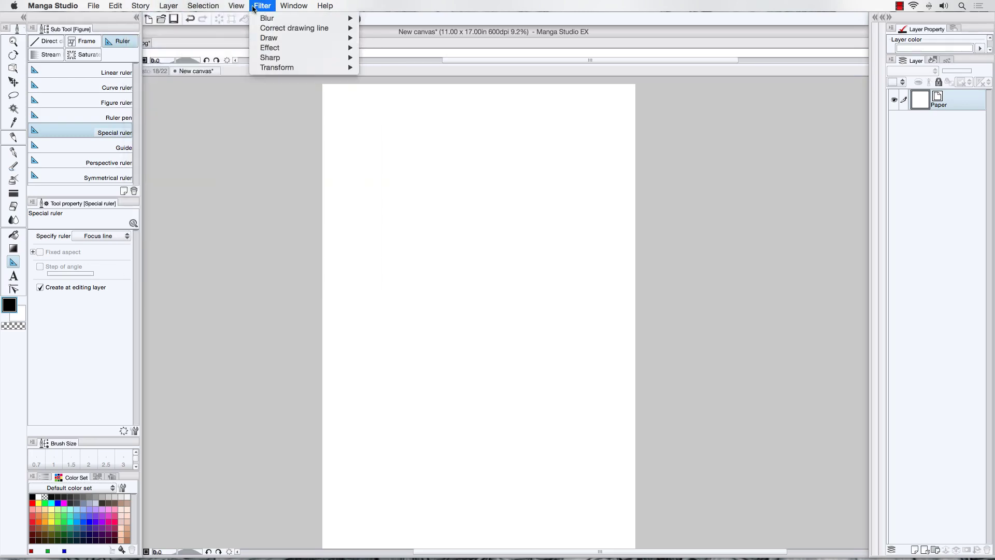
mouse_move(162, 7)
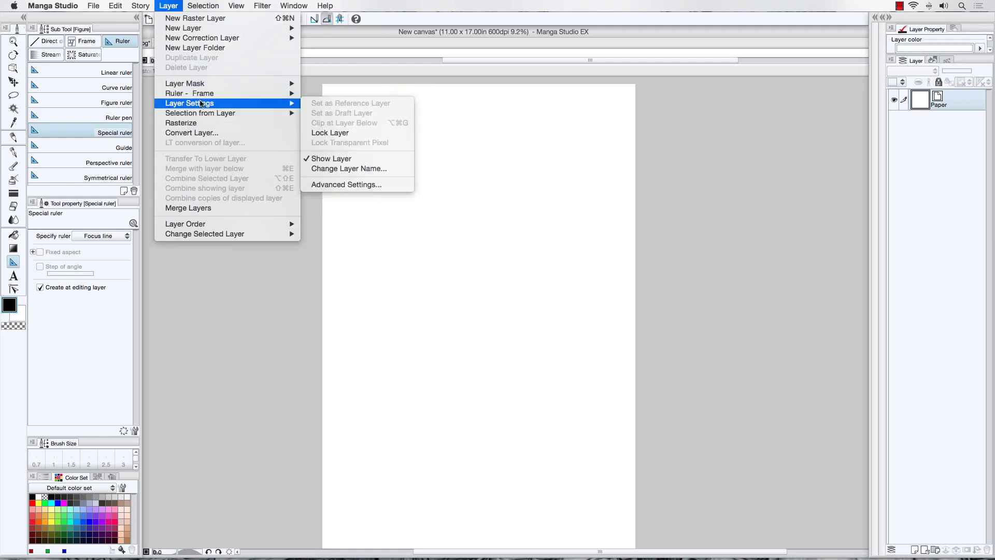
mouse_move(202, 95)
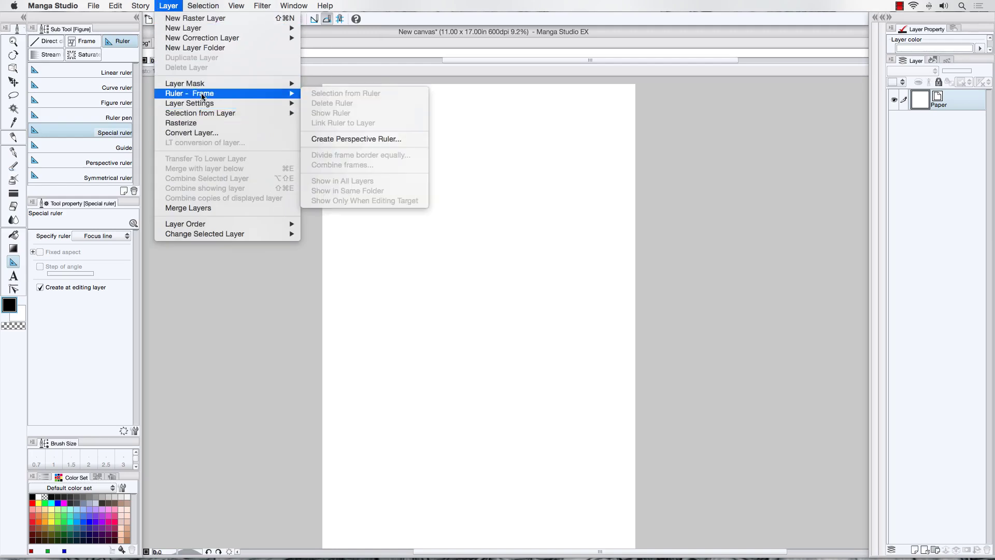
left_click(331, 139)
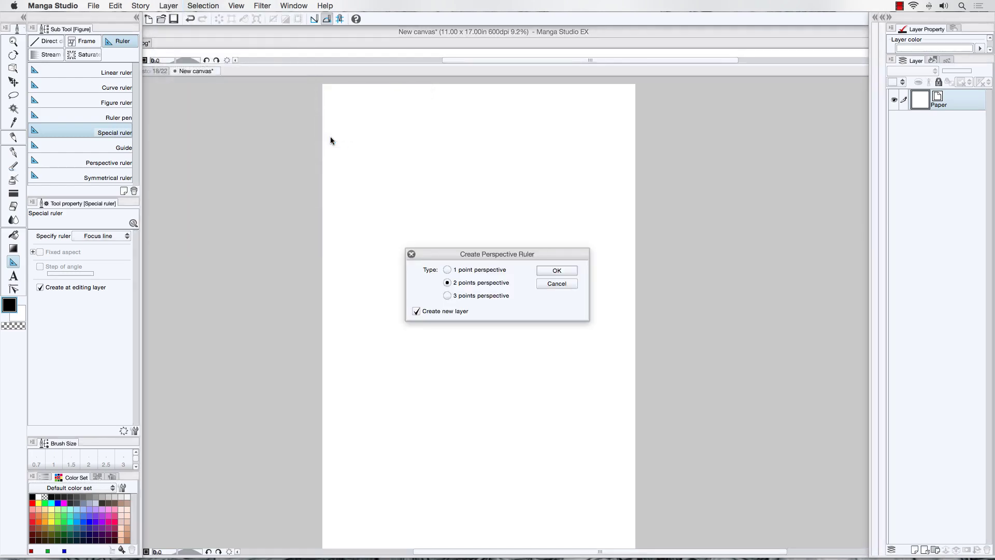
left_click(557, 271)
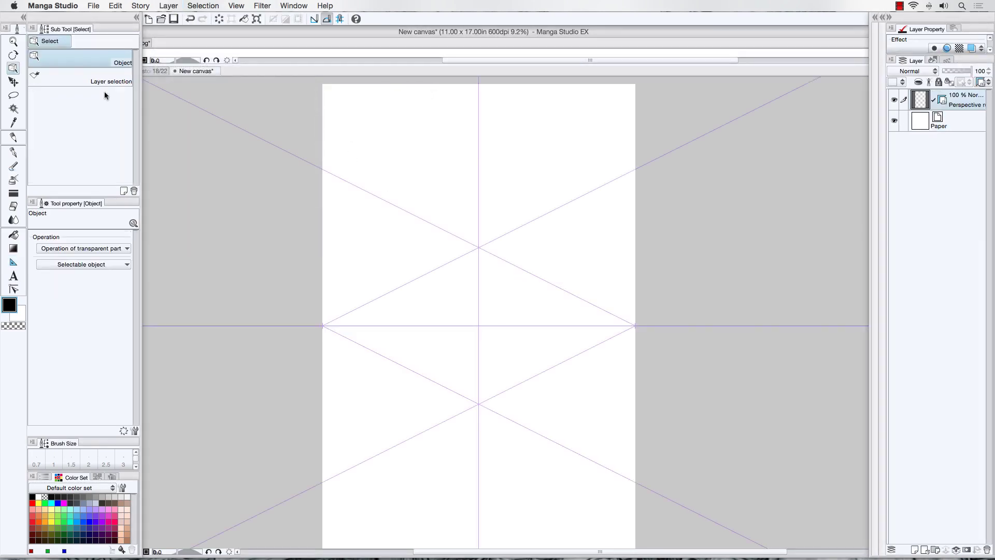
Step: Move both vanishing points of the perspective ruler outward along the horizon, beyond the page's side edges
left_click(322, 325)
left_click_drag(322, 325, 277, 295)
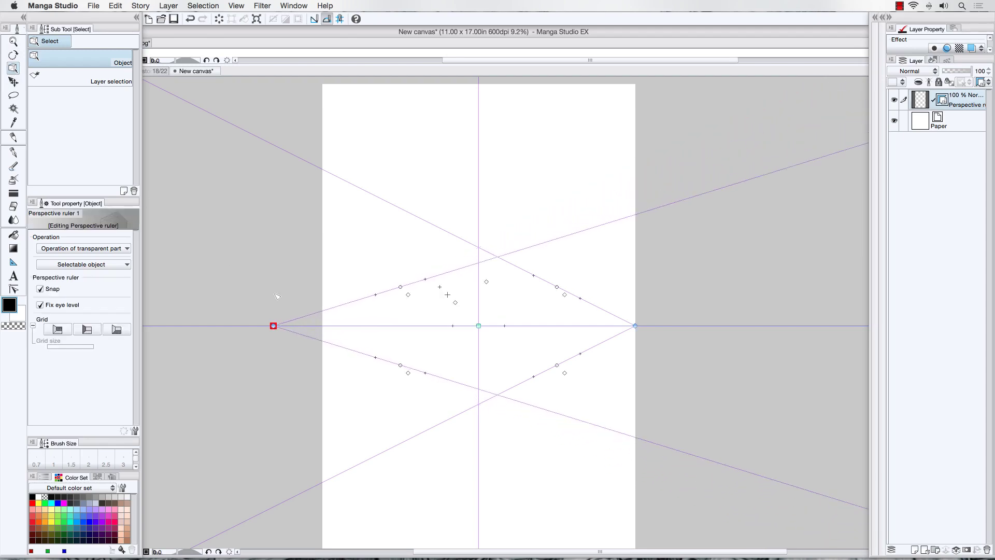
left_click_drag(636, 326, 673, 325)
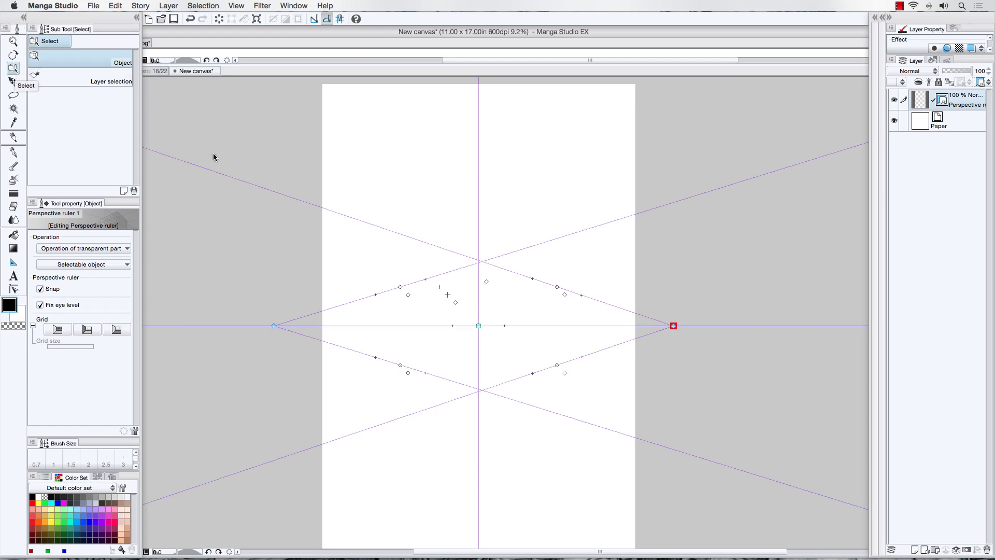
left_click_drag(673, 326, 683, 325)
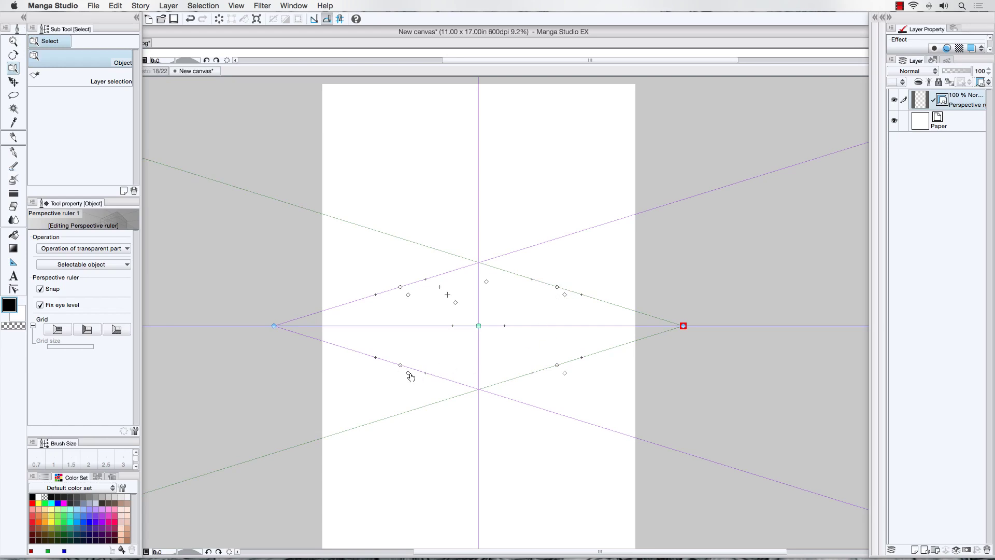
Step: Draw vertical test lines with the Darker pencil against the perspective ruler and undo them
key("p")
left_click_drag(478, 224, 477, 333)
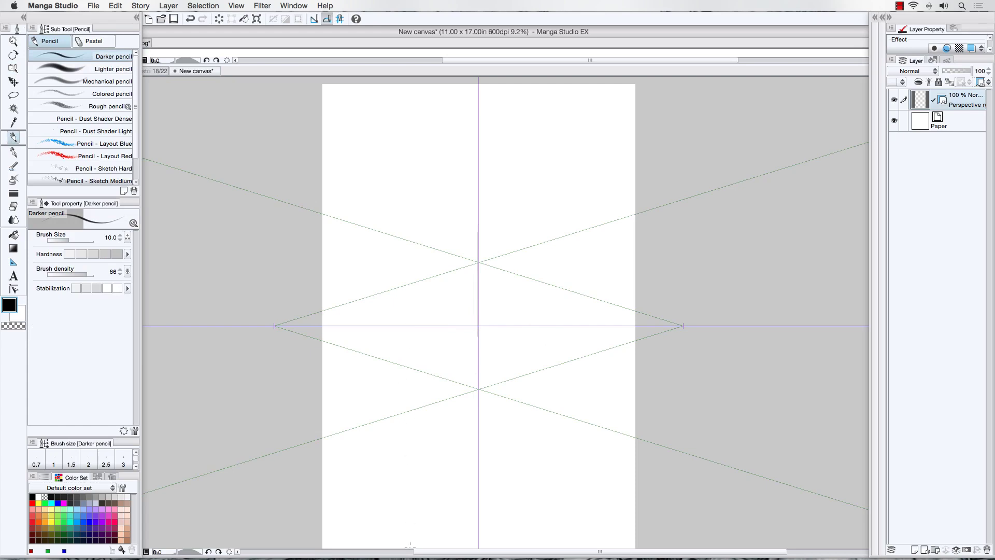
key("super+z")
left_click_drag(606, 247, 606, 271)
key("super+z")
Step: Select the perspective ruler as an object and turn off its snapping
left_click(13, 68)
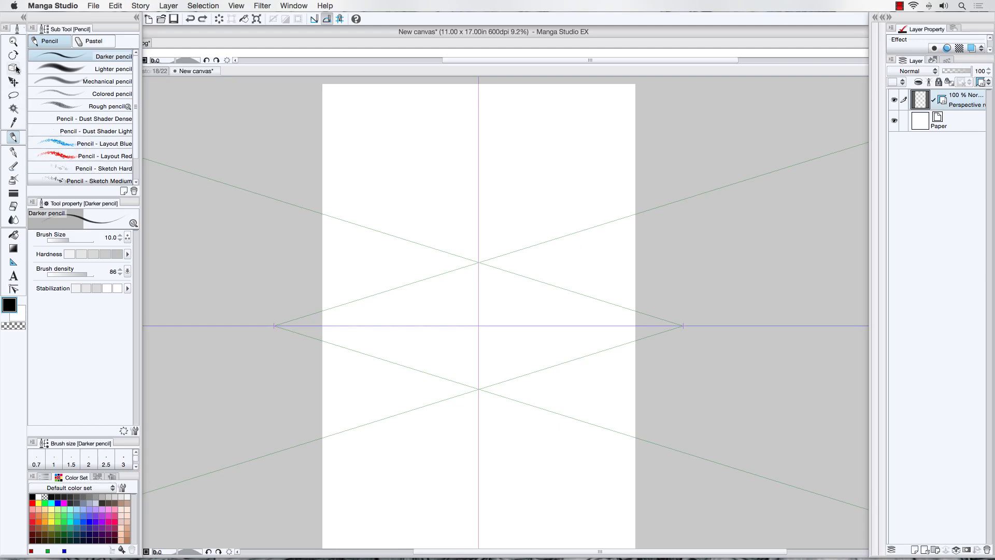
left_click(478, 325)
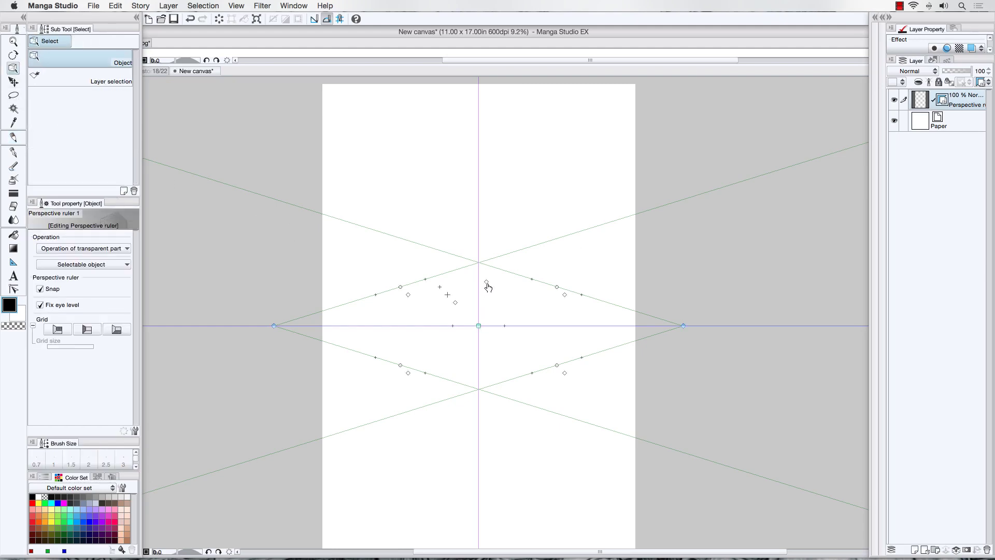
left_click(487, 283)
left_click(455, 304)
left_click(455, 304)
Step: Scribble freehand test strokes with the Darker pencil across the unsnapped ruler and undo them
key("p")
mouse_move(402, 256)
left_mouse_down()
mouse_move(425, 296)
mouse_move(378, 306)
mouse_move(395, 327)
left_mouse_up()
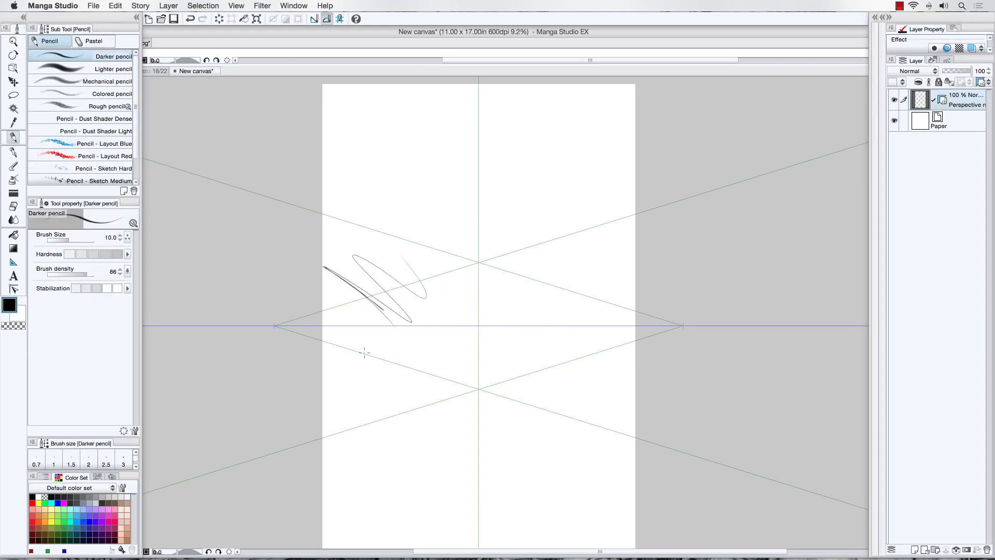
key("super+z")
mouse_move(473, 213)
left_mouse_down()
mouse_move(363, 236)
mouse_move(311, 286)
mouse_move(442, 429)
left_mouse_up()
key("super+z")
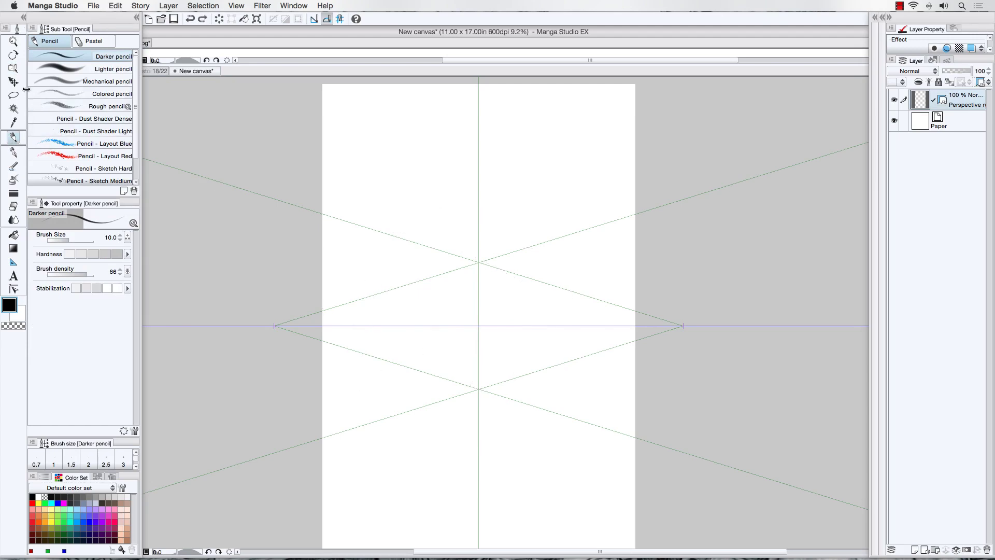
Step: Reselect the perspective ruler and turn its snapping back on
left_click(13, 68)
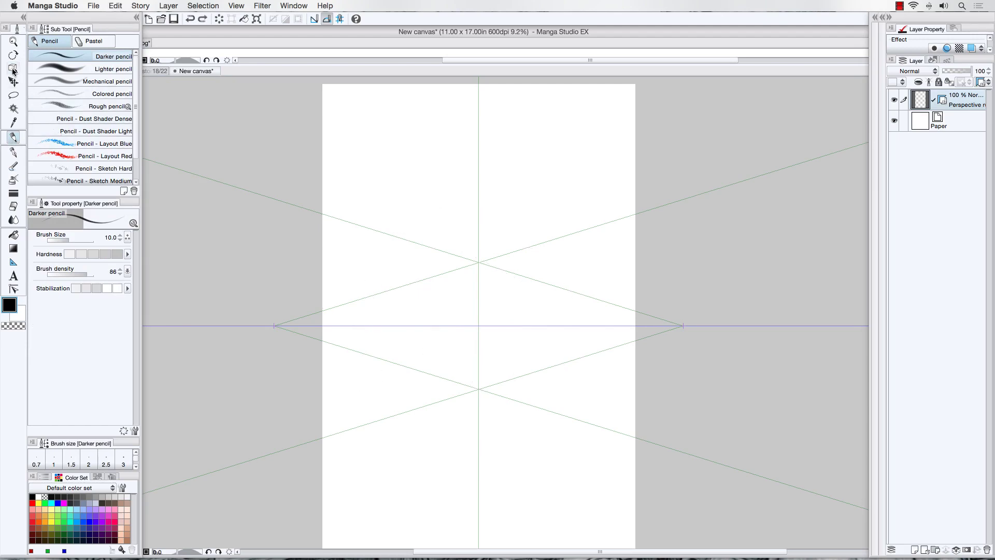
left_click(434, 325)
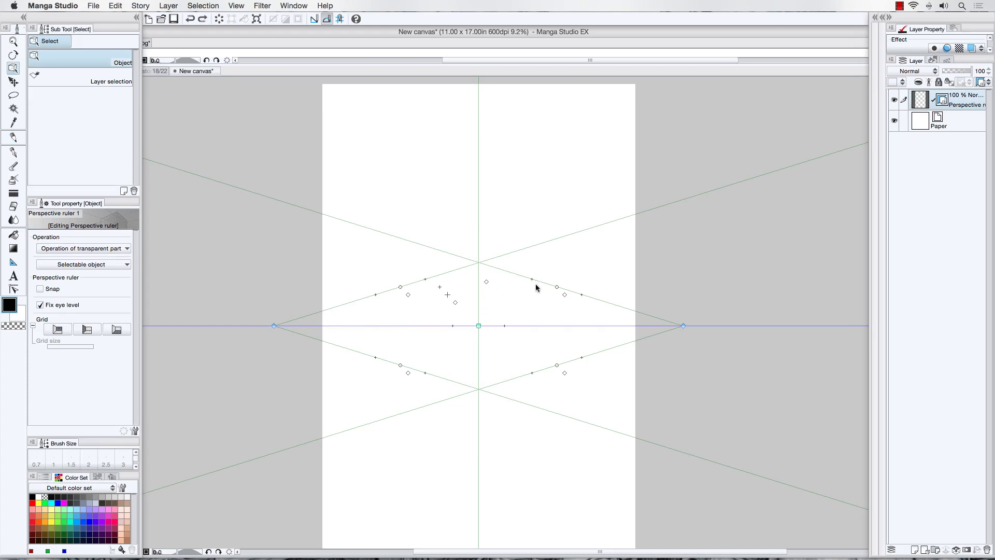
left_click(565, 295)
Step: Move the ruler's right vanishing point farther out and adjust the angles of the upper guide lines on both sides
left_click_drag(684, 326, 709, 326)
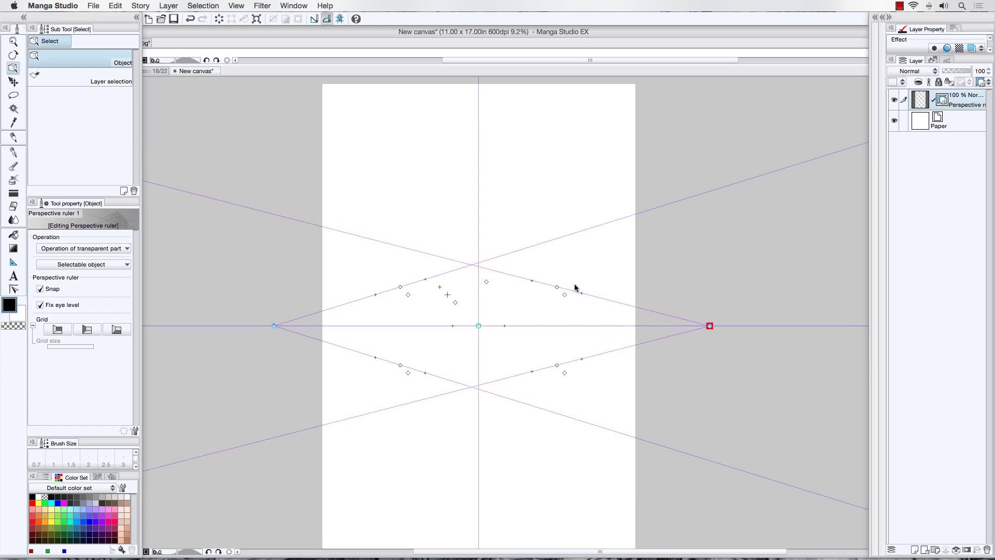
left_click_drag(559, 288, 559, 263)
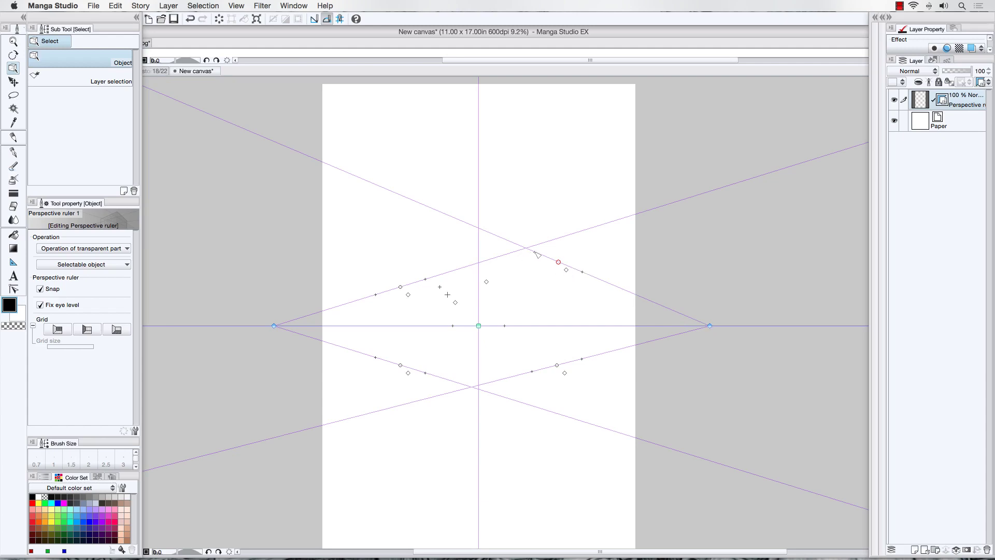
left_click_drag(536, 252, 536, 255)
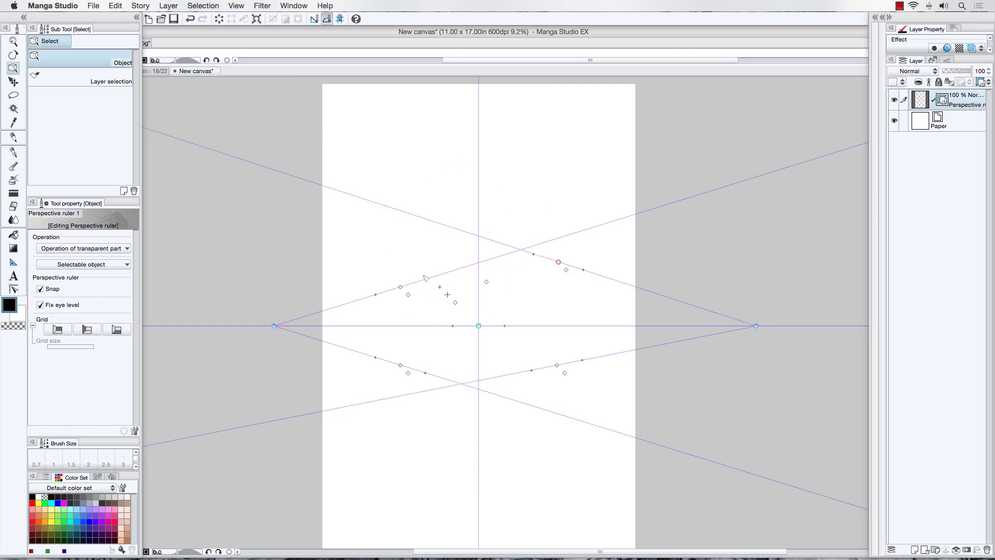
left_click_drag(429, 280, 425, 278)
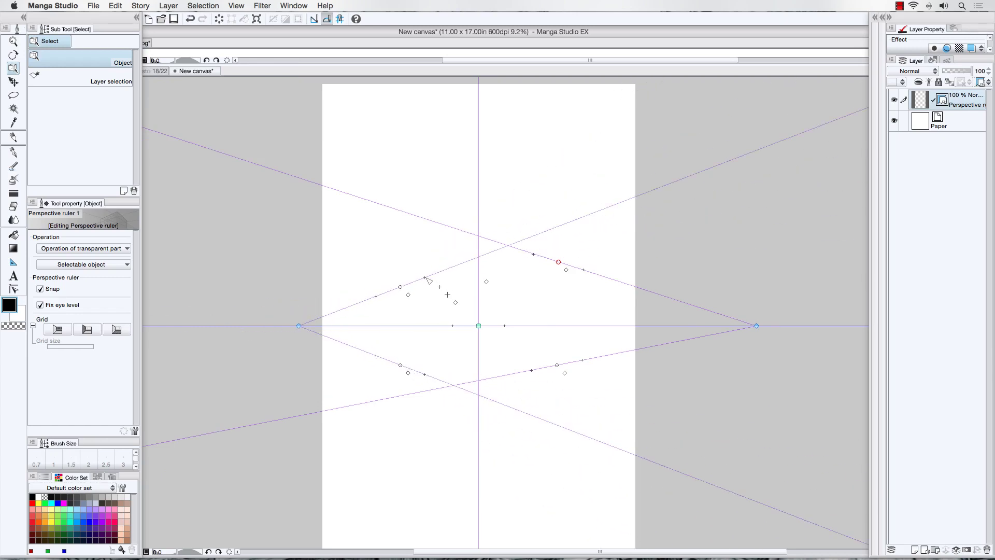
Step: Tilt the perspective ruler's horizon line, then reposition both vanishing points and their upper guide lines
left_click_drag(479, 326, 402, 326)
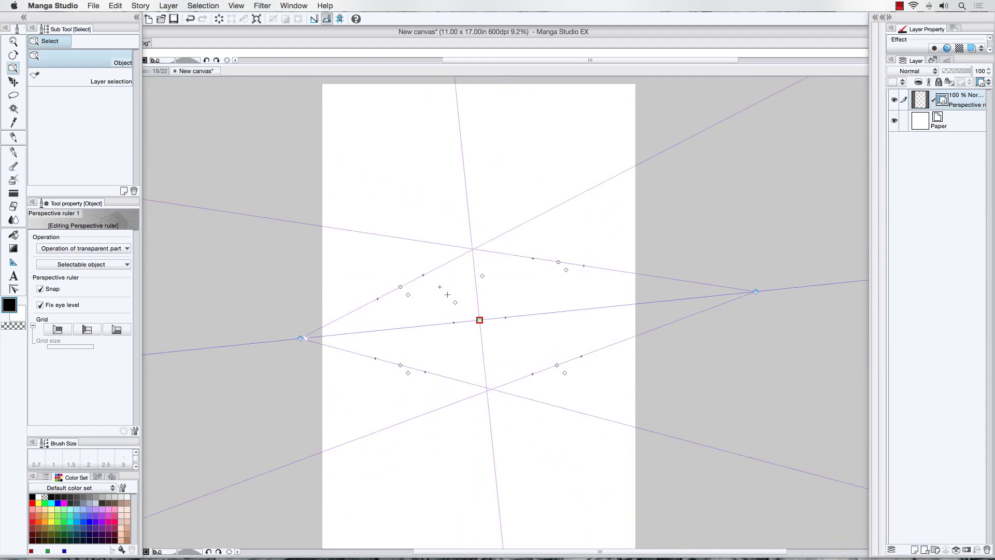
left_click_drag(300, 336, 212, 347)
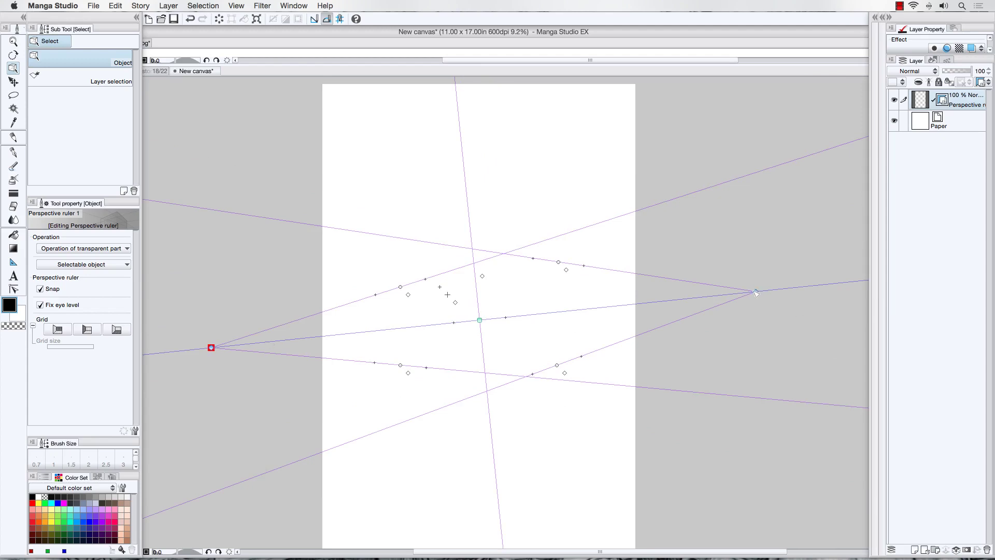
left_click_drag(756, 293, 778, 292)
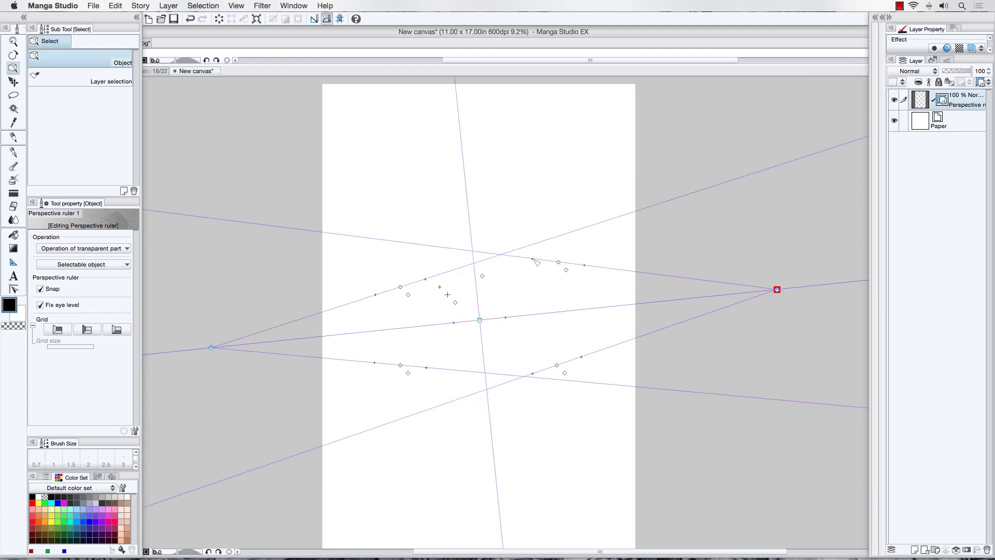
left_click_drag(538, 260, 561, 256)
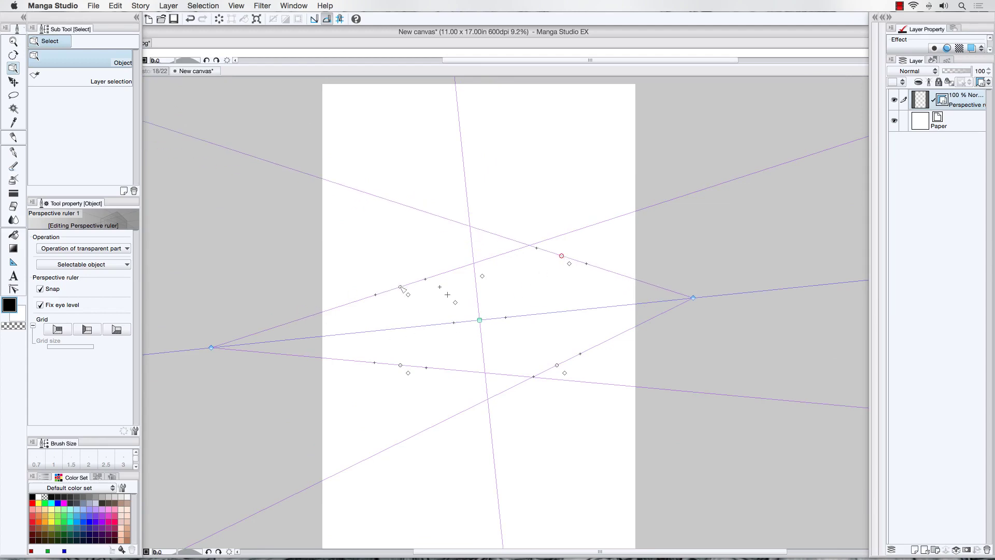
left_click_drag(400, 286, 383, 259)
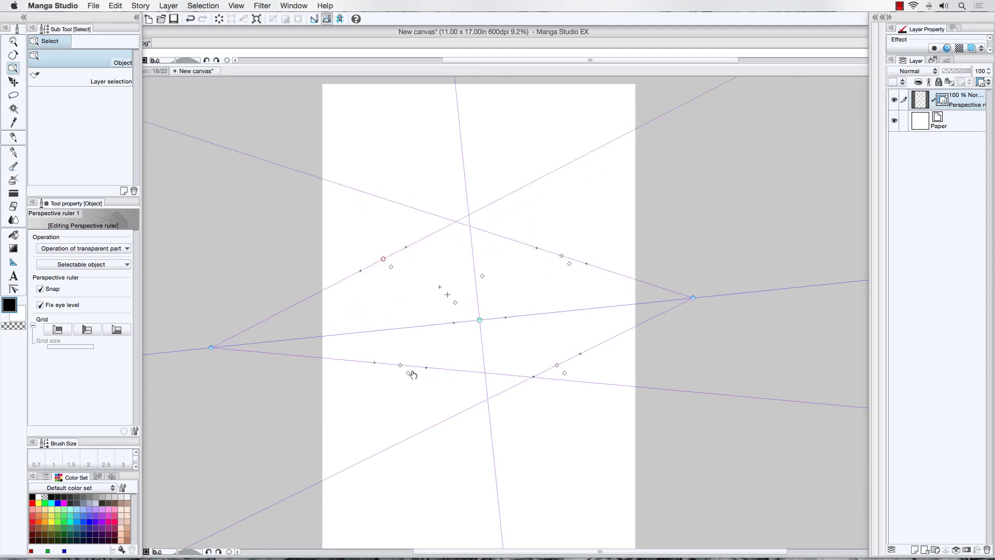
Step: Draw the outline of a large building block with the Darker pencil, snapping its edges to the tilted perspective ruler
left_click(14, 137)
left_click_drag(361, 270, 377, 434)
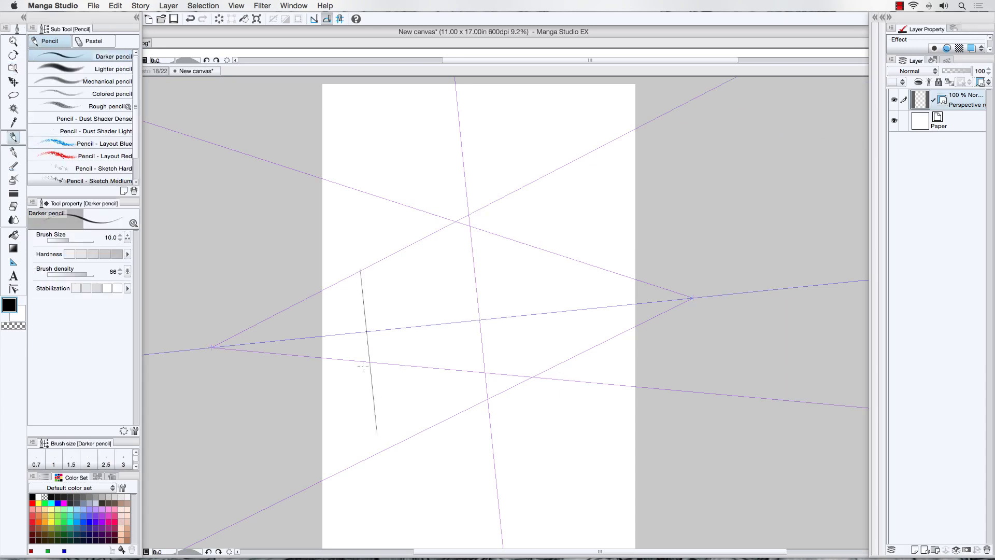
mouse_move(361, 270)
left_mouse_down()
mouse_move(469, 213)
mouse_move(606, 264)
mouse_move(611, 369)
left_mouse_up()
left_click_drag(472, 214, 487, 384)
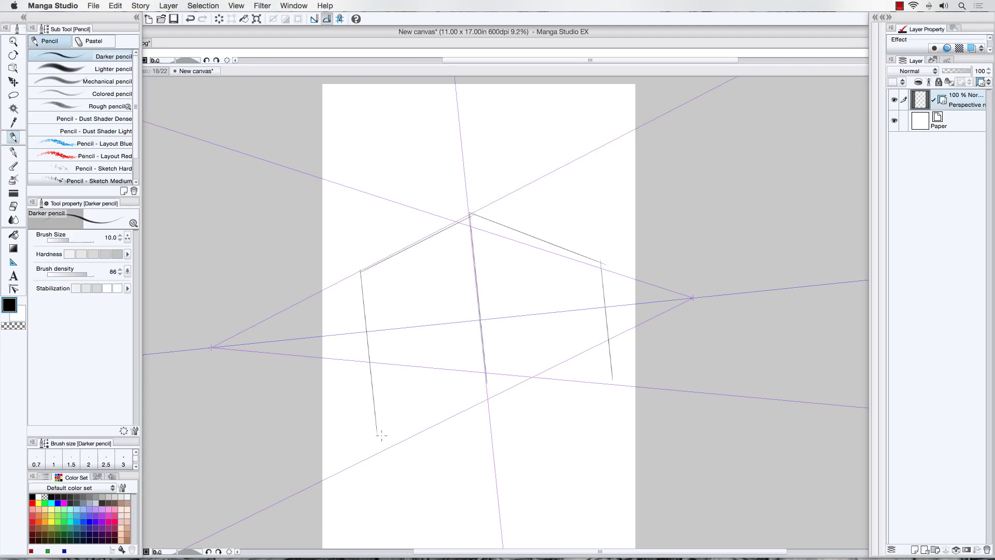
left_click_drag(376, 436, 475, 488)
mouse_move(380, 437)
left_mouse_down()
mouse_move(501, 499)
mouse_move(486, 348)
left_mouse_up()
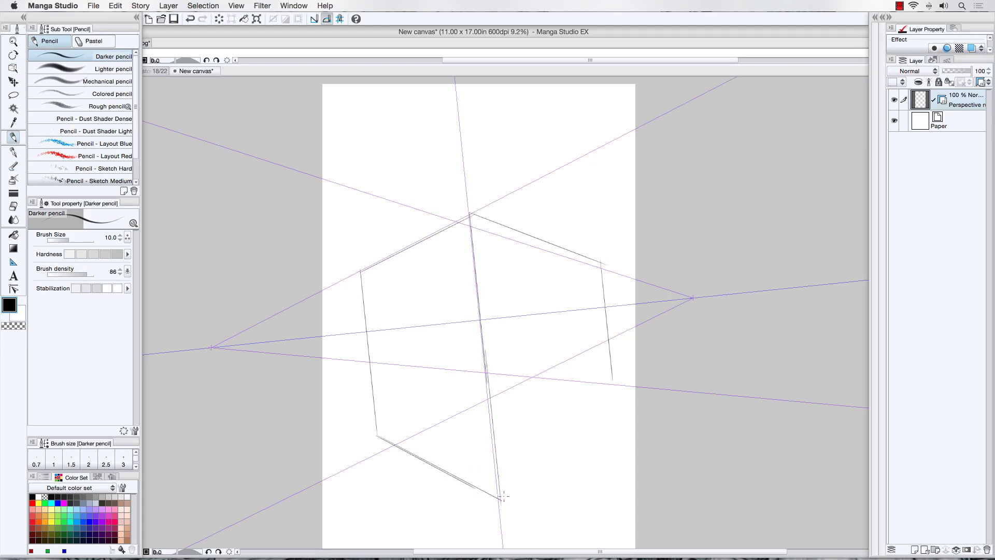
left_click_drag(501, 496, 598, 399)
Step: Draw two smaller stacked tiers on top of the building block, following the perspective ruler
left_click_drag(372, 264, 369, 220)
mouse_move(369, 219)
left_mouse_down()
mouse_move(451, 153)
mouse_move(461, 223)
left_mouse_up()
mouse_move(451, 153)
left_mouse_down()
mouse_move(574, 226)
mouse_move(574, 253)
left_mouse_up()
mouse_move(388, 200)
left_mouse_down()
mouse_move(386, 165)
mouse_move(440, 109)
mouse_move(446, 161)
left_mouse_up()
left_click_drag(440, 108, 529, 176)
left_click_drag(525, 182, 525, 202)
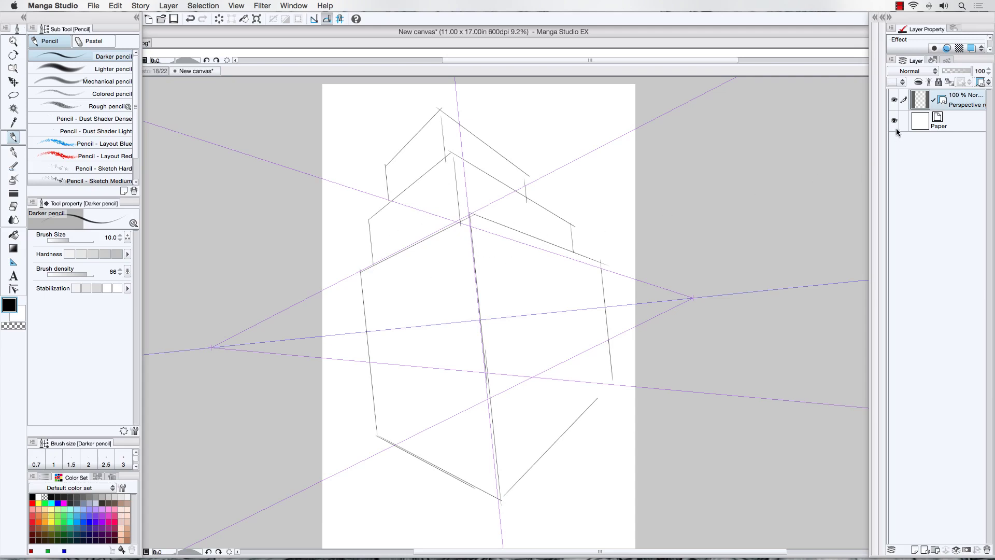
Step: Hide the perspective ruler layer, switch to the G-pen and add a new raster layer
left_click(894, 100)
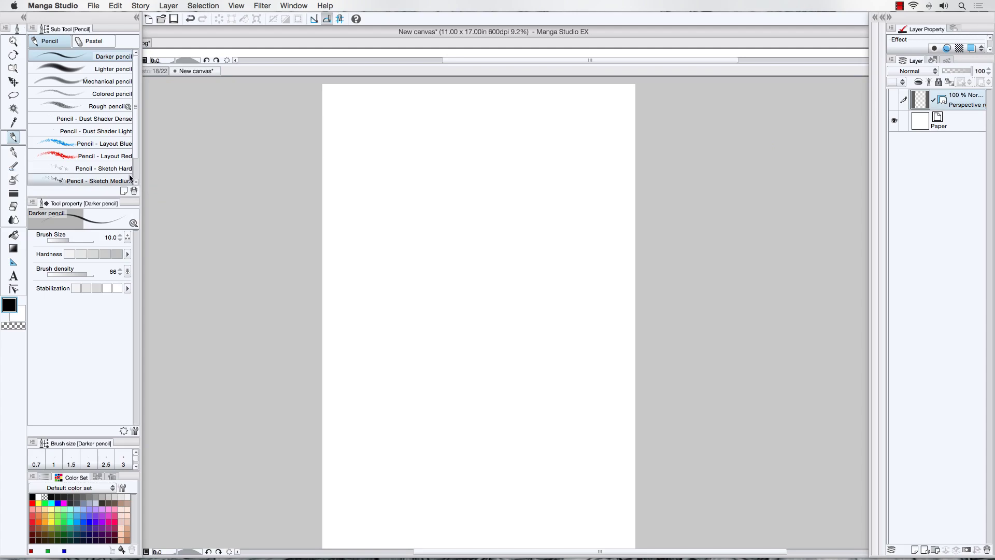
left_click(15, 153)
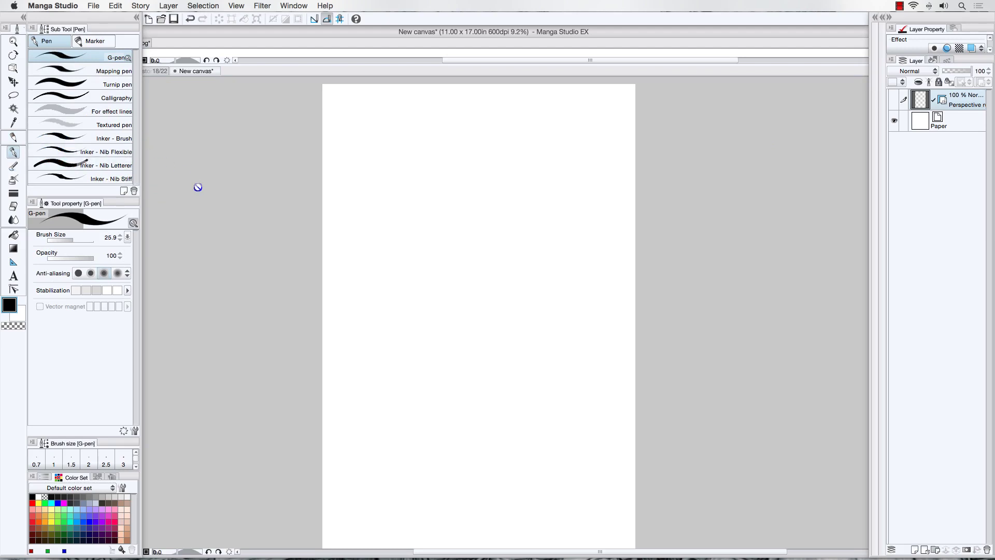
left_click(915, 550)
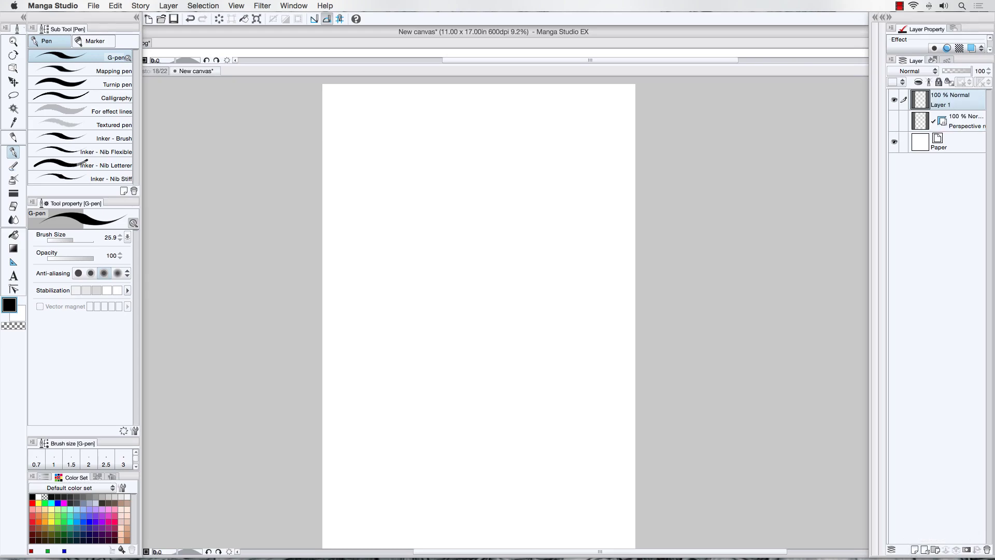
Step: Set the G-pen brush size to 60 and ink a small patch of tapered, crossing hatch strokes near the page's center
mouse_move(384, 214)
left_mouse_down()
mouse_move(441, 291)
mouse_move(393, 279)
mouse_move(385, 302)
mouse_move(313, 288)
mouse_move(262, 256)
left_mouse_up()
key("super+z")
key("bracketright")
mouse_move(496, 261)
left_mouse_down()
mouse_move(483, 299)
mouse_move(495, 265)
mouse_move(477, 312)
mouse_move(496, 261)
mouse_move(475, 314)
mouse_move(490, 254)
mouse_move(469, 317)
left_mouse_up()
mouse_move(487, 254)
left_mouse_down()
mouse_move(472, 303)
mouse_move(481, 269)
mouse_move(473, 287)
left_mouse_up()
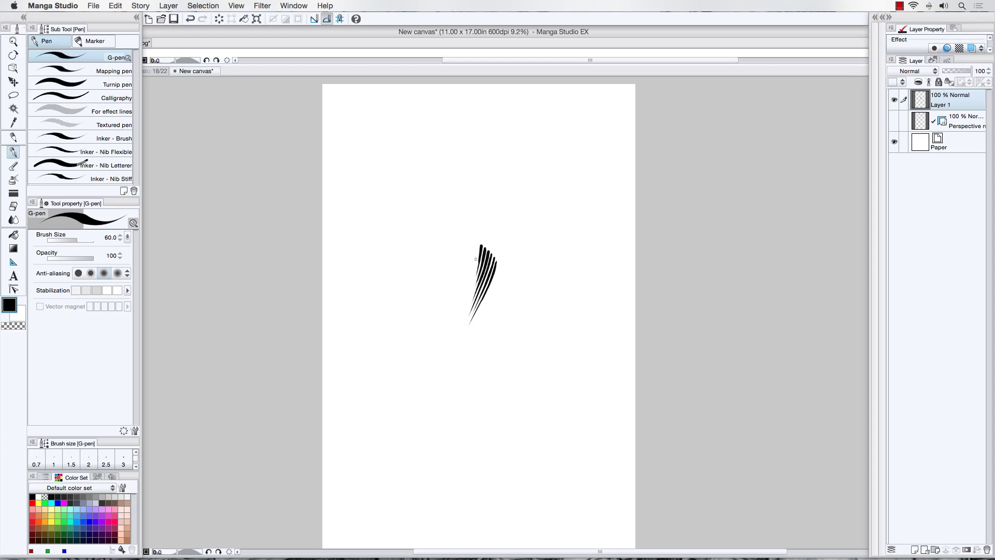
mouse_move(476, 247)
left_mouse_down()
mouse_move(471, 286)
mouse_move(468, 246)
left_mouse_up()
mouse_move(466, 245)
left_mouse_down()
mouse_move(481, 278)
mouse_move(463, 261)
mouse_move(468, 269)
left_mouse_up()
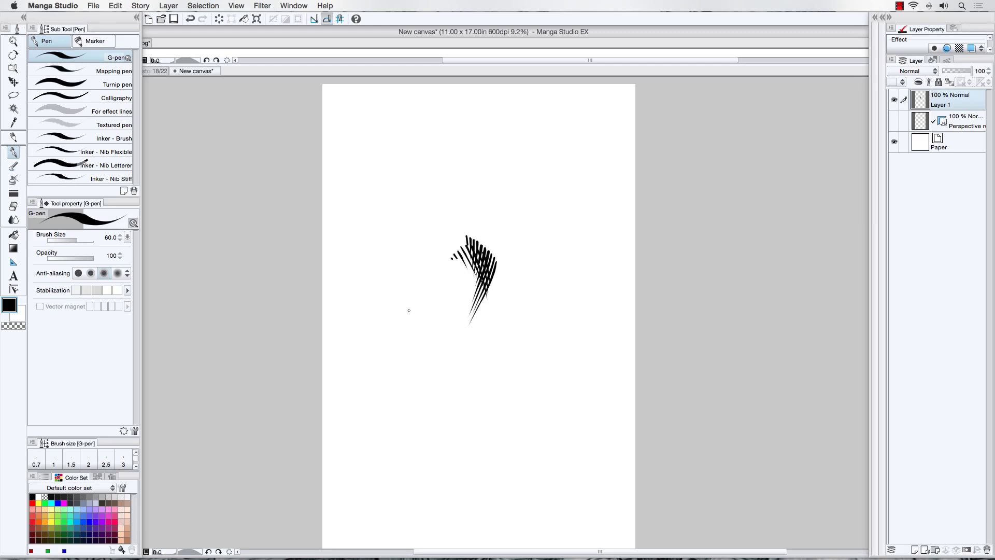
Step: Examine the G-pen's hatch strokes up close, along with its reset option and detailed sub tool settings
scroll(456, 262, "up", 5)
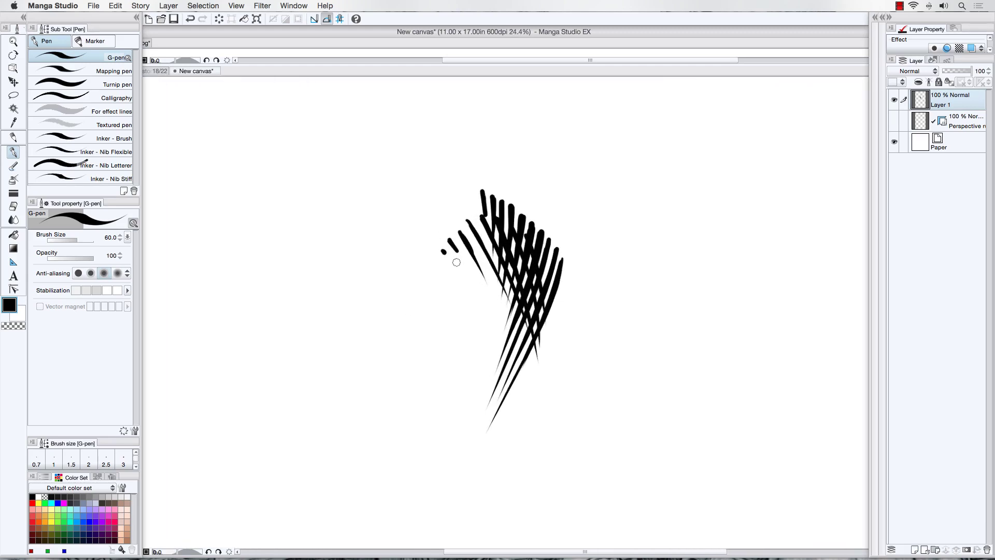
scroll(456, 262, "down", 2)
scroll(457, 262, "down", 1)
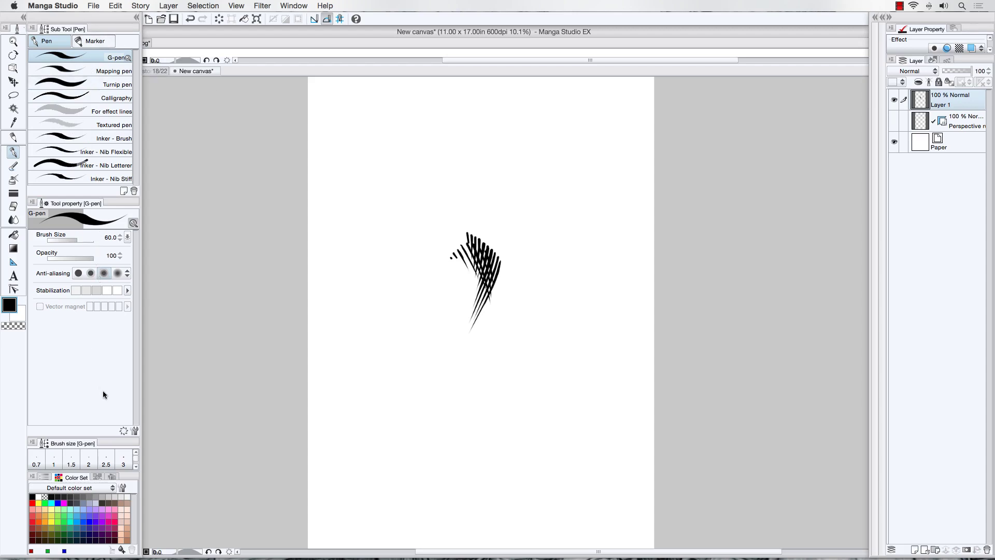
left_click(123, 431)
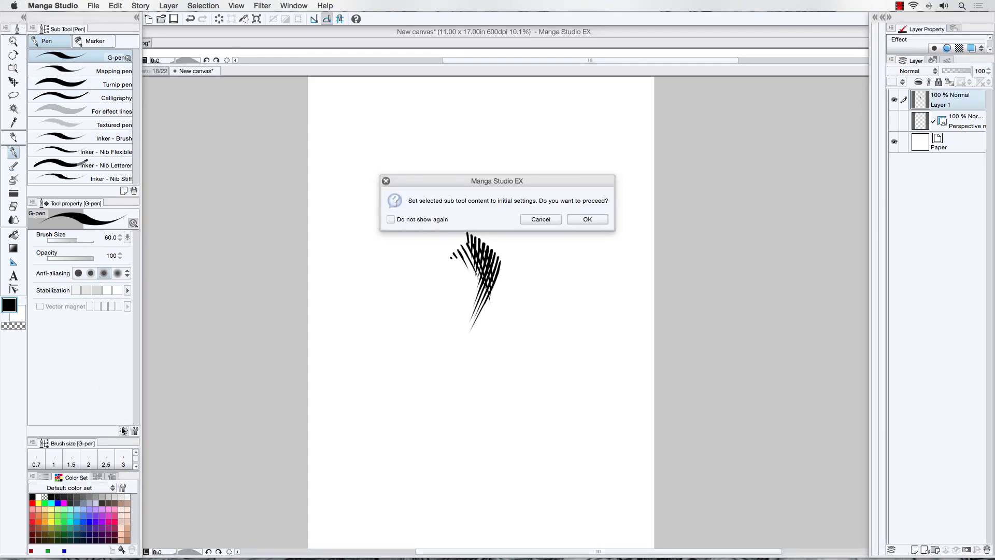
left_click(544, 219)
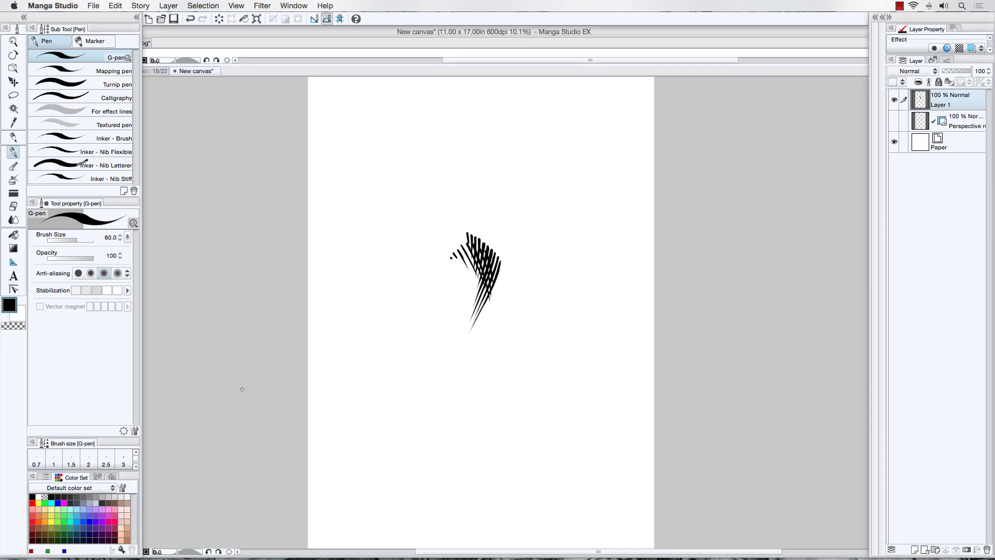
left_click(135, 432)
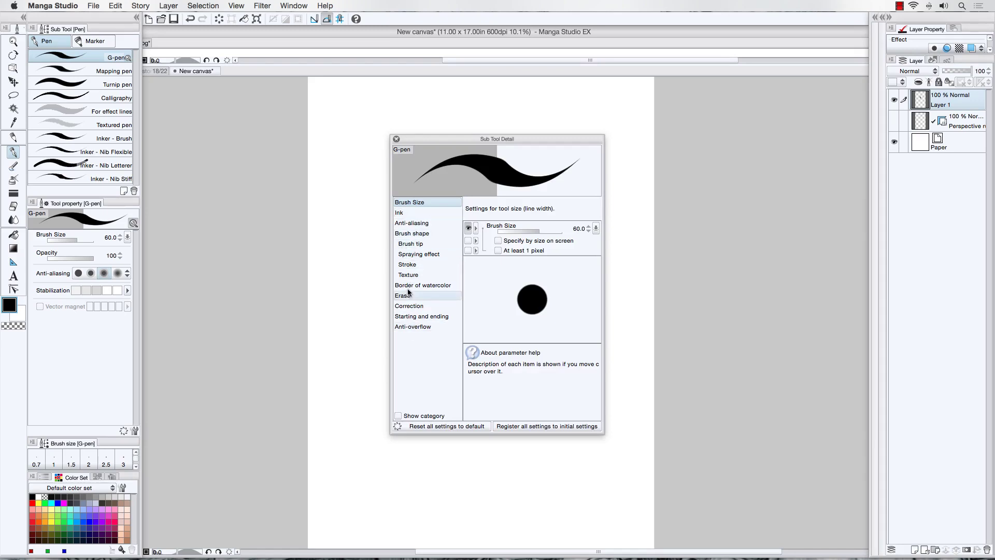
left_click(396, 139)
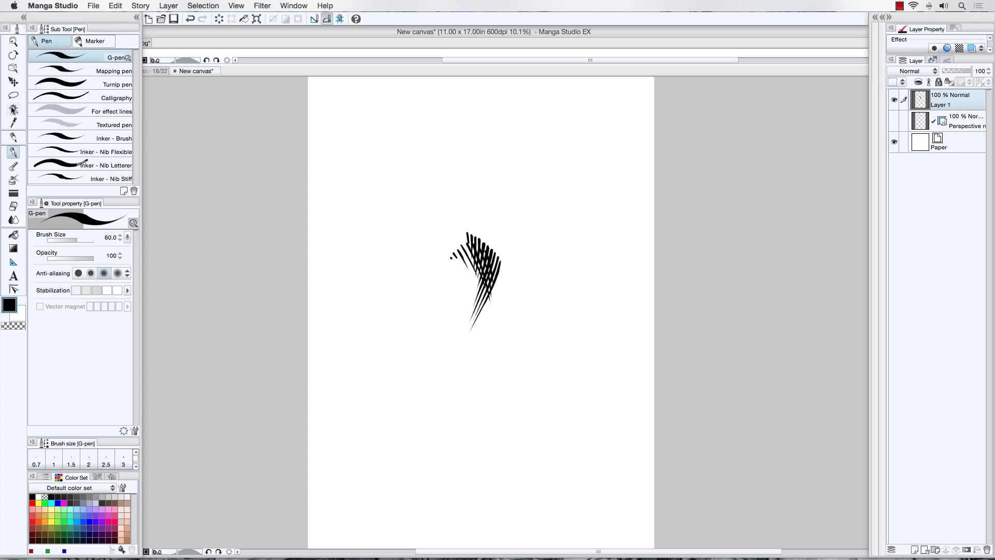
Step: Switch to the Darker pencil with brush density 59, enlarge the brush and draw a shaded ball with a cast shadow below the hatching
left_click(14, 138)
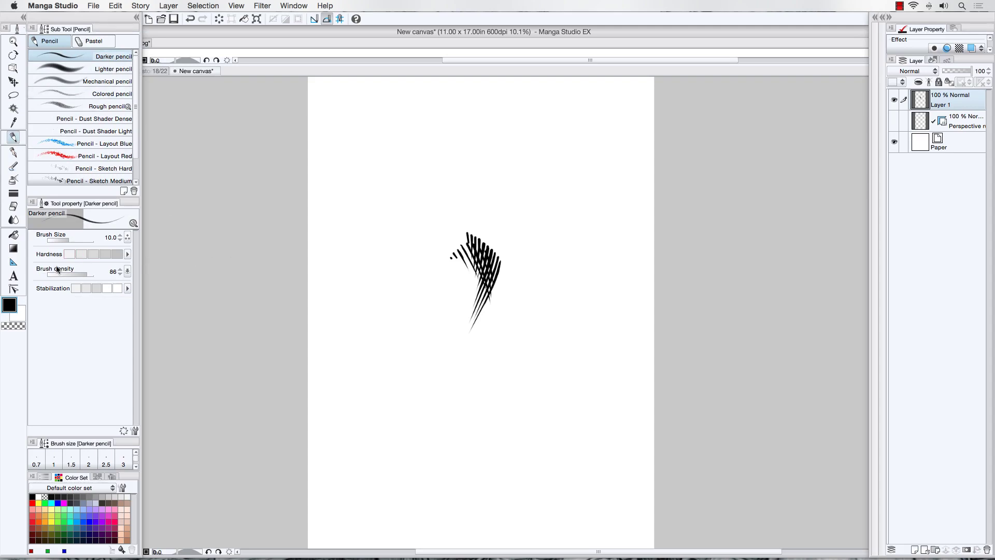
left_click(75, 273)
key("bracketright")
key("bracketright")
key("bracketright")
key("bracketright")
key("bracketright")
key("bracketright")
key("bracketright")
key("bracketright")
mouse_move(384, 369)
left_mouse_down()
mouse_move(378, 376)
mouse_move(409, 357)
mouse_move(402, 447)
mouse_move(406, 374)
mouse_move(394, 436)
mouse_move(430, 381)
mouse_move(420, 359)
mouse_move(443, 379)
mouse_move(409, 430)
mouse_move(451, 394)
mouse_move(426, 366)
mouse_move(440, 391)
mouse_move(414, 372)
mouse_move(388, 422)
mouse_move(451, 389)
mouse_move(383, 394)
mouse_move(425, 377)
mouse_move(440, 429)
mouse_move(493, 440)
mouse_move(446, 446)
mouse_move(487, 441)
left_mouse_up()
Step: Set the pencil's brush size to 200 and draw a horizontal ground line on both sides of the ball
key("bracketright")
key("bracketright")
key("bracketright")
key("bracketright")
key("bracketright")
key("bracketleft")
key("bracketleft")
key("bracketleft")
key("bracketleft")
left_click_drag(538, 406, 298, 413)
key("bracketright")
mouse_move(462, 410)
left_mouse_down()
mouse_move(551, 411)
mouse_move(556, 401)
left_mouse_up()
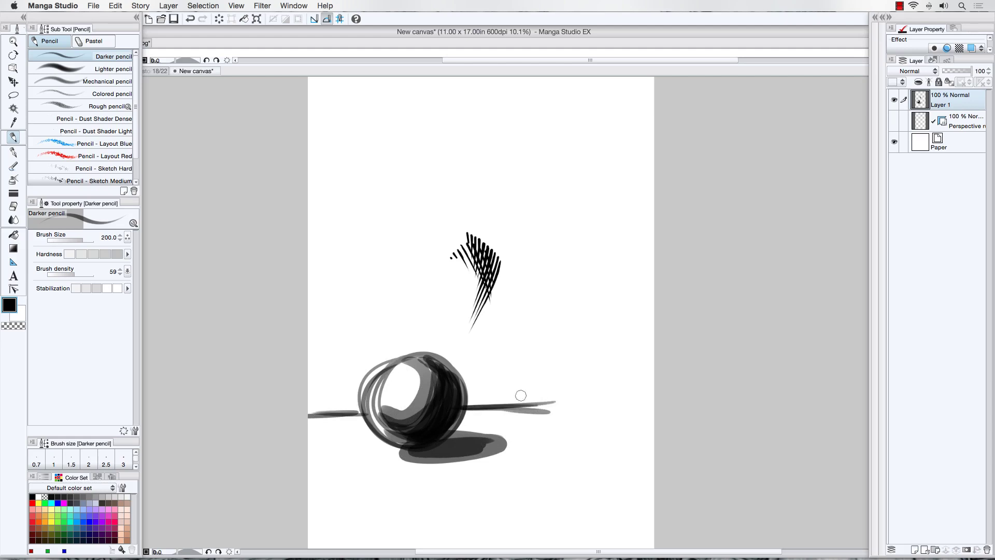
Step: Set the pencil's brush size to 500 and lay broad overlapping grey strokes above the ball, plus a short dab beside it
key("bracketright")
key("bracketright")
key("bracketright")
key("bracketright")
key("bracketright")
mouse_move(400, 314)
left_mouse_down()
mouse_move(474, 341)
mouse_move(471, 312)
mouse_move(523, 350)
mouse_move(515, 377)
mouse_move(477, 354)
mouse_move(484, 329)
mouse_move(514, 357)
mouse_move(510, 370)
mouse_move(461, 317)
mouse_move(495, 317)
mouse_move(541, 386)
left_mouse_up()
key("bracketleft")
left_click_drag(345, 324, 332, 358)
left_click_drag(415, 306, 475, 335)
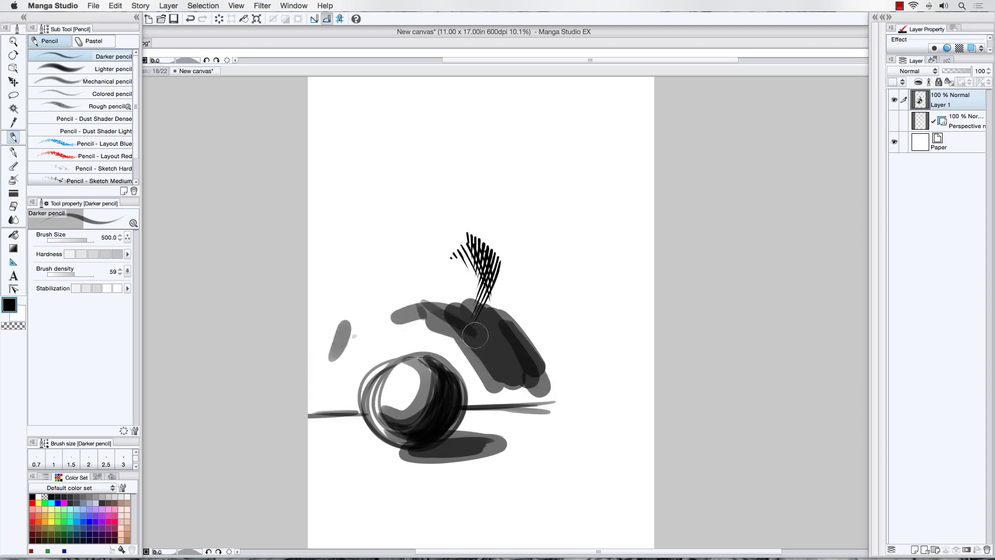
key("bracketleft")
Step: Use the Blend tool at brush size 300 to smooth the grey patch, the ball, its cast shadow and the ground line
left_click(13, 220)
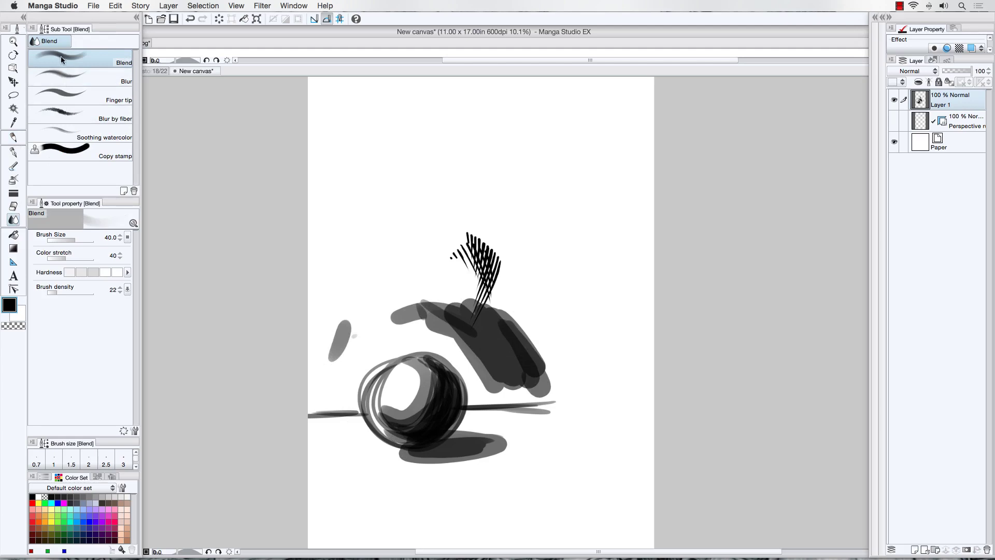
key("bracketright")
key("bracketright")
key("bracketright")
key("bracketright")
key("bracketright")
key("bracketright")
key("bracketright")
key("bracketright")
key("bracketright")
key("bracketright")
key("bracketright")
mouse_move(436, 328)
left_mouse_down()
mouse_move(484, 367)
mouse_move(453, 323)
mouse_move(473, 333)
mouse_move(444, 312)
mouse_move(421, 311)
mouse_move(478, 311)
mouse_move(486, 342)
mouse_move(463, 333)
mouse_move(483, 373)
mouse_move(443, 325)
mouse_move(480, 339)
mouse_move(503, 367)
mouse_move(461, 339)
mouse_move(497, 343)
mouse_move(521, 360)
mouse_move(485, 329)
mouse_move(509, 337)
mouse_move(539, 366)
mouse_move(494, 356)
mouse_move(508, 386)
mouse_move(498, 388)
mouse_move(418, 324)
mouse_move(429, 307)
mouse_move(495, 321)
mouse_move(479, 311)
mouse_move(507, 371)
mouse_move(481, 346)
mouse_move(514, 351)
mouse_move(541, 384)
left_mouse_up()
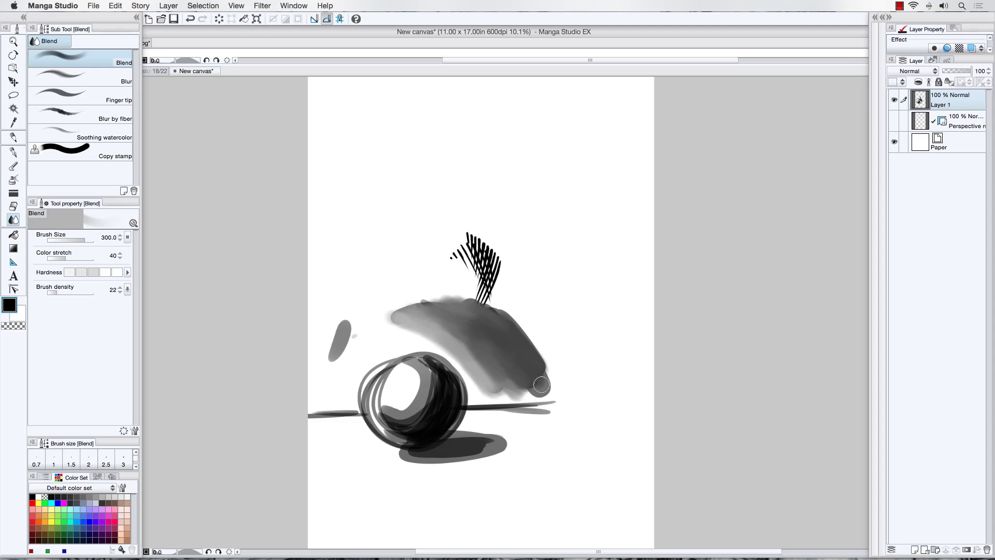
mouse_move(413, 390)
left_mouse_down()
mouse_move(409, 423)
mouse_move(434, 404)
mouse_move(411, 421)
mouse_move(434, 382)
mouse_move(441, 397)
mouse_move(441, 379)
mouse_move(442, 413)
mouse_move(400, 418)
mouse_move(408, 435)
mouse_move(388, 427)
mouse_move(376, 396)
mouse_move(388, 416)
mouse_move(413, 370)
mouse_move(425, 409)
mouse_move(432, 388)
mouse_move(410, 407)
mouse_move(384, 400)
mouse_move(433, 405)
mouse_move(437, 390)
mouse_move(388, 403)
mouse_move(388, 376)
mouse_move(374, 397)
mouse_move(383, 412)
mouse_move(439, 425)
mouse_move(448, 383)
mouse_move(449, 424)
mouse_move(456, 384)
mouse_move(434, 365)
mouse_move(449, 388)
mouse_move(406, 415)
mouse_move(370, 387)
mouse_move(389, 368)
mouse_move(393, 403)
left_mouse_up()
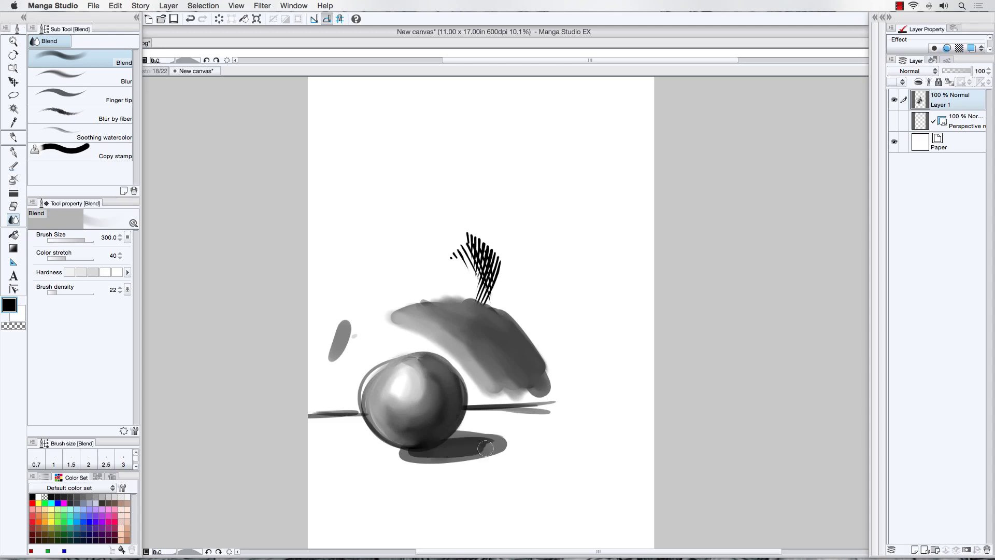
mouse_move(485, 448)
left_mouse_down()
mouse_move(451, 453)
mouse_move(505, 438)
mouse_move(529, 415)
mouse_move(332, 417)
mouse_move(334, 355)
mouse_move(314, 369)
left_mouse_up()
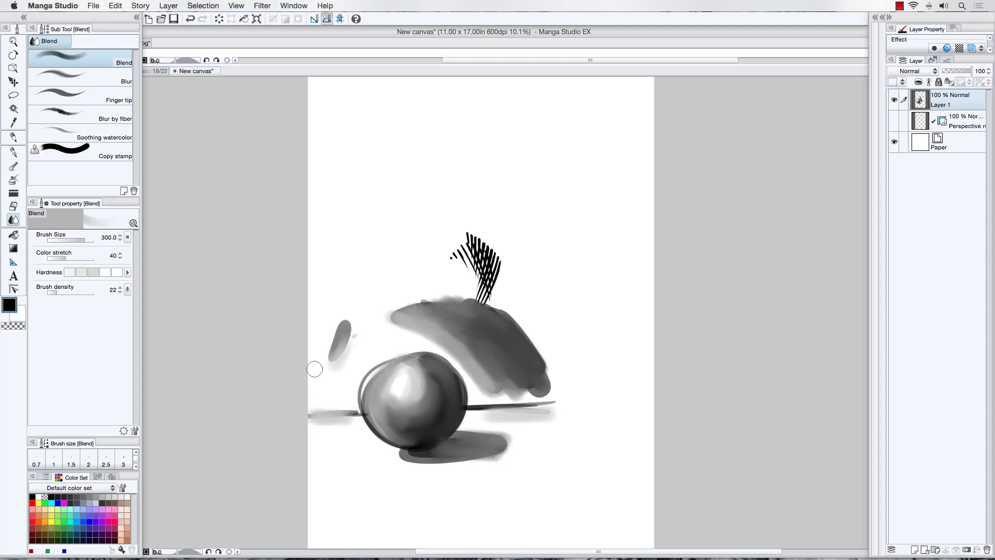
Step: Switch to the Blur tool, enlarge its brush and soften the tones inside the ball
left_click(72, 77)
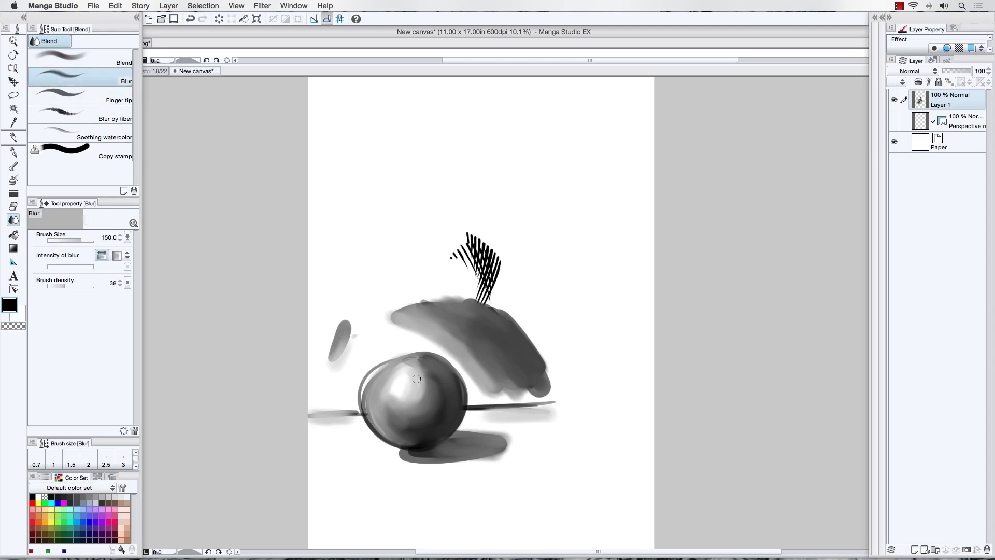
key("bracketright")
key("bracketright")
key("bracketright")
key("bracketright")
key("bracketright")
key("bracketleft")
key("bracketleft")
Step: Try smudging across the grey patch with an enlarged Finger tip brush and undo the smudge
left_click(82, 96)
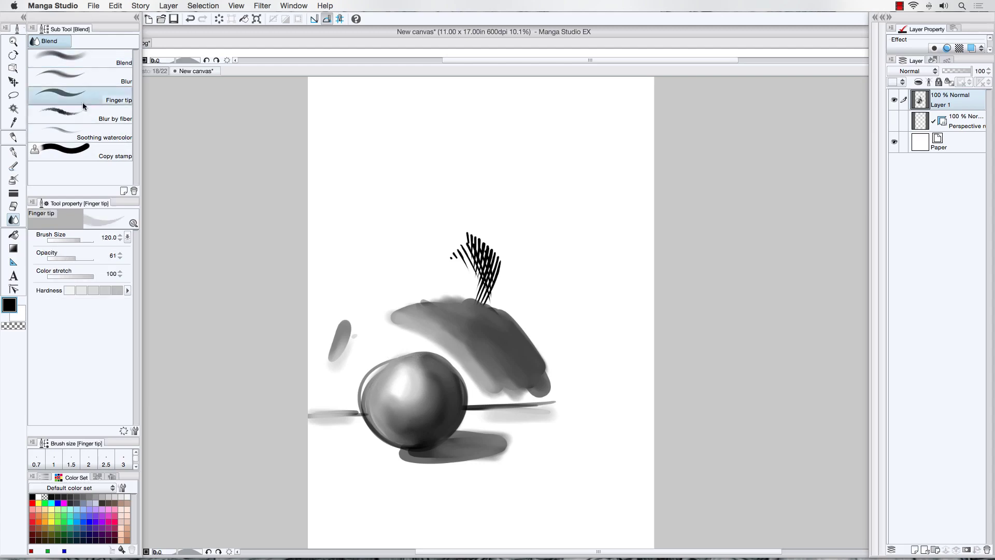
key("bracketright")
left_click_drag(513, 294, 383, 160)
key("super+z")
Step: Smooth the ball's outline and shading further with the Blend tool
left_click(65, 61)
mouse_move(376, 418)
left_mouse_down()
mouse_move(409, 435)
mouse_move(364, 393)
mouse_move(371, 381)
mouse_move(368, 388)
mouse_move(411, 419)
left_mouse_up()
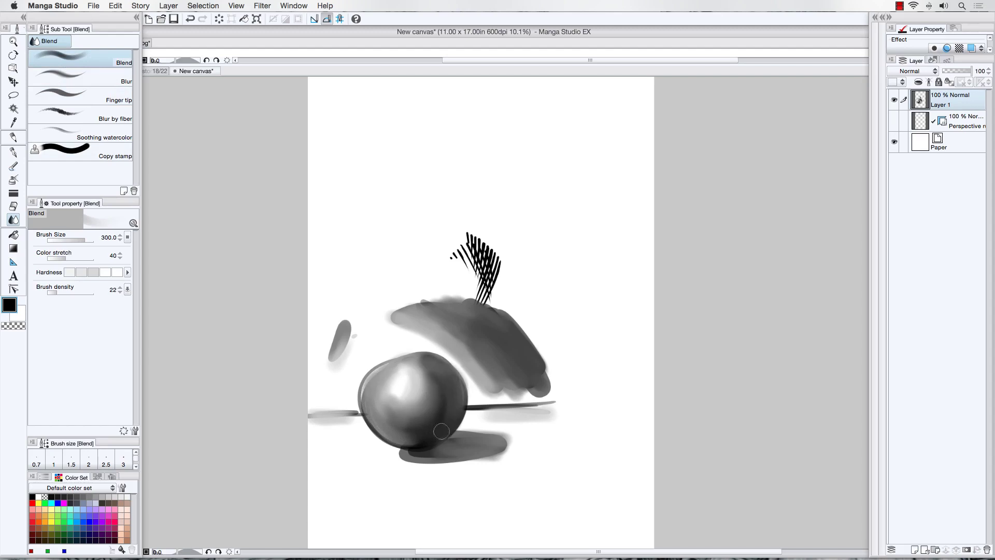
mouse_move(397, 379)
left_mouse_down()
mouse_move(471, 371)
mouse_move(459, 381)
left_mouse_up()
Step: Widen the tool palettes slightly, keeping a single-column list, and lengthen the Sub Tool palette to fit all the pencil sub tools
left_click_drag(140, 117, 163, 114)
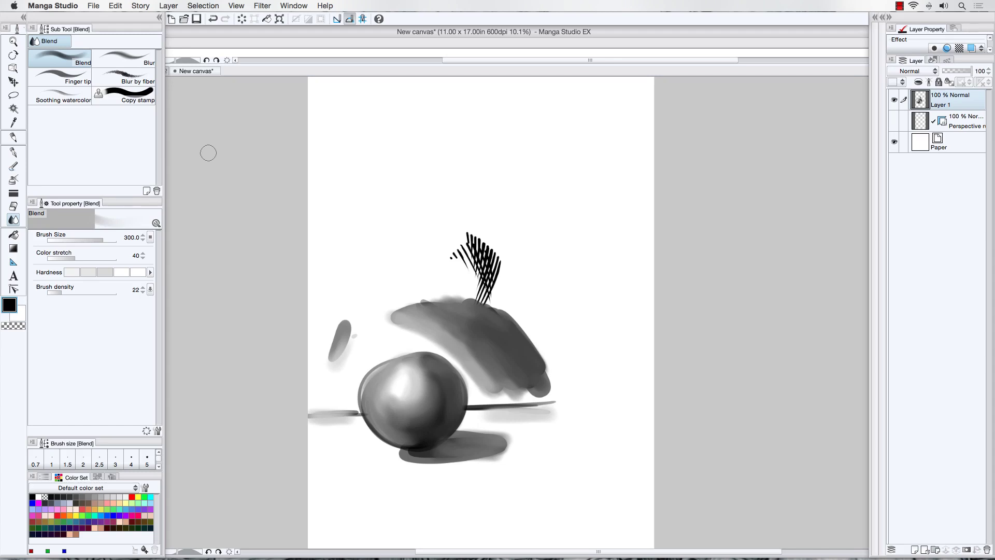
scroll(285, 148, "up", 1)
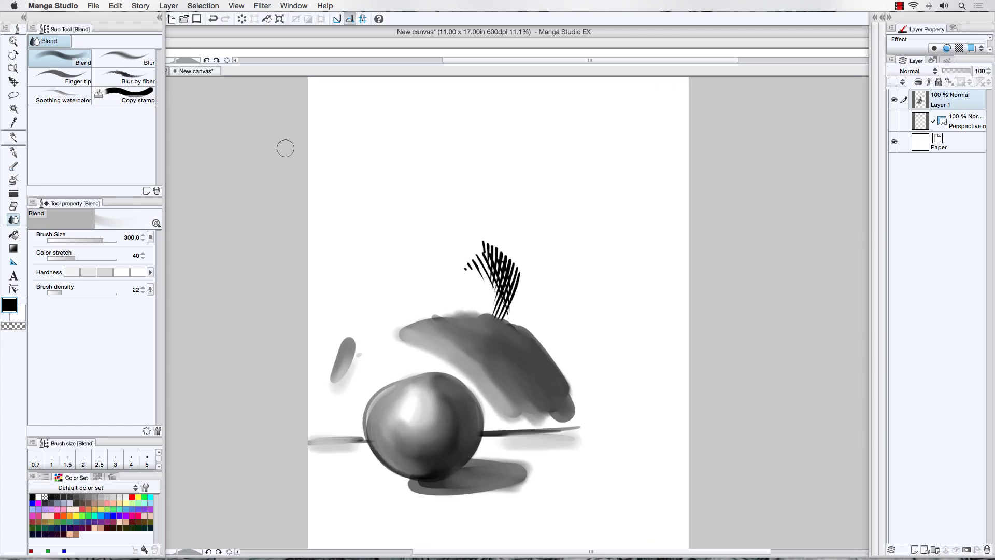
scroll(285, 149, "down", 2)
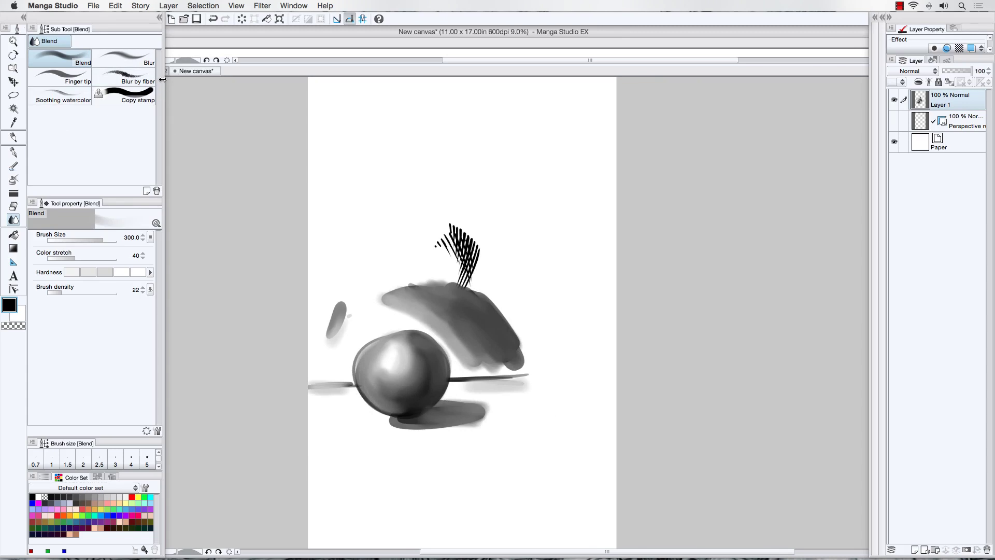
left_click_drag(164, 79, 156, 79)
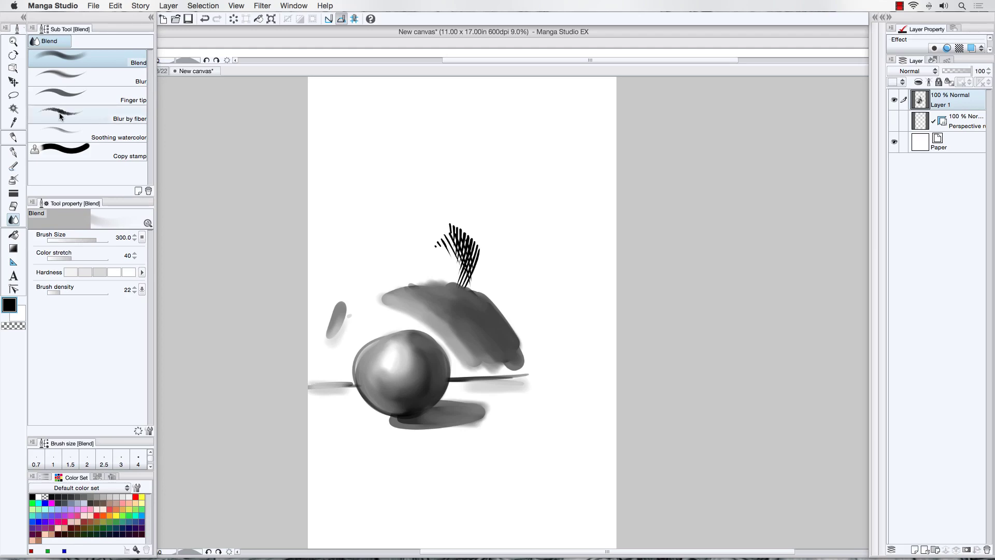
left_click(12, 137)
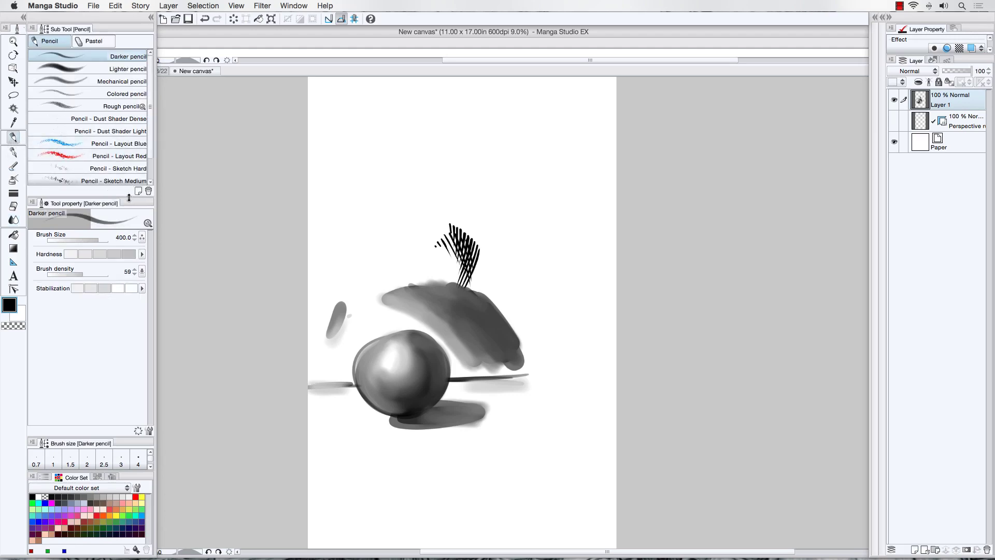
left_click_drag(129, 197, 127, 238)
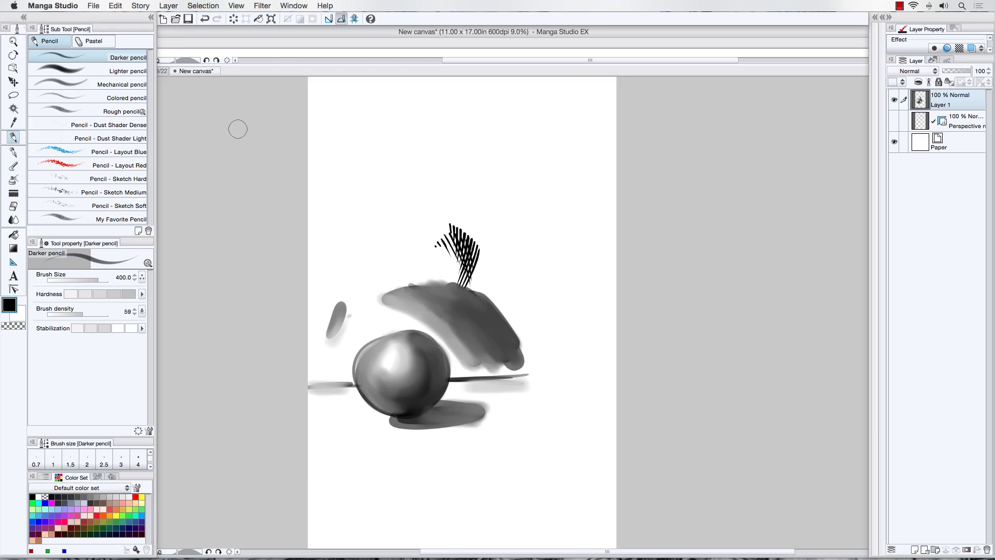
Step: Draw an irregular lasso selection above the hatching and fill it with black
left_click(13, 97)
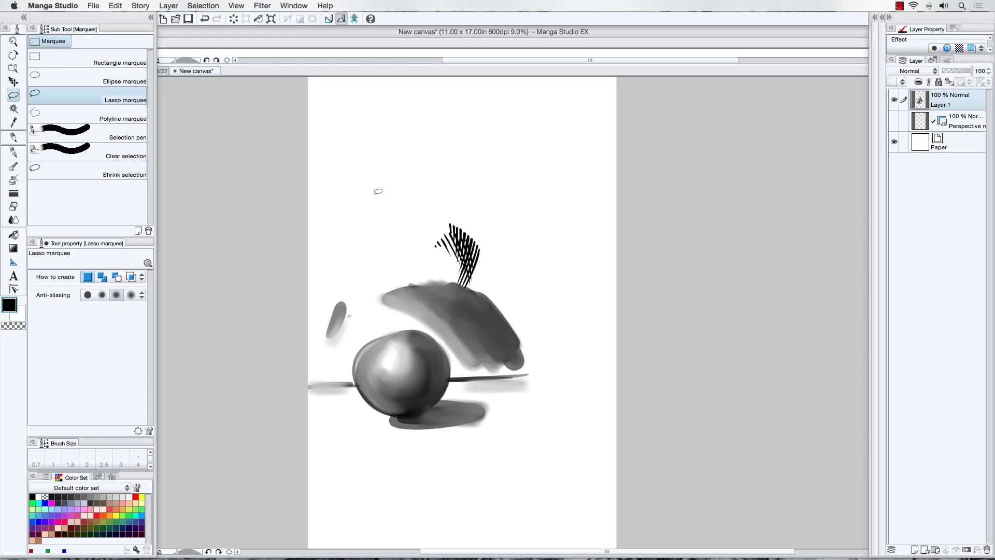
mouse_move(369, 191)
left_mouse_down()
mouse_move(431, 173)
mouse_move(489, 197)
mouse_move(408, 224)
mouse_move(366, 199)
left_mouse_up()
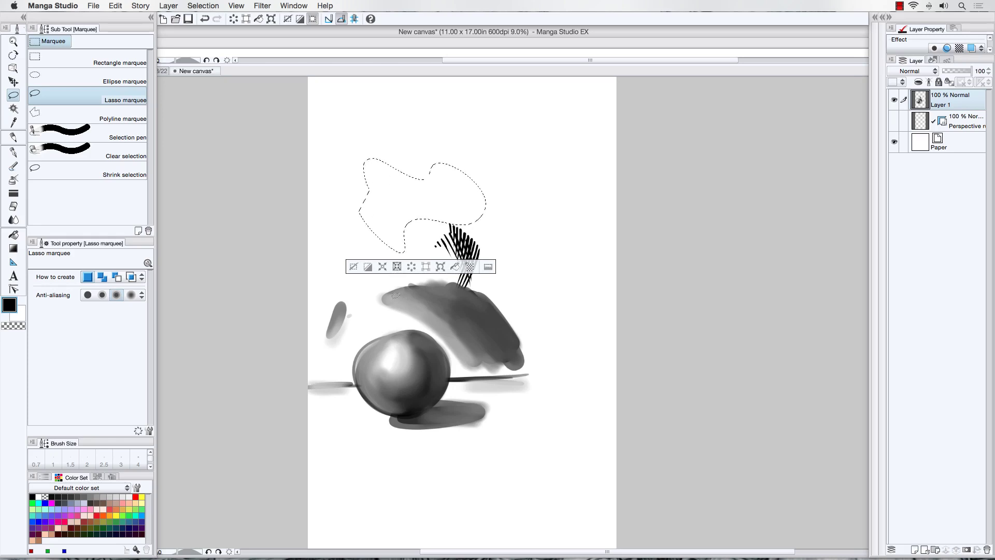
left_click(455, 266)
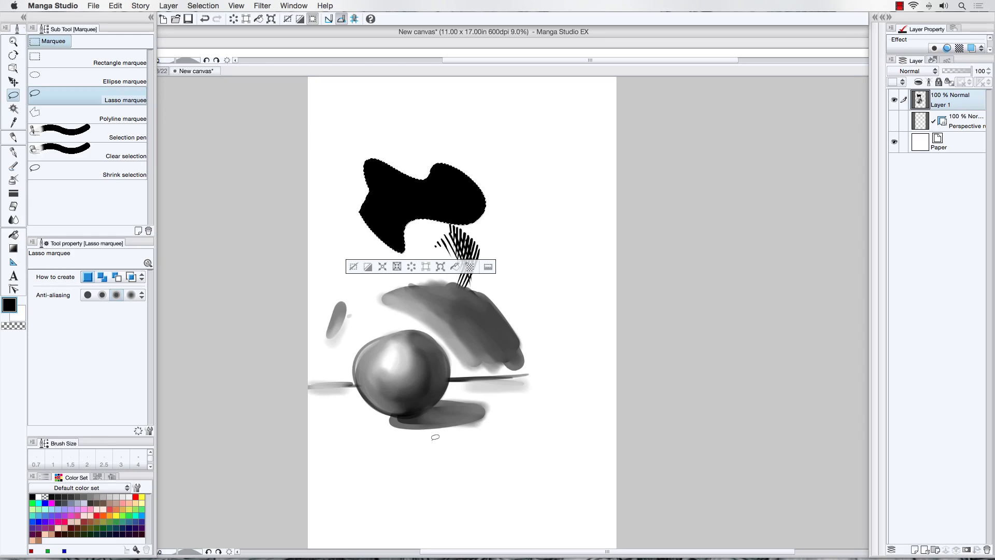
Step: Lasso several overlapping rounded spikes above the black shape, fill them with black and deselect
mouse_move(383, 140)
left_mouse_down()
mouse_move(390, 116)
mouse_move(454, 186)
mouse_move(440, 195)
left_mouse_up()
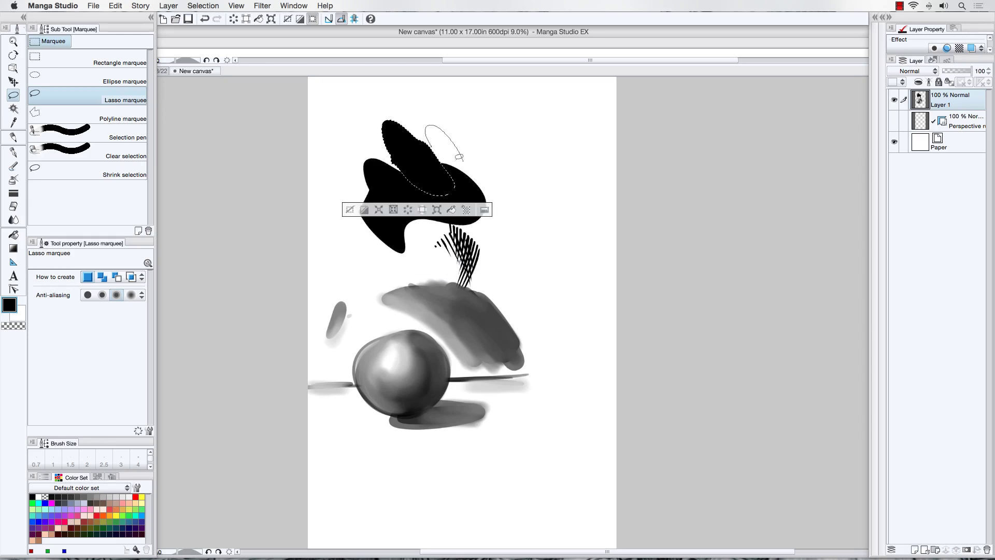
left_click_drag(459, 157, 441, 186)
mouse_move(383, 128)
left_mouse_down()
mouse_move(363, 143)
mouse_move(396, 154)
mouse_move(376, 166)
left_mouse_up()
left_click(401, 182)
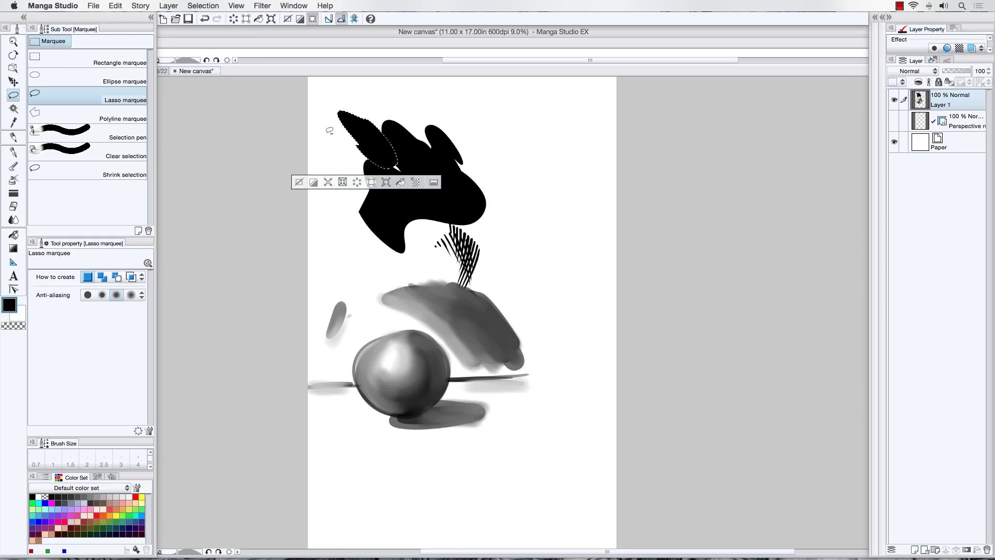
mouse_move(330, 130)
left_mouse_down()
mouse_move(312, 95)
mouse_move(378, 153)
left_mouse_up()
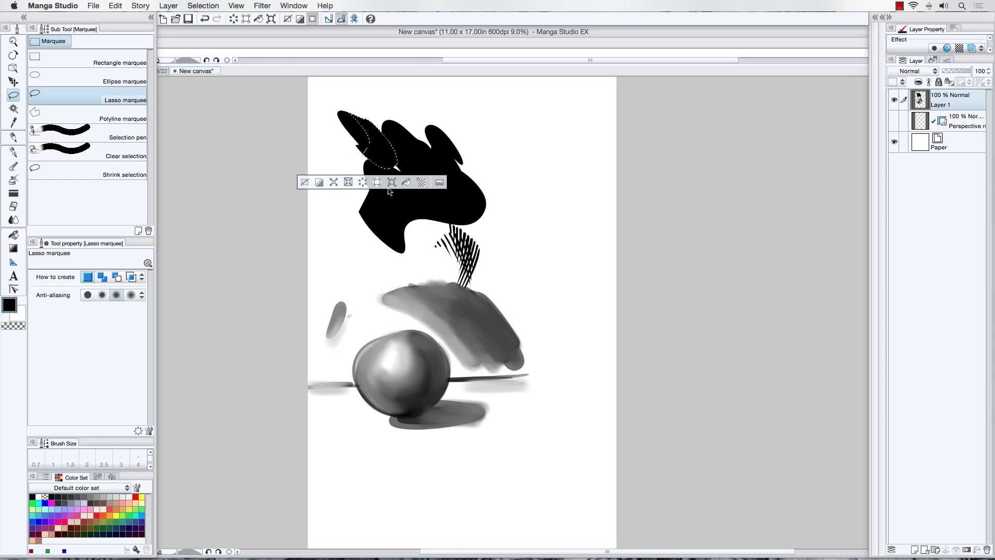
mouse_move(343, 118)
left_mouse_down()
mouse_move(338, 96)
mouse_move(378, 138)
left_mouse_up()
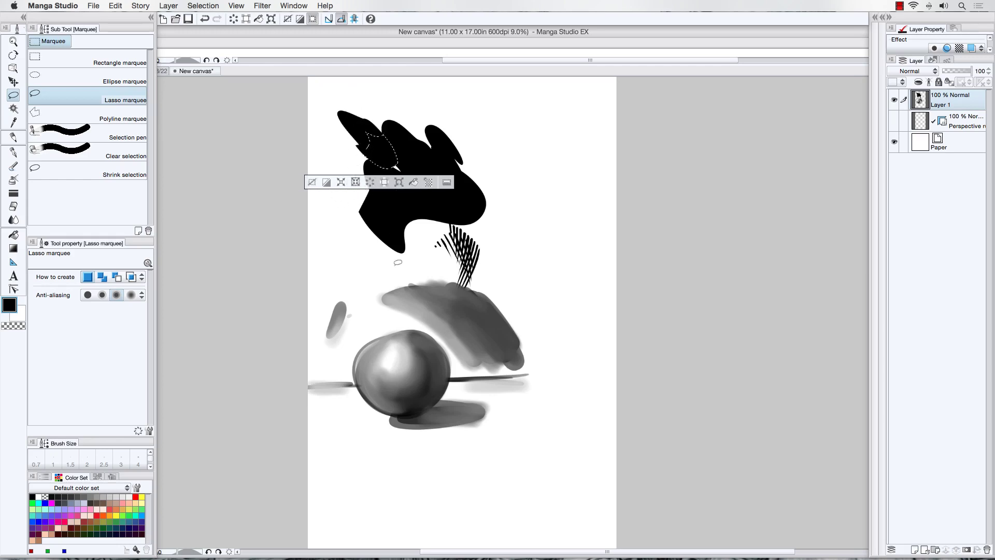
left_click(313, 182)
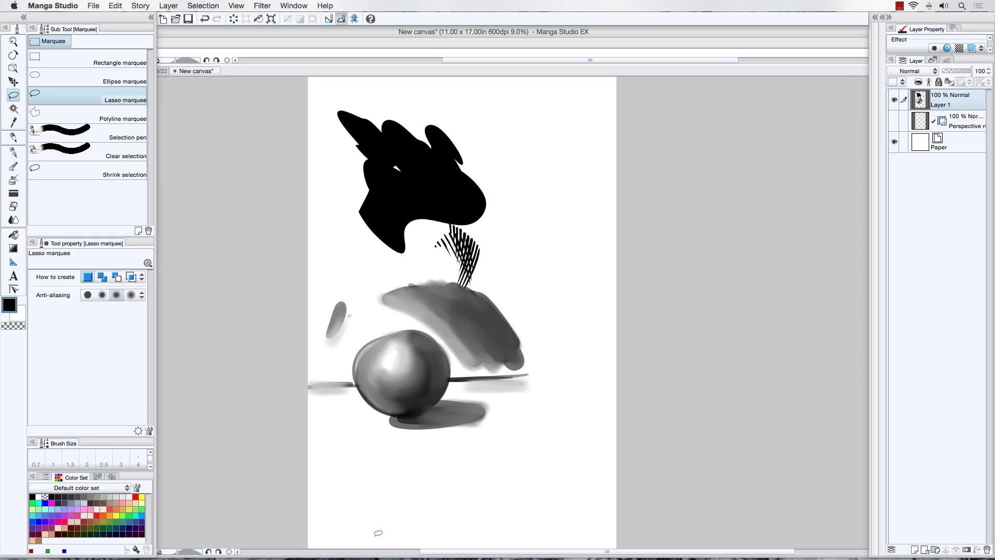
Step: Undo the black lasso fills above the hatching
key("super+z")
key("super+z")
key("super+z")
key("super+z")
key("super+z")
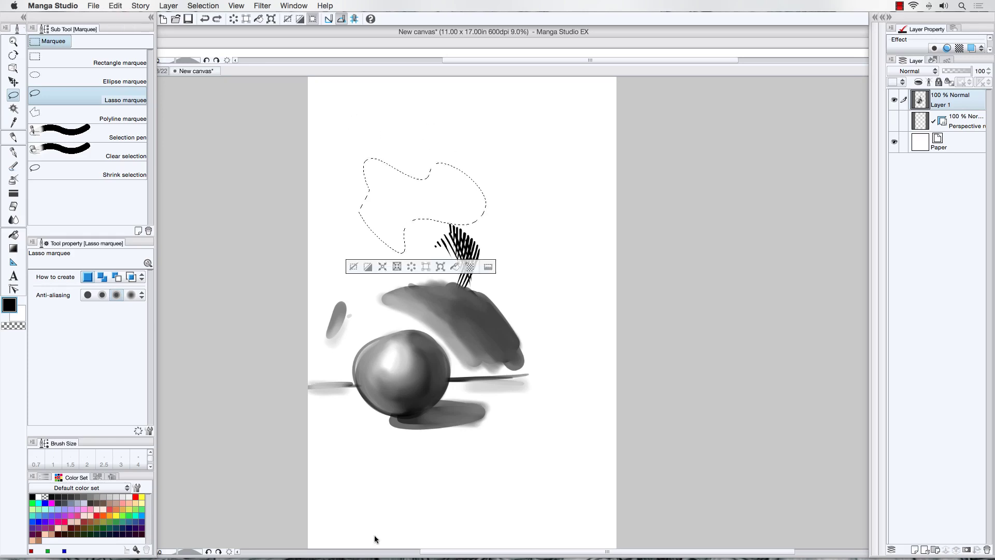
Step: Clear the lasso selection and switch to the G-pen at brush size 30
key("super+d")
key("p")
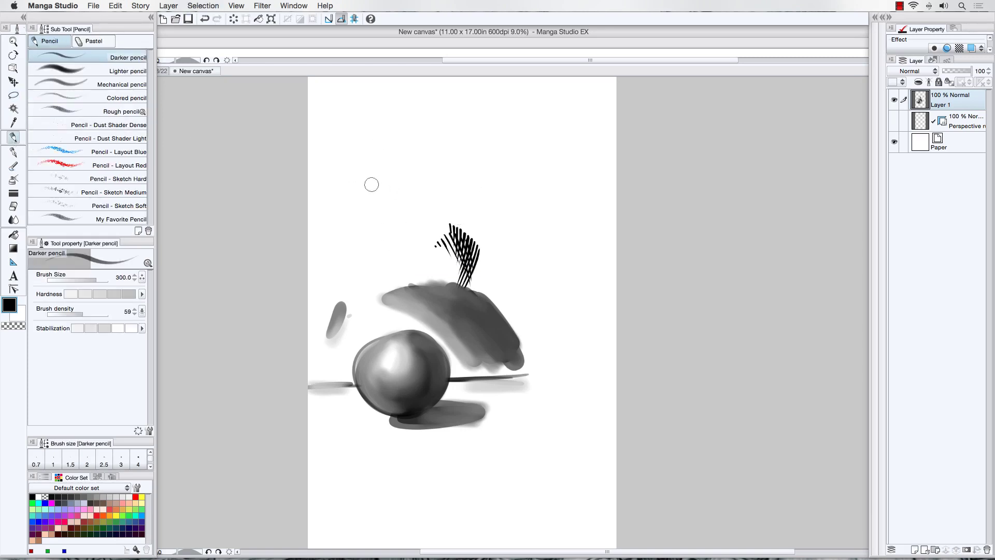
key("p")
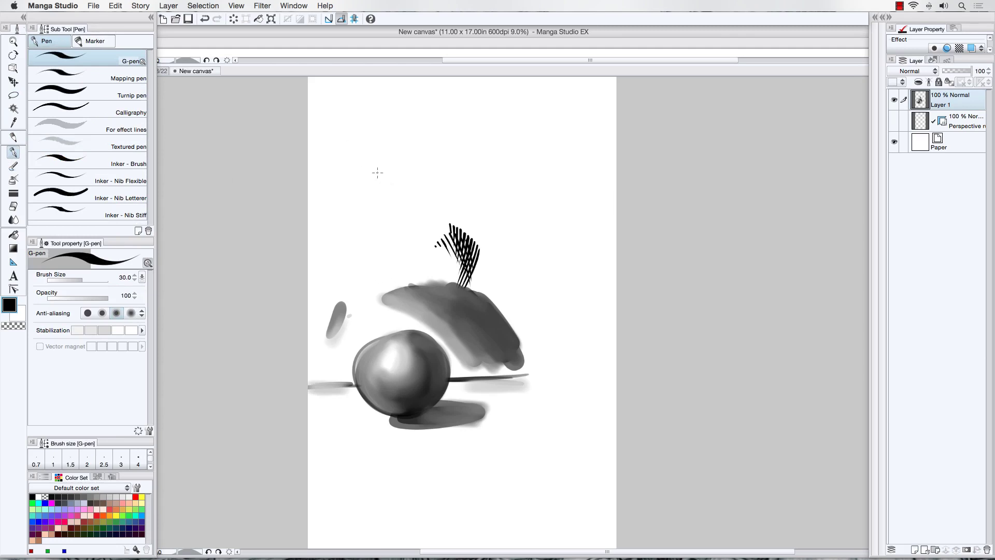
Step: Draw a series of long parallel diagonal strokes with the G-pen across the upper part of the page
left_click_drag(379, 178, 430, 227)
left_click_drag(369, 168, 441, 229)
left_click_drag(381, 158, 449, 214)
left_click_drag(387, 146, 463, 214)
mouse_move(380, 136)
left_mouse_down()
mouse_move(466, 210)
mouse_move(479, 205)
left_mouse_up()
left_click_drag(389, 124, 485, 196)
left_click_drag(393, 114, 493, 190)
left_click_drag(404, 110, 501, 187)
left_click_drag(414, 101, 521, 199)
Step: Undo all the parallel diagonal G-pen strokes
key("super+z")
key("super+z")
key("super+z")
key("super+z")
key("super+z")
key("super+z")
key("super+z")
key("super+z")
key("super+z")
key("super+z")
key("super+z")
key("super+z")
key("super+z")
key("super+z")
key("super+z")
key("super+z")
Step: Sketch a loose gesture figure with limbs and sweeping cape-like lines in the page's upper right area with the G-pen
mouse_move(509, 173)
left_mouse_down()
mouse_move(523, 205)
mouse_move(511, 198)
mouse_move(547, 197)
mouse_move(542, 187)
mouse_move(556, 243)
mouse_move(519, 219)
mouse_move(546, 193)
mouse_move(550, 202)
mouse_move(492, 222)
mouse_move(547, 199)
mouse_move(565, 176)
mouse_move(497, 213)
mouse_move(496, 226)
mouse_move(479, 218)
mouse_move(550, 249)
mouse_move(535, 231)
mouse_move(533, 261)
mouse_move(554, 295)
mouse_move(572, 262)
mouse_move(611, 317)
left_mouse_up()
mouse_move(555, 169)
left_mouse_down()
mouse_move(568, 179)
mouse_move(549, 187)
mouse_move(536, 158)
left_mouse_up()
mouse_move(473, 196)
left_mouse_down()
mouse_move(490, 224)
mouse_move(461, 176)
left_mouse_up()
mouse_move(530, 188)
left_mouse_down()
mouse_move(590, 106)
mouse_move(616, 150)
left_mouse_up()
left_click_drag(563, 128, 596, 95)
mouse_move(569, 128)
left_mouse_down()
mouse_move(595, 96)
mouse_move(617, 117)
left_mouse_up()
mouse_move(506, 151)
left_mouse_down()
mouse_move(516, 146)
mouse_move(507, 184)
mouse_move(512, 159)
mouse_move(523, 165)
left_mouse_up()
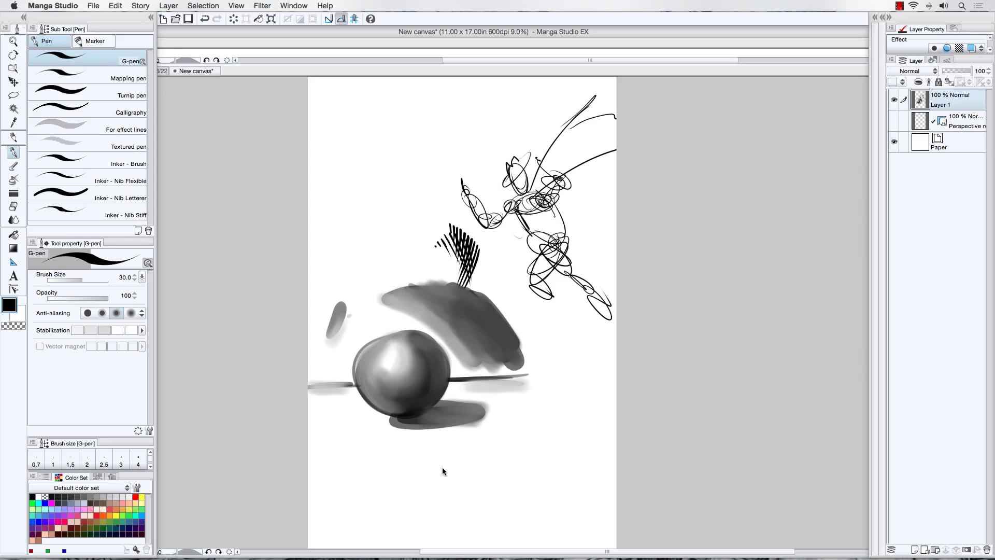
Step: Undo the whole gesture figure sketch
key("super+z")
key("super+z")
key("super+z")
key("super+z")
key("super+z")
key("super+z")
key("super+z")
key("super+z")
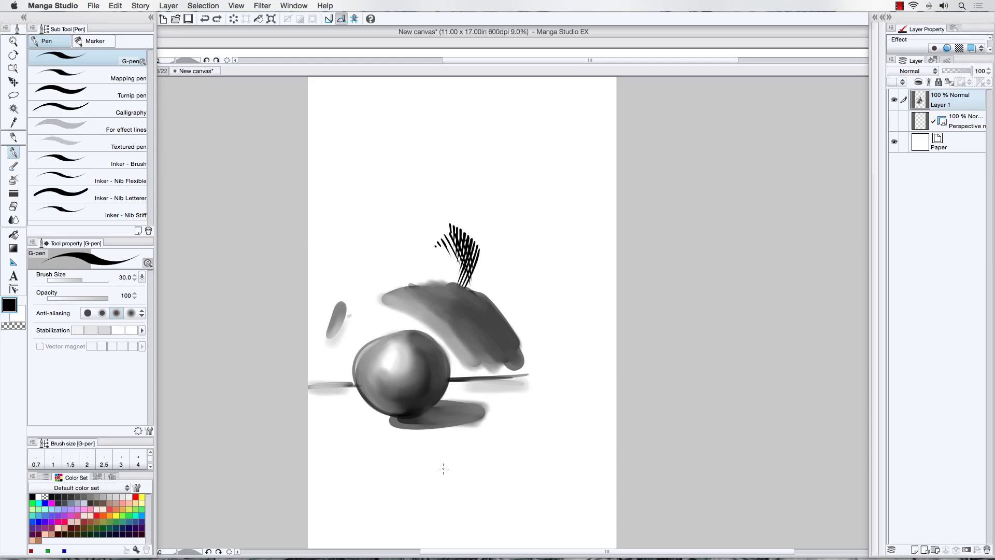
Step: Draw a loose oval around the cross-hatching with the G-pen and undo it
mouse_move(428, 240)
left_mouse_down()
mouse_move(458, 303)
mouse_move(413, 234)
left_mouse_up()
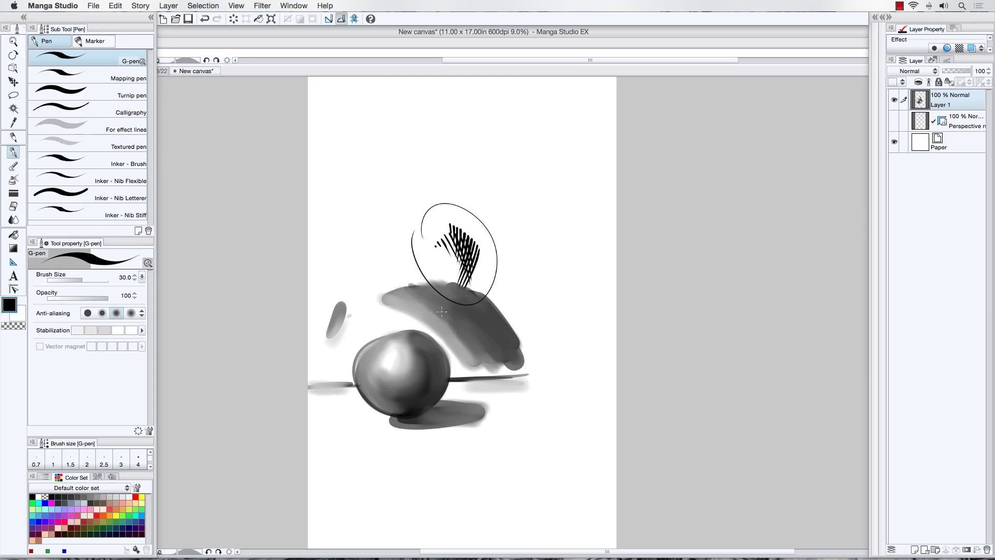
key("super+z")
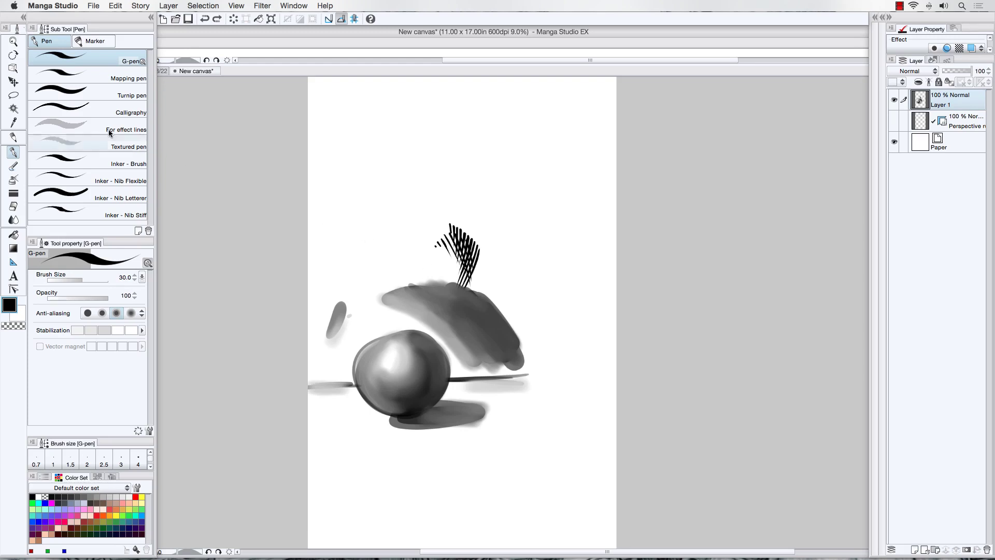
Step: Look through the sub tools of the Marquee, Magic wand, Decoration and Ruler tools
left_click(13, 95)
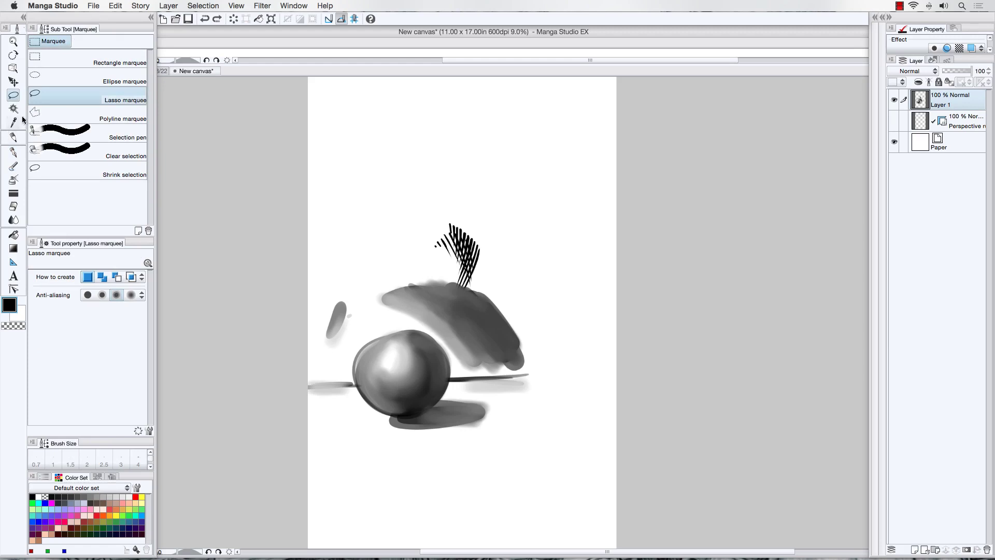
left_click(13, 109)
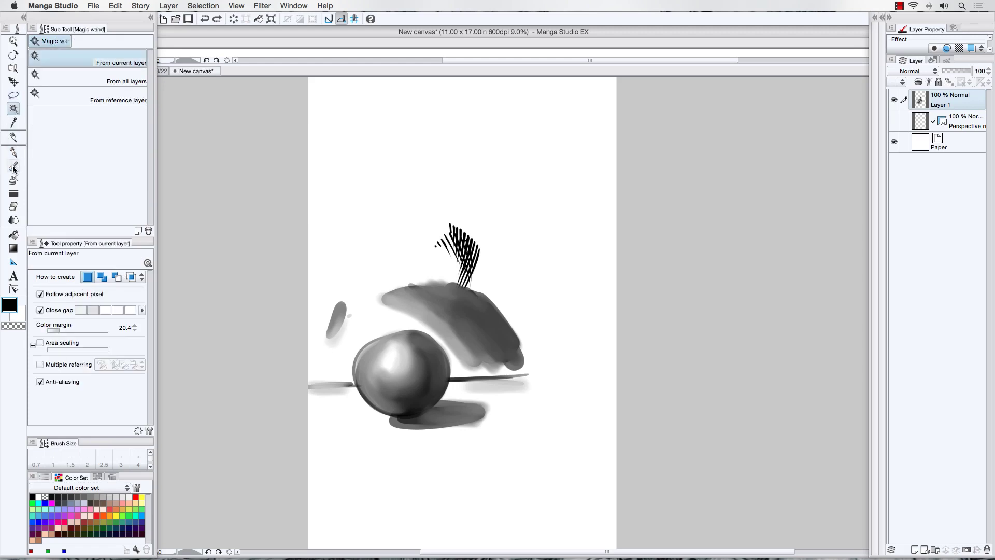
left_click(14, 194)
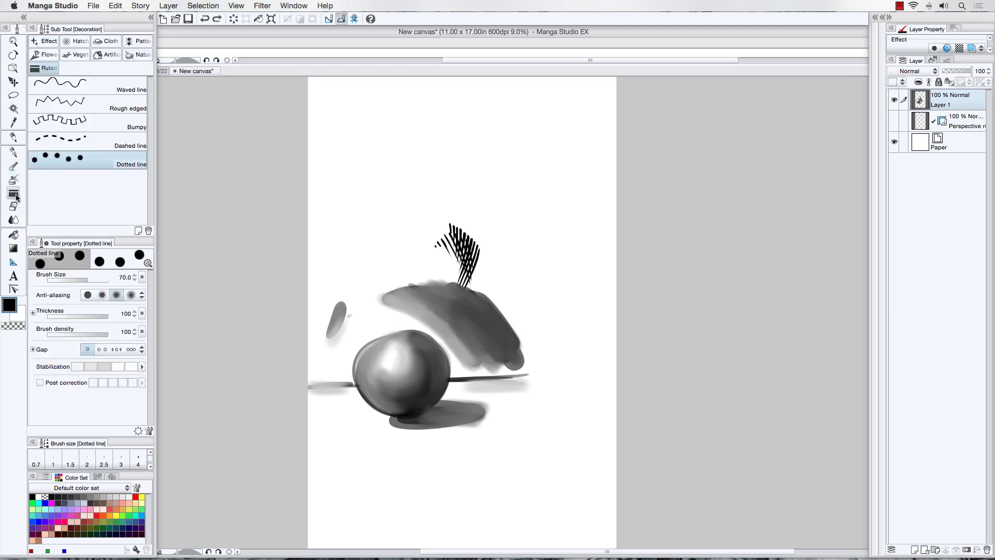
left_click(13, 264)
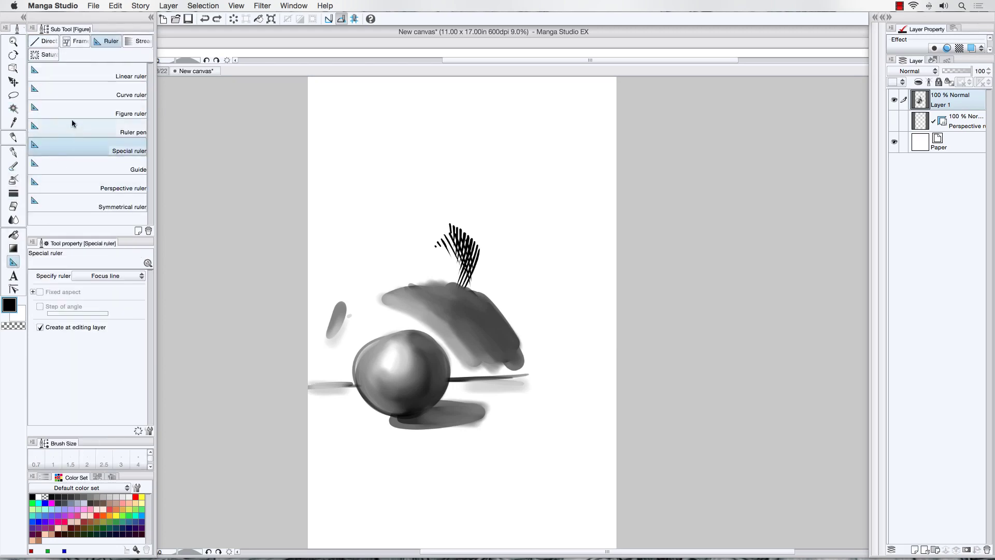
Step: Draw a Rectangle frame panel across the upper part of the page, undoing the first one and redrawing it larger
left_click(78, 42)
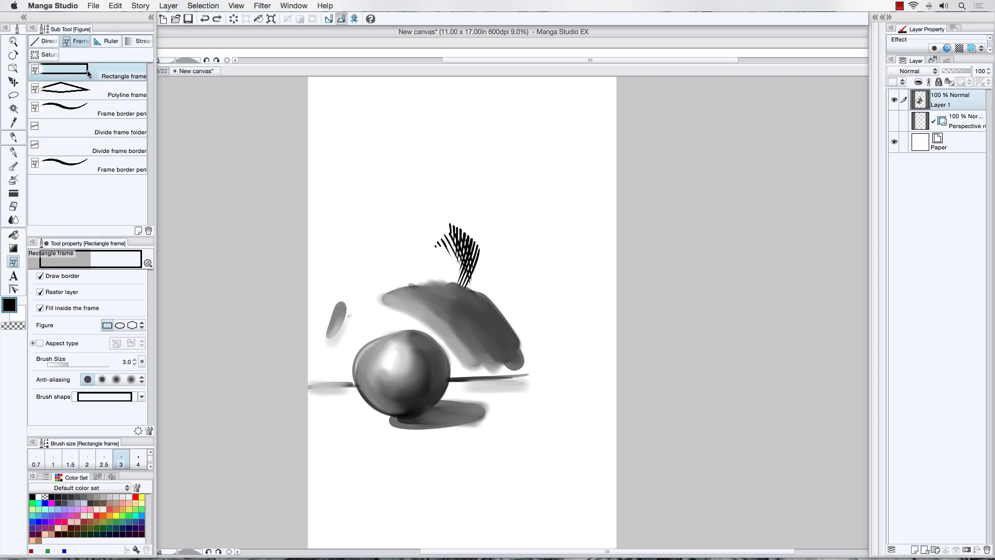
left_click_drag(348, 103, 545, 181)
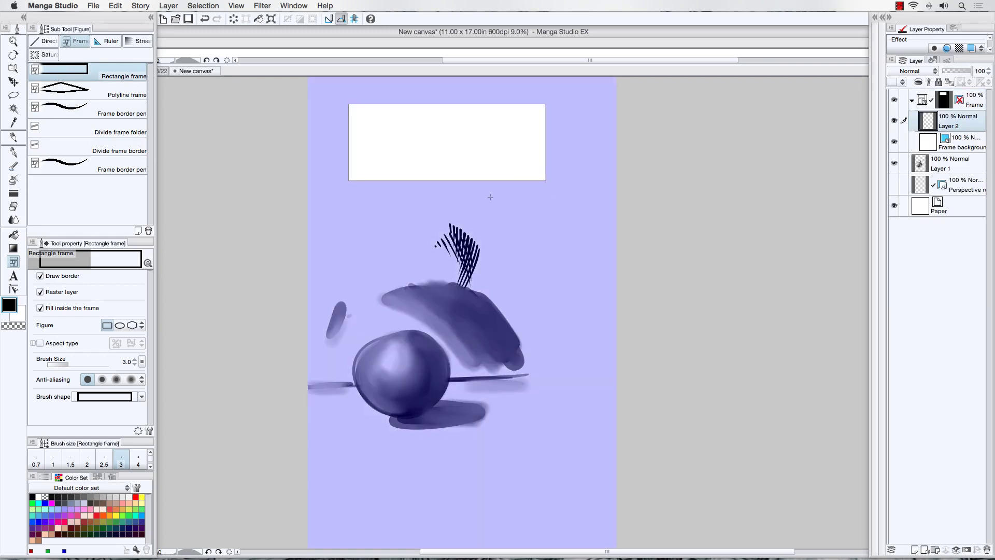
key("ctrl+z")
left_click_drag(329, 105, 580, 201)
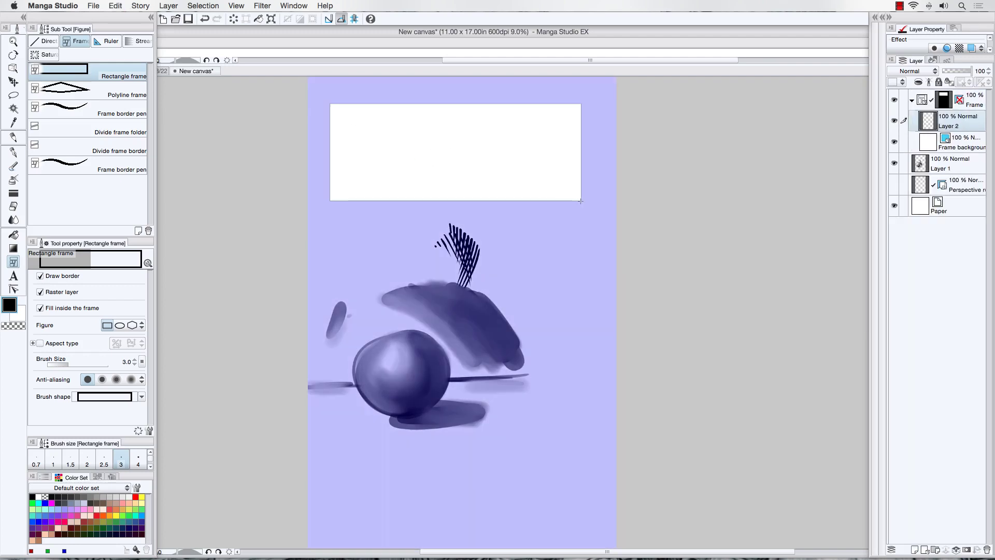
Step: Draw curved Darker pencil strokes across the frame's lower-left corner, running past its borders
left_click(13, 137)
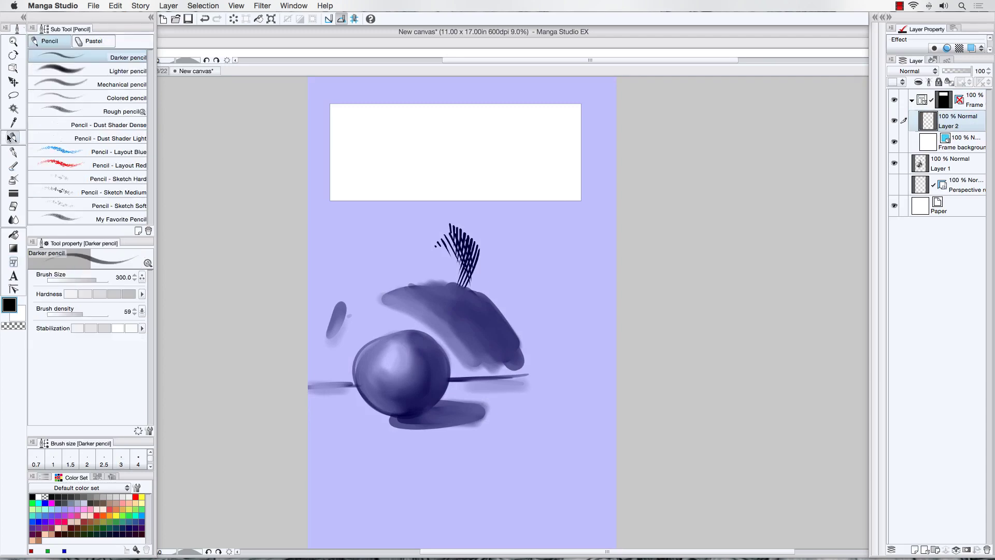
left_click_drag(319, 136, 404, 218)
left_click_drag(317, 156, 348, 209)
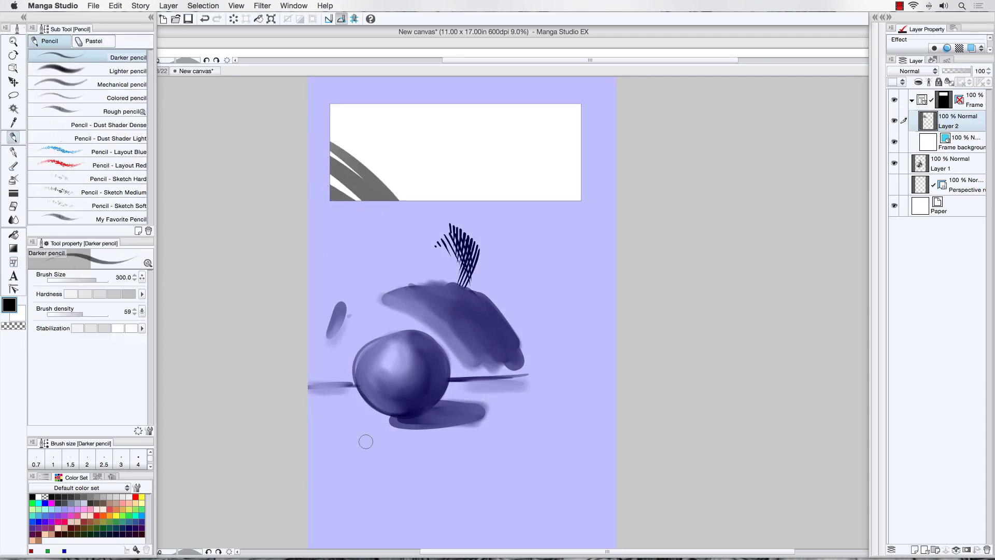
Step: Undo the pencil strokes and the rectangle frame
key("super+z")
key("super+z")
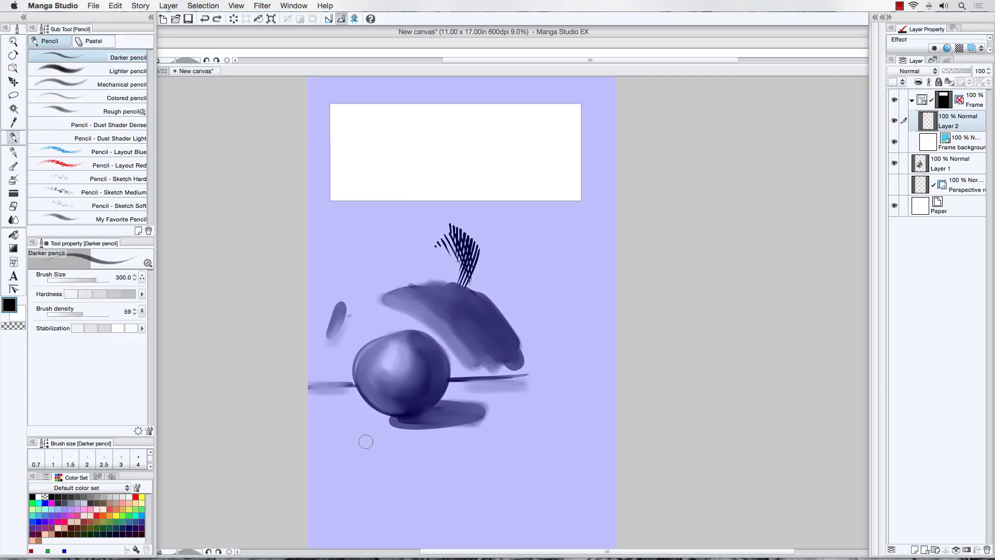
key("super+z")
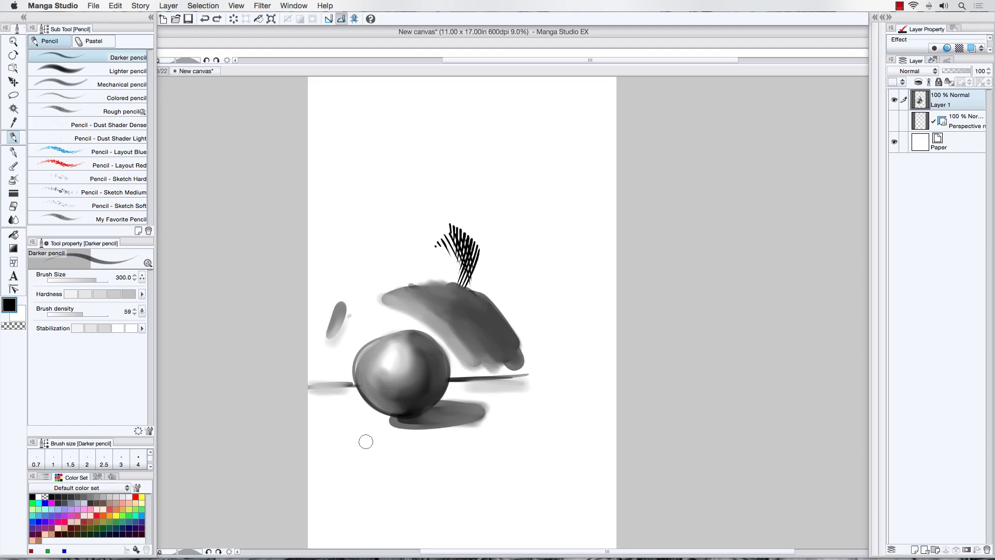
Step: Switch to SketchBook and zoom out to 91.3 % so the whole blank canvas fits in view
left_click(150, 18)
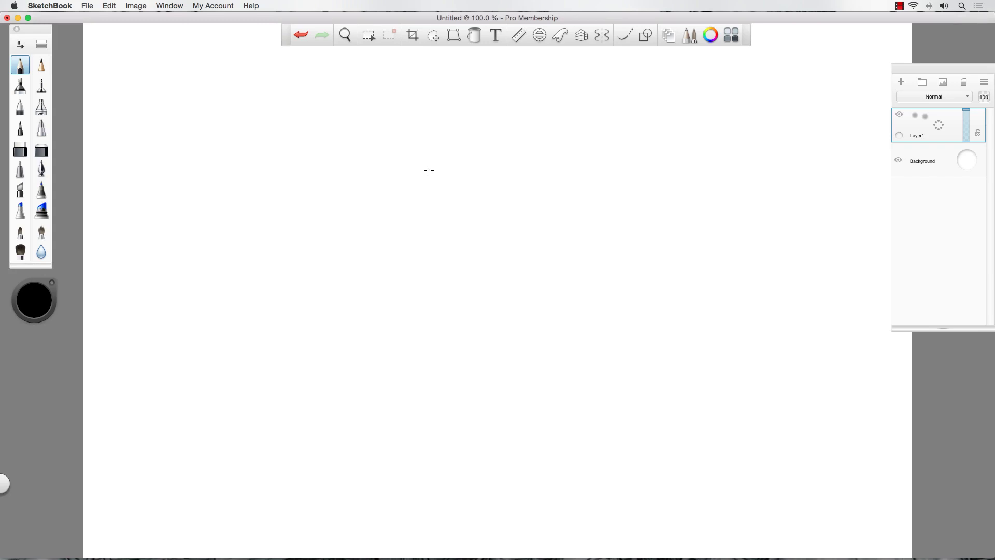
key("space")
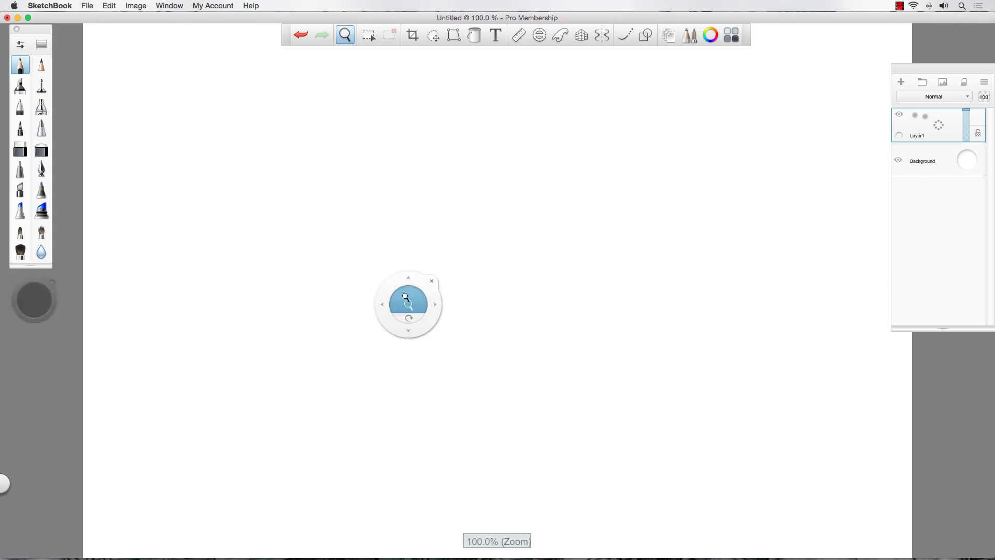
left_click_drag(399, 304, 395, 295)
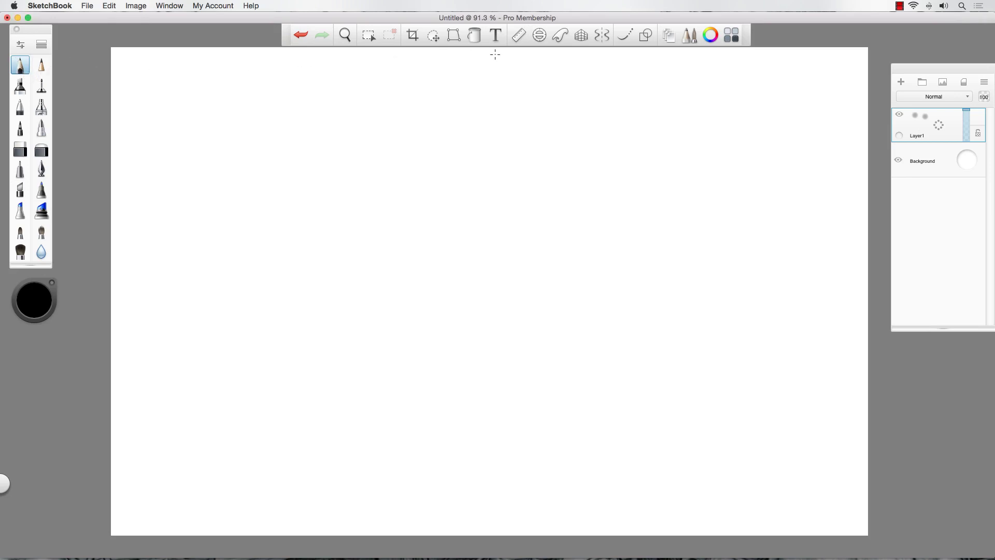
Step: Turn on the two-point perspective guide and raise both vanishing points so the horizon slopes gently up to the right
left_click(578, 40)
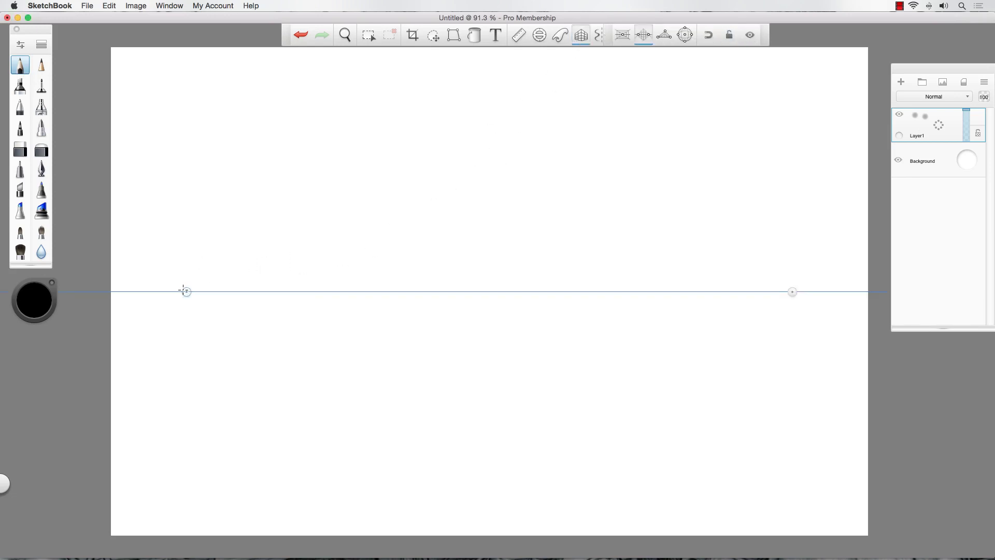
left_click_drag(185, 291, 195, 218)
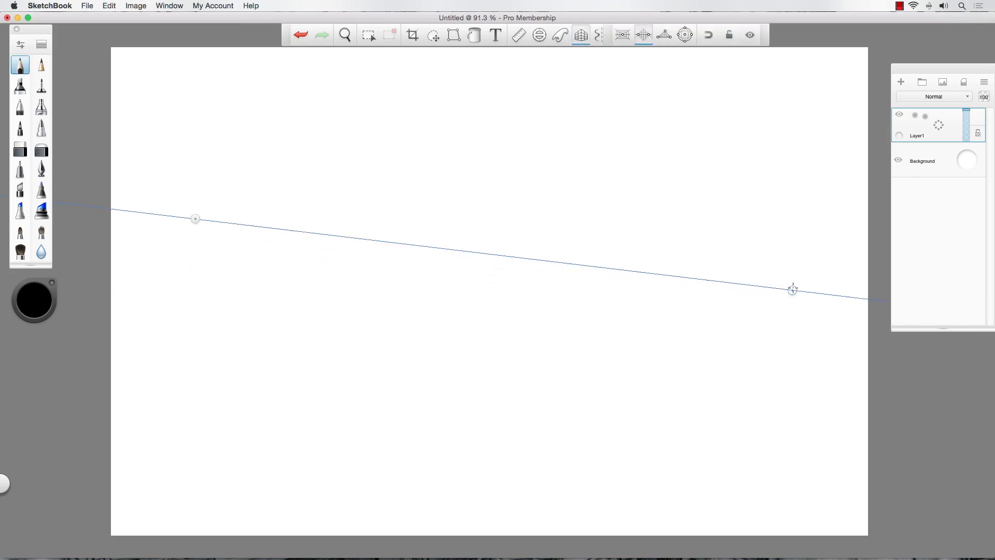
left_click_drag(792, 289, 796, 193)
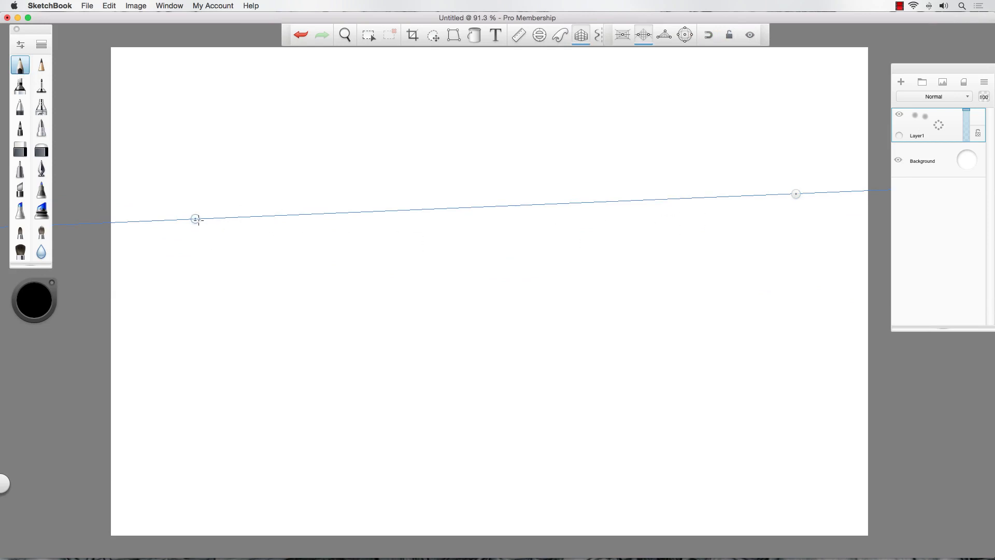
left_click_drag(197, 219, 188, 212)
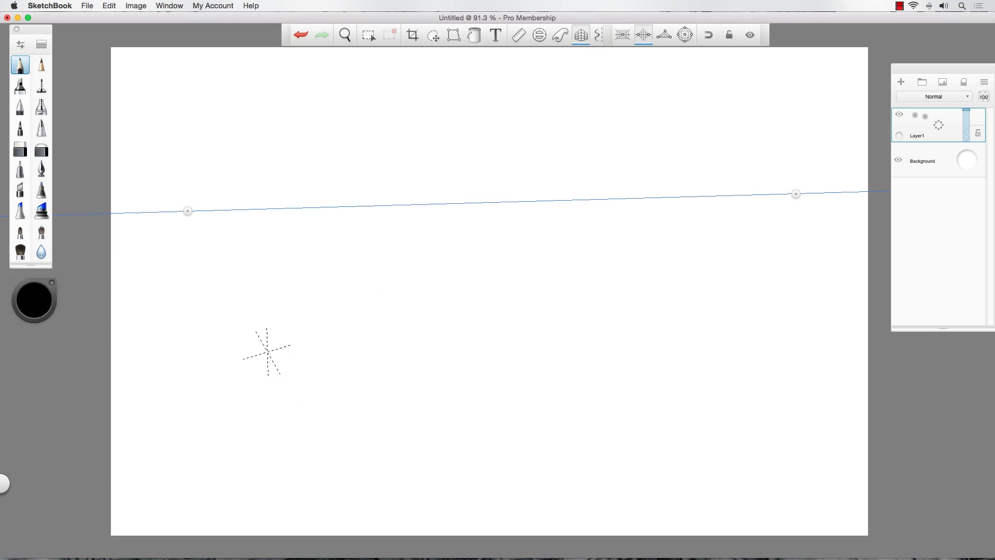
left_click_drag(188, 211, 178, 203)
left_click_drag(796, 193, 809, 168)
Step: Sketch the four edges of a box's top face with perspective-guided pencil lines below the horizon, undoing misplaced strokes
mouse_move(248, 297)
left_mouse_down()
mouse_move(370, 457)
mouse_move(282, 304)
mouse_move(528, 240)
mouse_move(537, 392)
left_mouse_up()
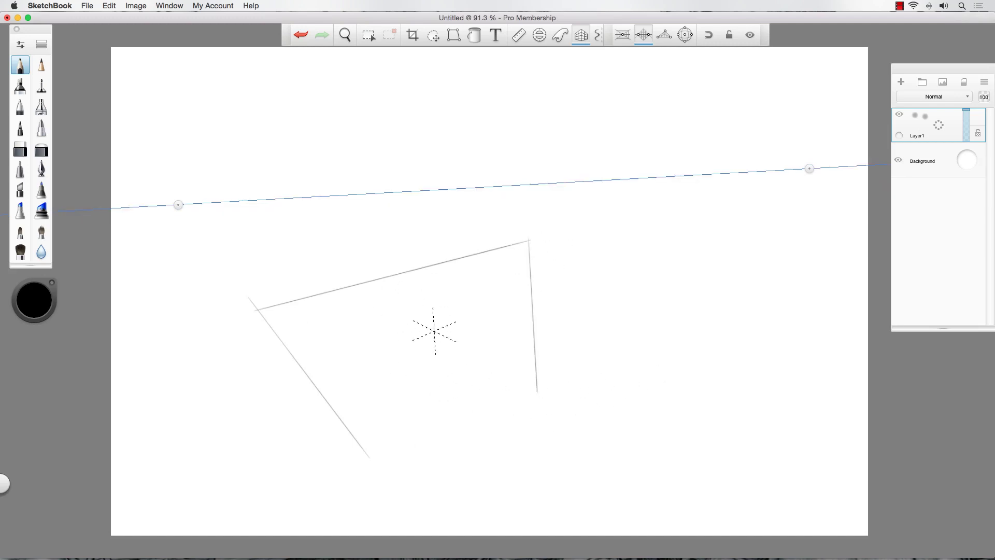
key("super+z")
mouse_move(589, 330)
left_mouse_down()
mouse_move(657, 351)
mouse_move(468, 292)
left_mouse_up()
key("super+z")
left_click_drag(670, 288, 472, 255)
left_click_drag(350, 447, 681, 248)
left_click_drag(359, 444, 243, 291)
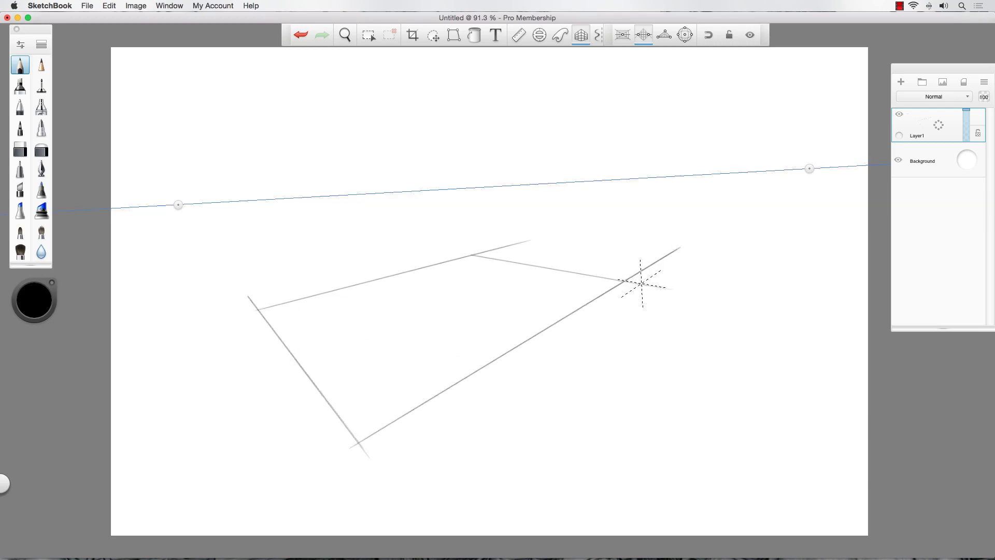
left_click_drag(642, 273, 460, 252)
Step: Add three vertical edges below the top face's corners and the converging lower edges of the box sides
left_click_drag(359, 444, 364, 526)
left_click_drag(260, 310, 267, 426)
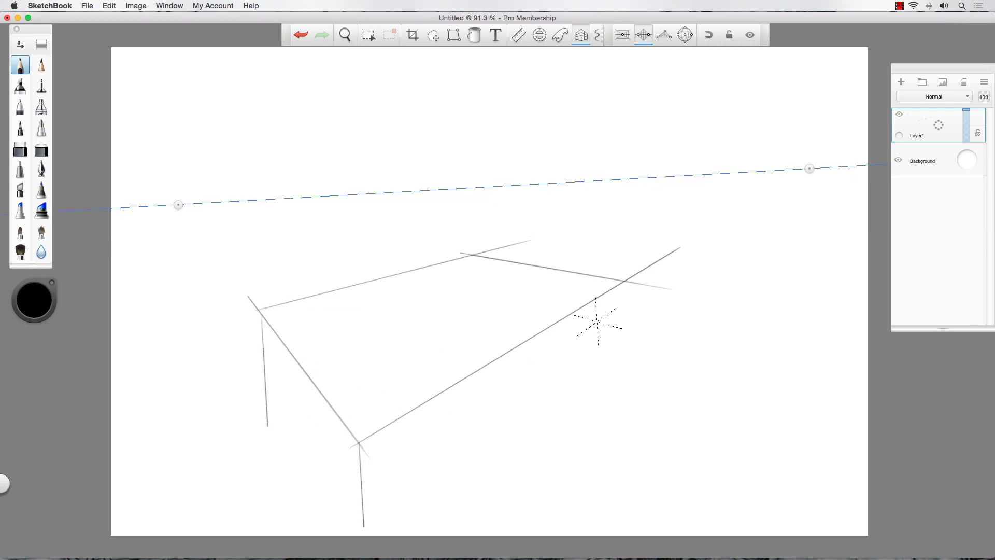
left_click_drag(623, 285, 632, 420)
left_click_drag(383, 529, 591, 355)
key("super+z")
left_click_drag(658, 381, 549, 534)
left_click_drag(254, 387, 313, 531)
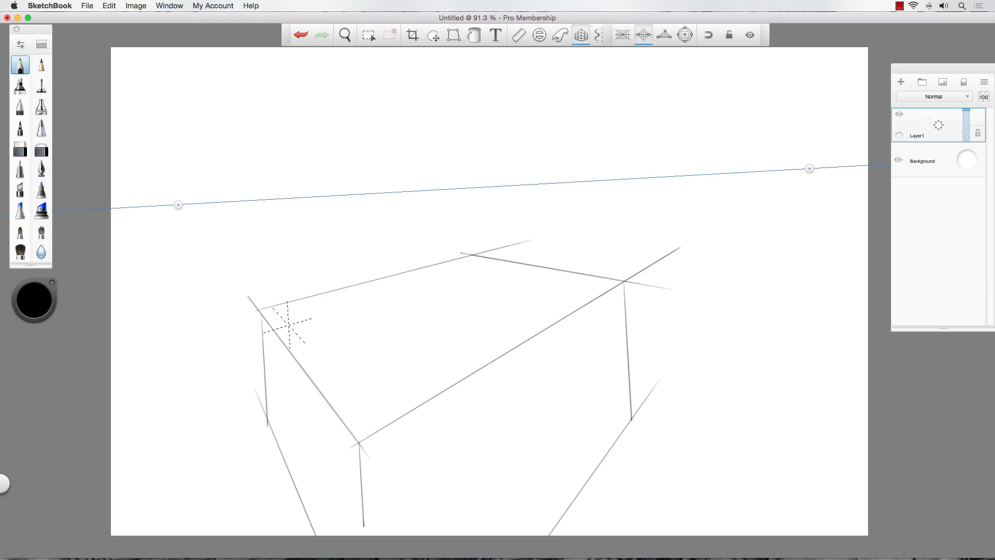
Step: Draw an inset border of perspective lines inside the box's top face
left_click_drag(286, 318, 359, 392)
left_click_drag(287, 318, 444, 273)
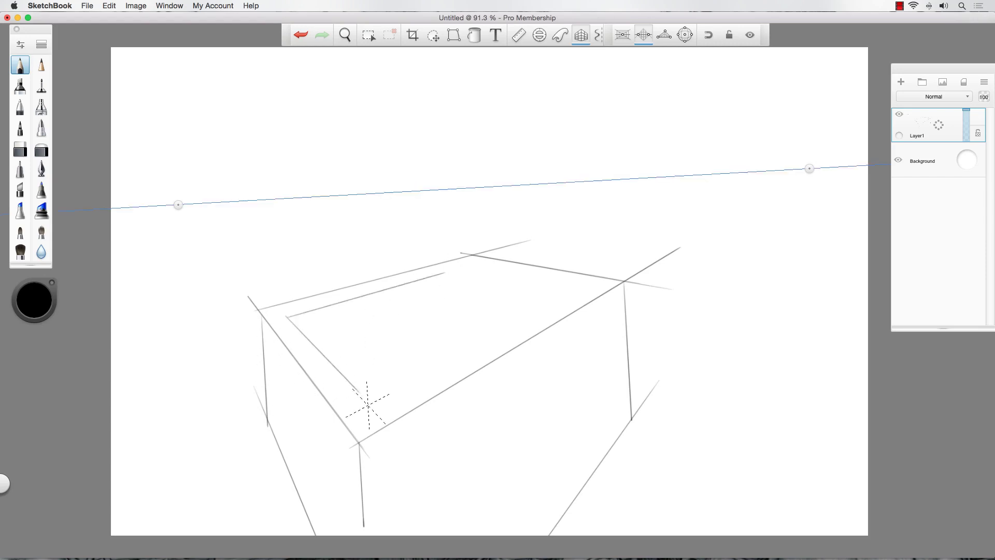
mouse_move(369, 405)
left_mouse_down()
mouse_move(562, 301)
mouse_move(441, 259)
left_mouse_up()
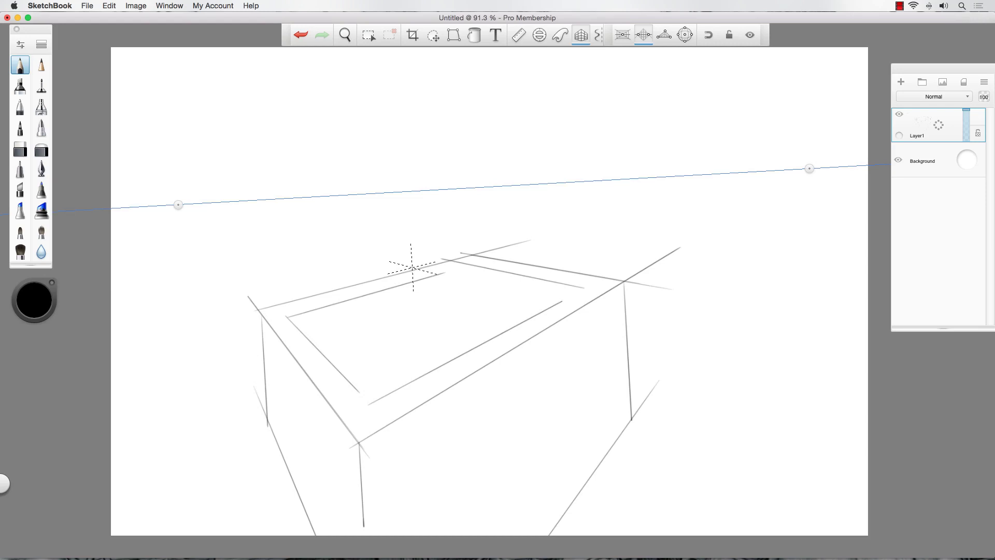
Step: Undo every line of the perspective box sketch until the canvas is blank
key("super+z")
key("super+z")
key("super+z")
key("super+z")
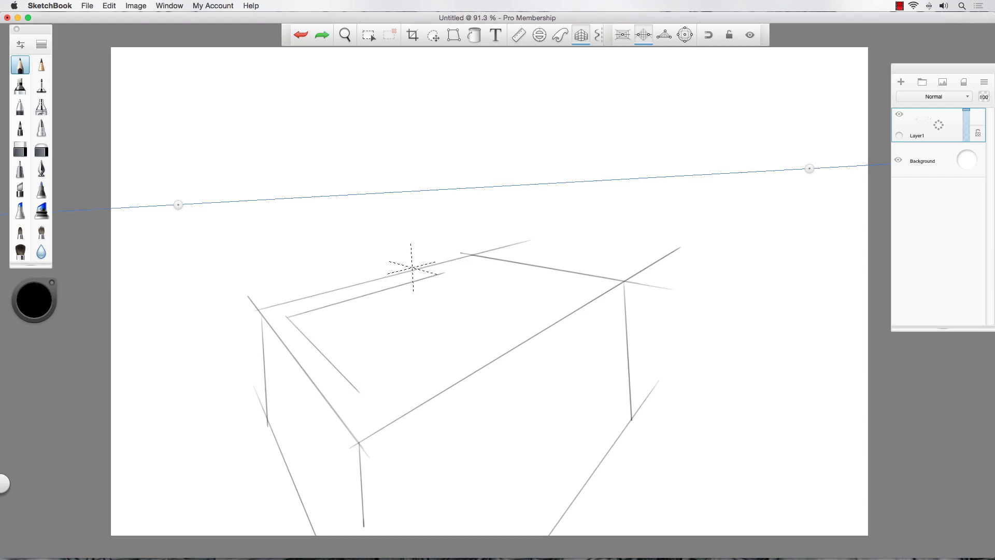
key("super+z")
key("super+z")
key("super+z")
key("super+z")
key("super+z")
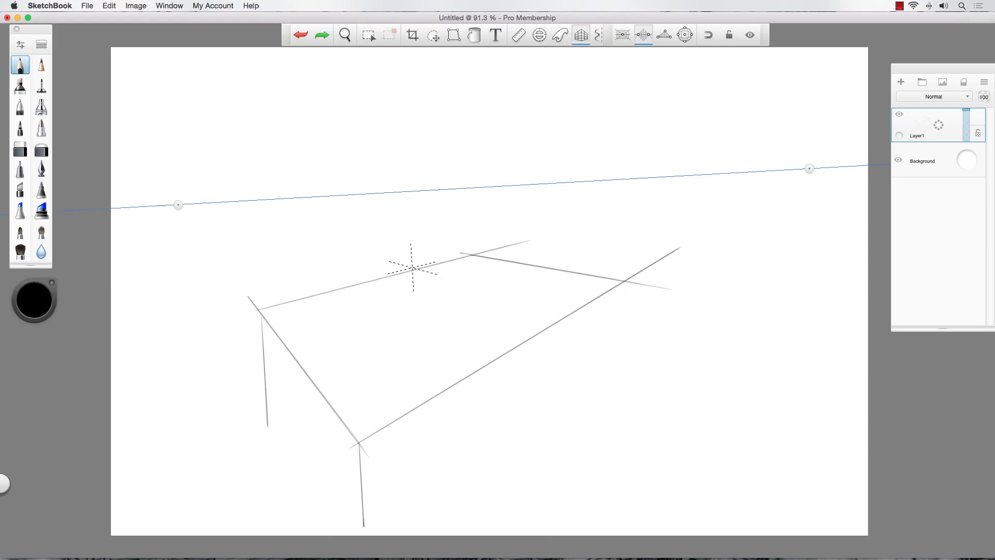
key("super+z")
key("super+z")
key("super+z")
key("super+z")
key("super+z")
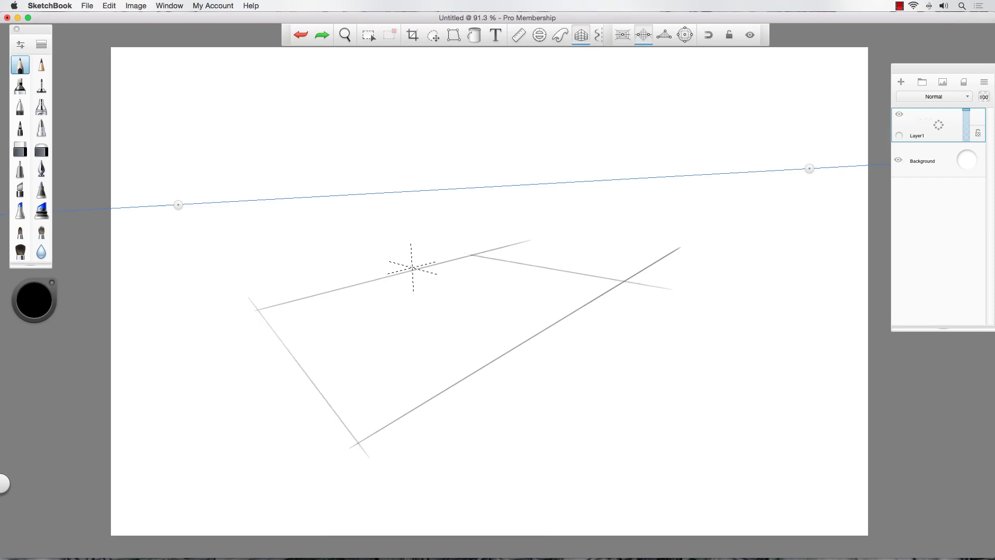
key("super+z")
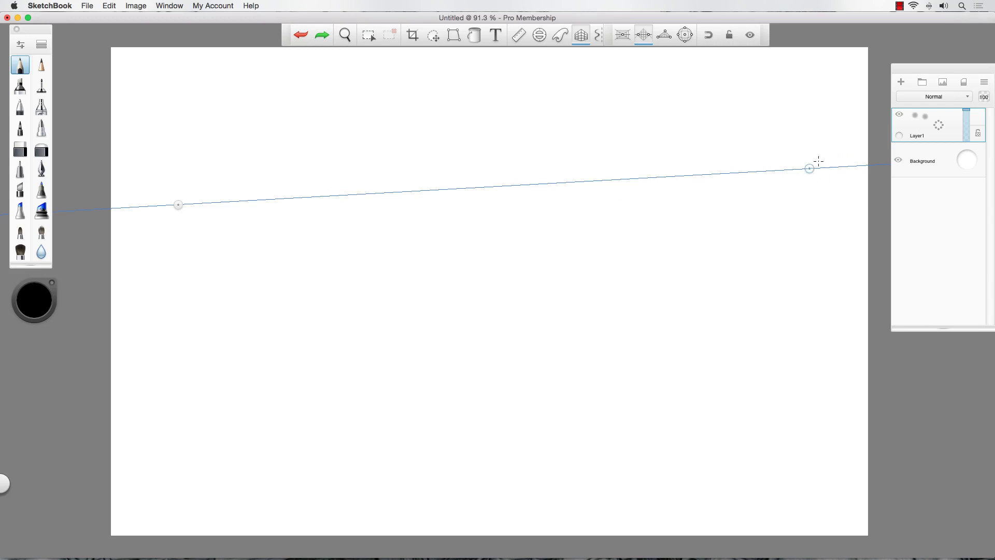
Step: Try tilting the horizon steeply down to the right by lowering its right vanishing point
left_click_drag(818, 162, 823, 371)
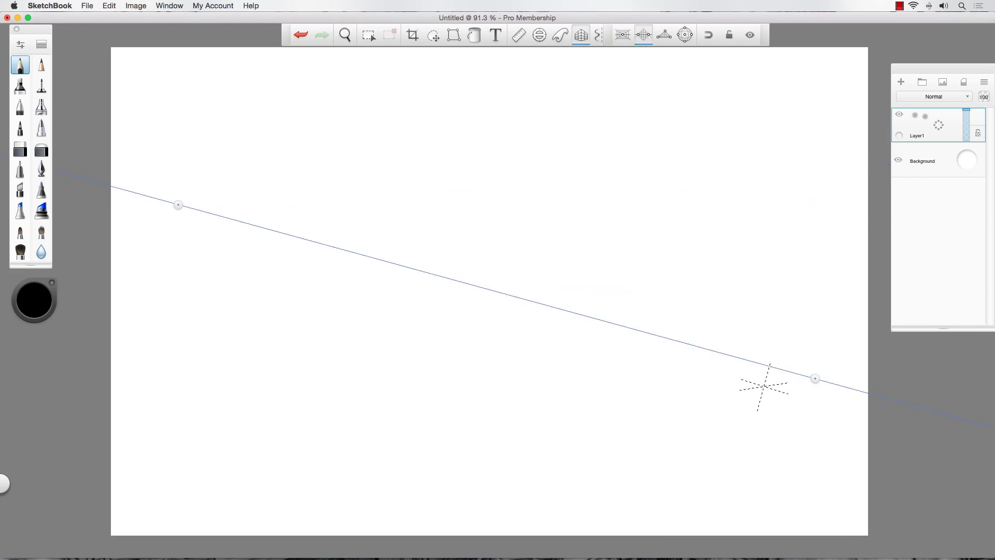
key("super+z")
left_click_drag(811, 169, 813, 315)
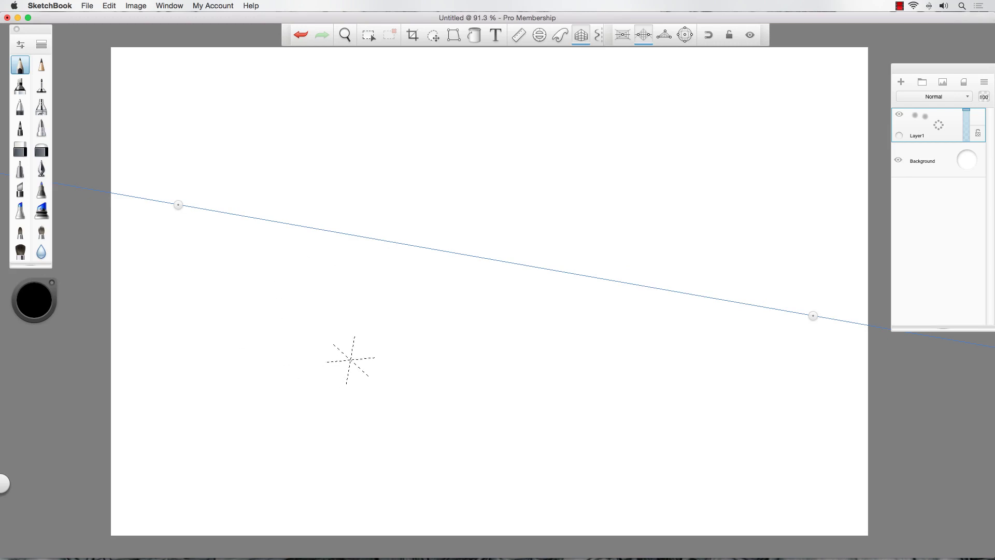
Step: Raise the right vanishing point above the left one and adjust both so the horizon slopes up to the right
left_click_drag(812, 315, 822, 152)
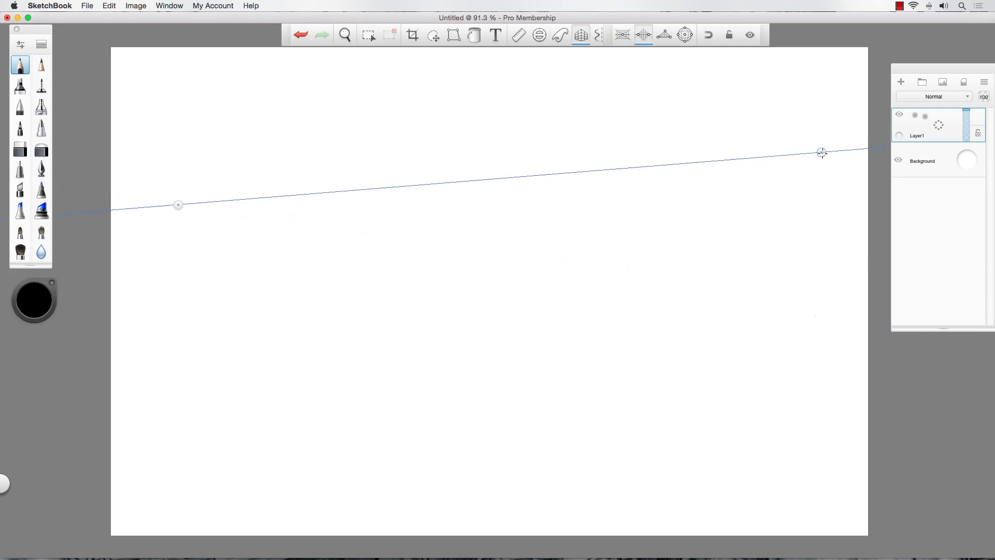
left_click_drag(175, 205, 172, 212)
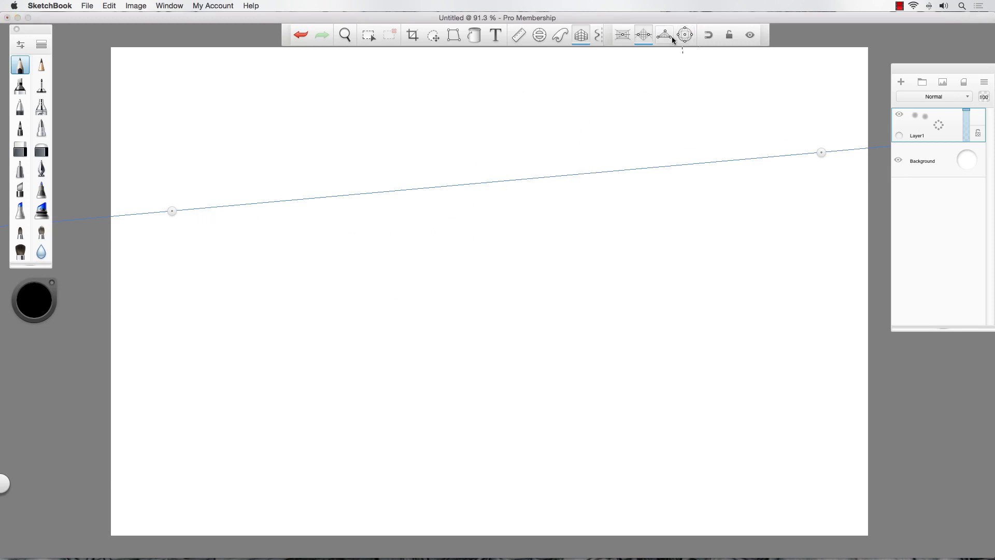
left_click_drag(822, 153, 778, 147)
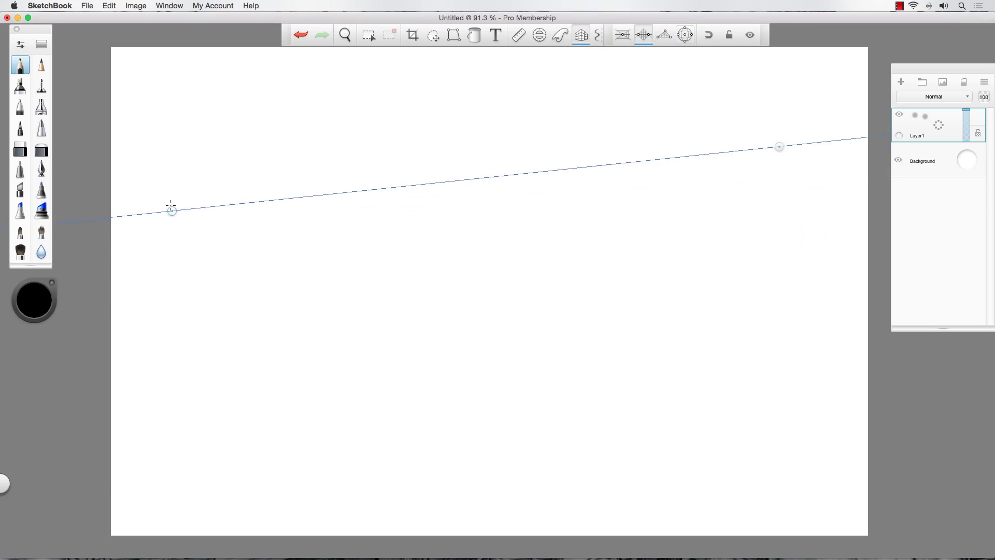
Step: Raise the left vanishing point and lower the right one so the horizon slopes slightly down to the right
left_click_drag(172, 211, 163, 183)
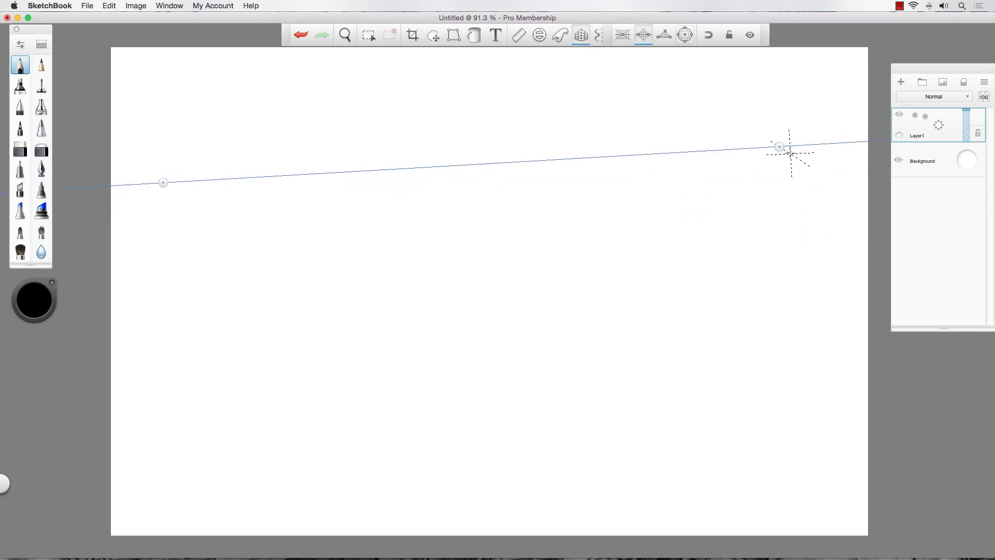
left_click_drag(780, 154, 795, 204)
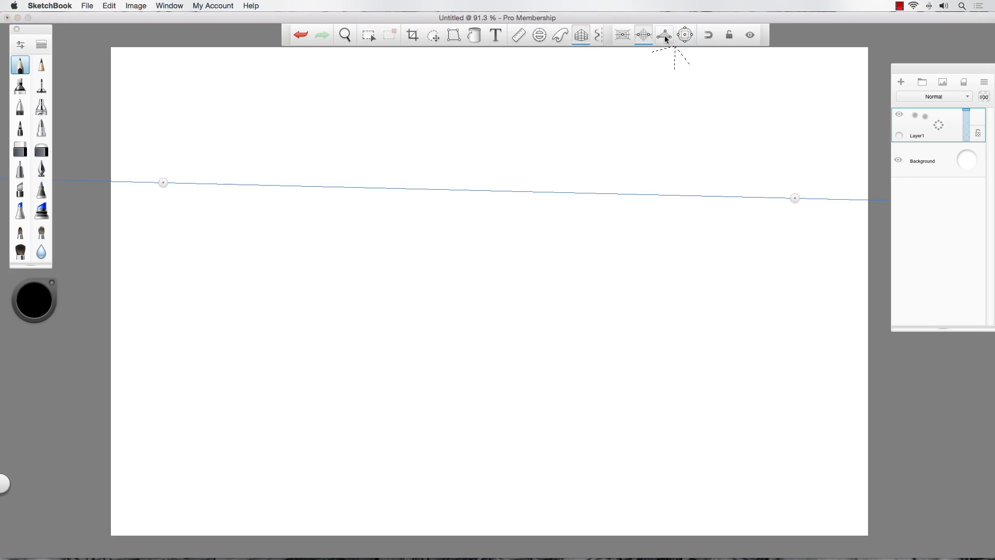
Step: Switch to the fisheye perspective guide and draw several curved strokes along its circle, including one arching between the two side points
left_click(684, 35)
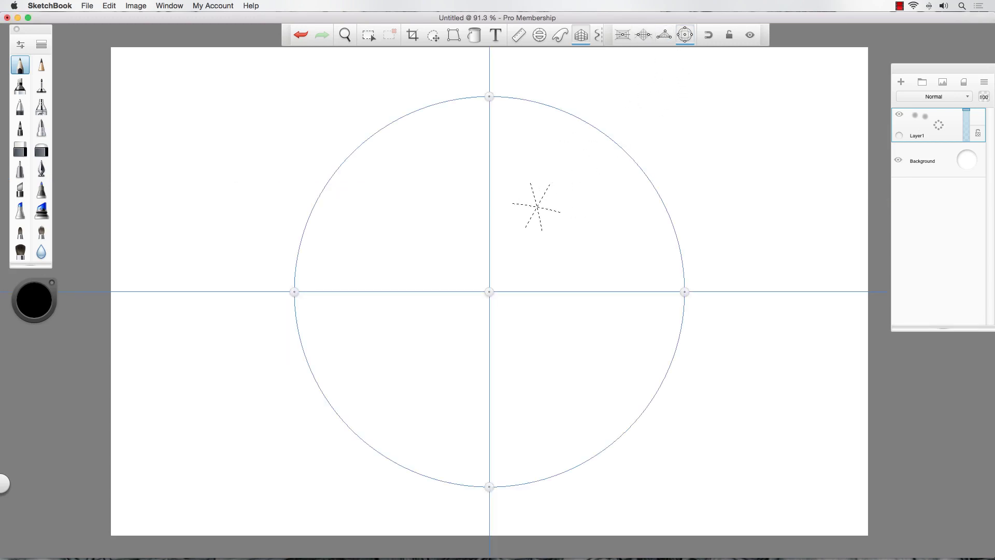
mouse_move(299, 283)
left_mouse_down()
mouse_move(489, 171)
mouse_move(684, 290)
left_mouse_up()
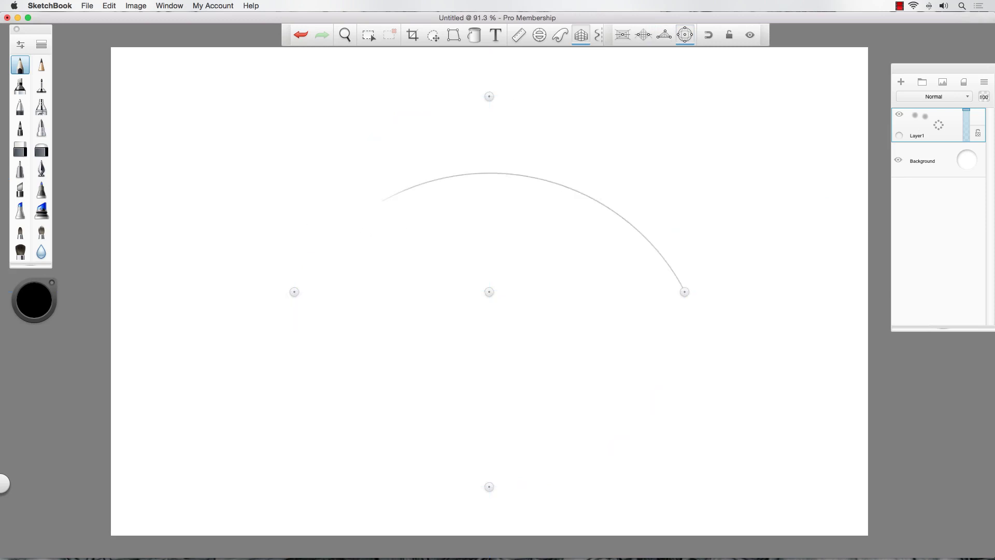
mouse_move(310, 243)
left_mouse_down()
mouse_move(319, 221)
mouse_move(486, 97)
left_mouse_up()
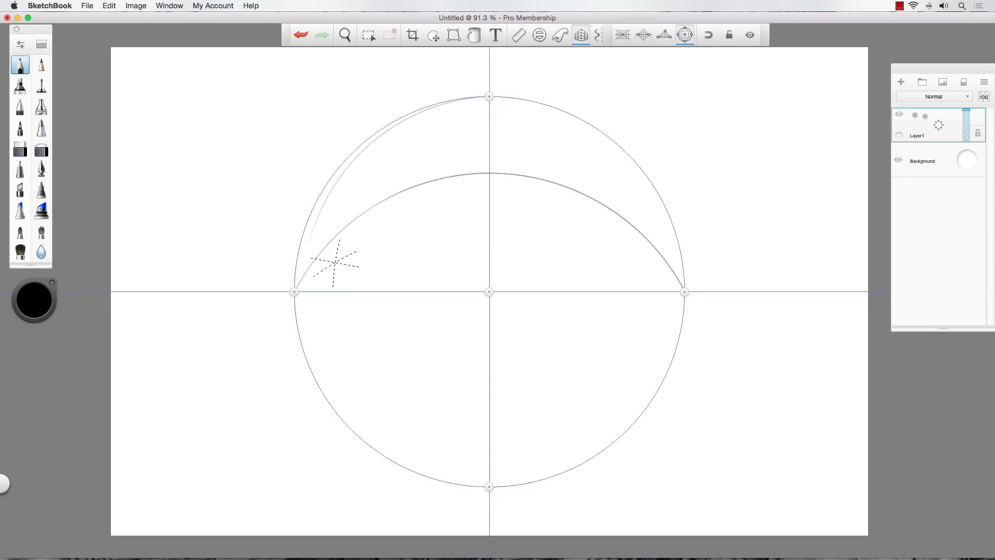
left_click_drag(299, 311, 488, 486)
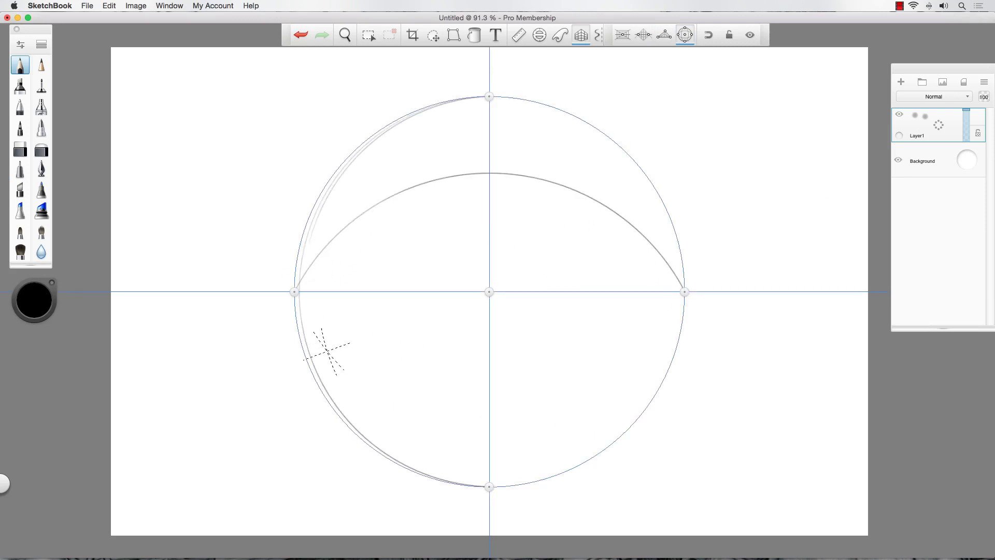
left_click_drag(329, 353, 487, 485)
left_click_drag(661, 327, 489, 486)
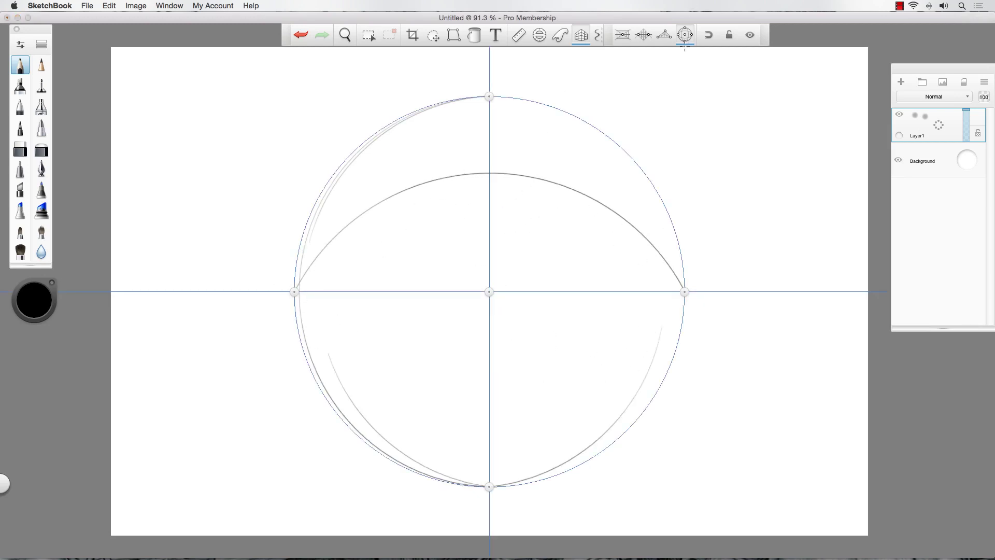
Step: Turn off the perspective guide and clear the curved strokes from the canvas
key("Escape")
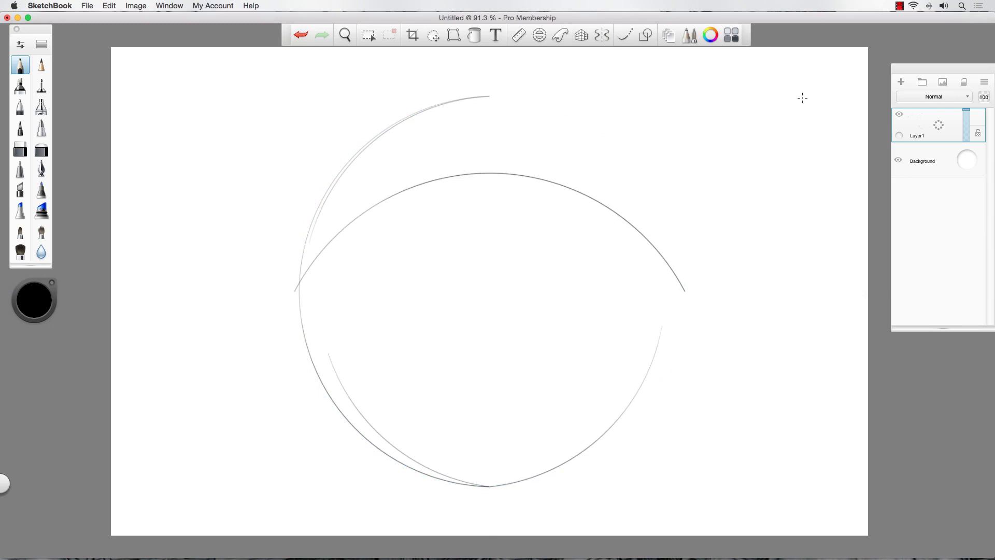
key("super+BackSpace")
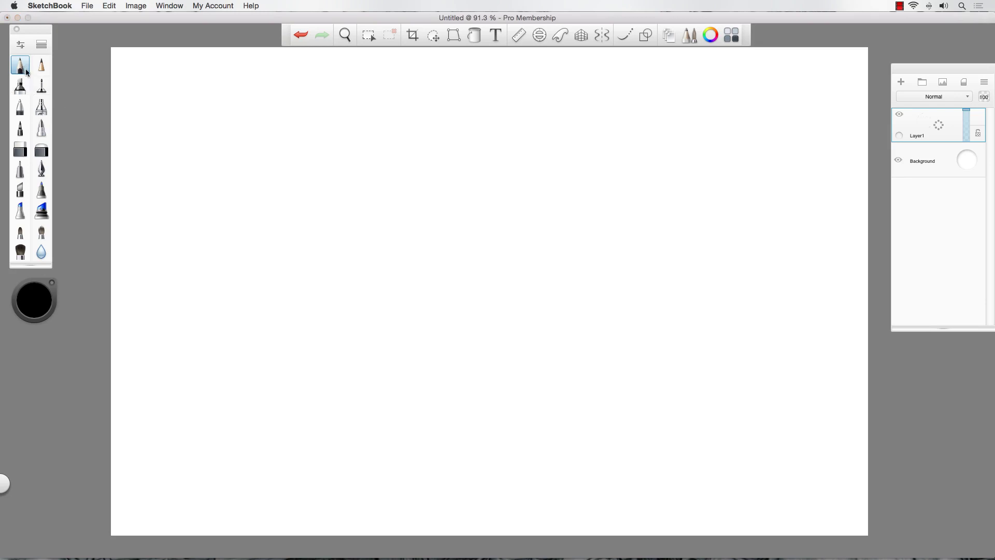
Step: Sketch a tilted head oval with a curved vertical centre line and a curved eye line across it
mouse_move(372, 227)
left_mouse_down()
mouse_move(426, 326)
mouse_move(369, 297)
mouse_move(388, 316)
mouse_move(406, 176)
mouse_move(358, 279)
mouse_move(442, 295)
mouse_move(449, 280)
mouse_move(365, 270)
left_mouse_up()
left_click_drag(383, 177, 414, 317)
left_click_drag(358, 245, 455, 224)
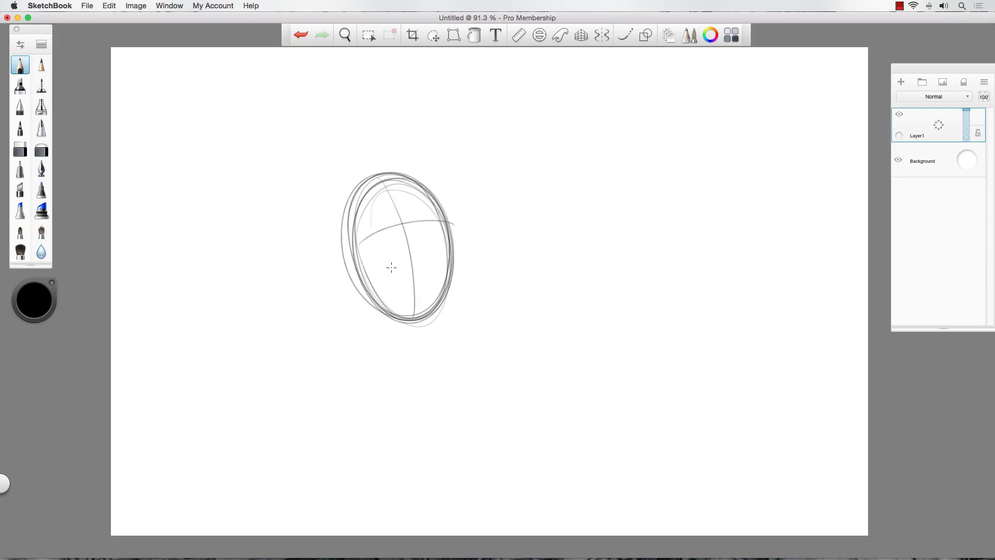
Step: Sketch placement lines for the nose and mouth, add both ears, and reinforce the skull and jaw outline
mouse_move(395, 260)
left_mouse_down()
mouse_move(460, 233)
mouse_move(453, 261)
left_mouse_up()
mouse_move(350, 248)
left_mouse_down()
mouse_move(338, 266)
mouse_move(362, 270)
left_mouse_up()
mouse_move(348, 230)
left_mouse_down()
mouse_move(369, 178)
mouse_move(393, 172)
mouse_move(439, 200)
left_mouse_up()
mouse_move(363, 284)
left_mouse_down()
mouse_move(420, 317)
mouse_move(452, 266)
left_mouse_up()
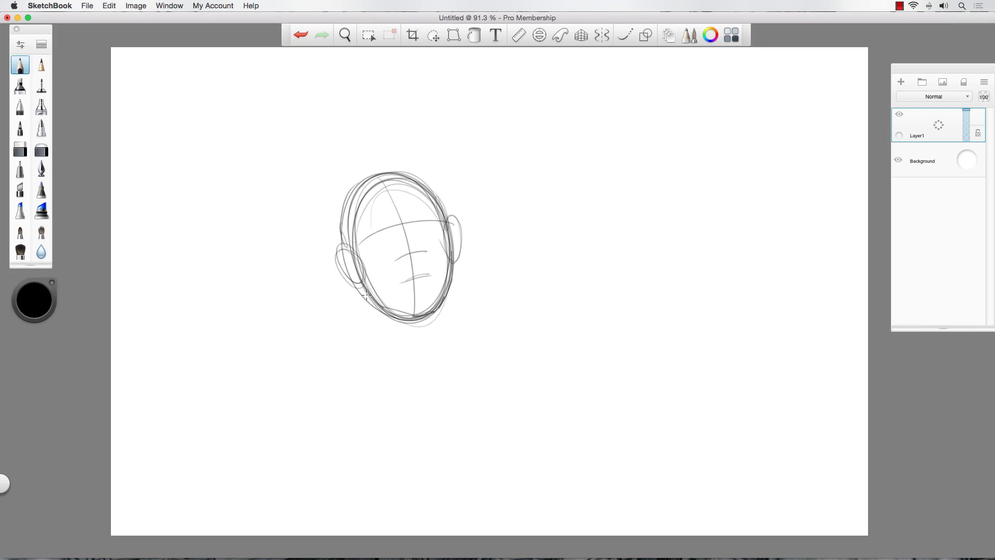
Step: Sketch the neck below the head with sloping shoulder lines and a V-shaped collar
left_click_drag(378, 305, 385, 341)
left_click_drag(429, 307, 429, 340)
mouse_move(380, 310)
left_mouse_down()
mouse_move(379, 339)
mouse_move(418, 356)
mouse_move(356, 340)
left_mouse_up()
left_click_drag(441, 326, 472, 337)
mouse_move(471, 338)
left_mouse_down()
mouse_move(432, 358)
mouse_move(332, 347)
mouse_move(379, 325)
mouse_move(484, 338)
mouse_move(409, 366)
left_mouse_up()
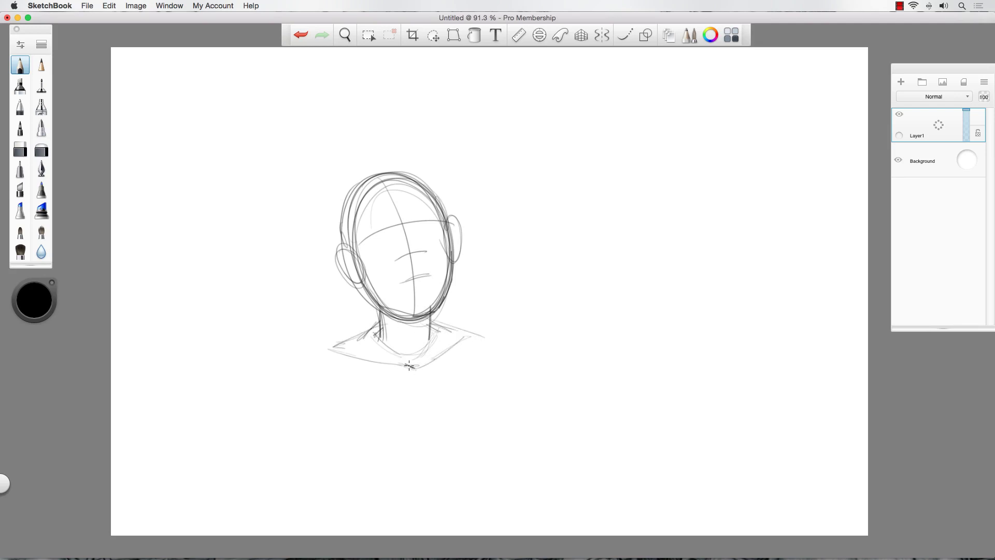
Step: Extend both shoulders outward, darken the collar lines, and draw a short chest line beneath the collar's point
mouse_move(356, 341)
left_mouse_down()
mouse_move(311, 342)
mouse_move(335, 339)
left_mouse_up()
mouse_move(455, 330)
left_mouse_down()
mouse_move(485, 335)
mouse_move(503, 352)
left_mouse_up()
mouse_move(401, 362)
left_mouse_down()
mouse_move(334, 343)
mouse_move(371, 332)
mouse_move(344, 346)
left_mouse_up()
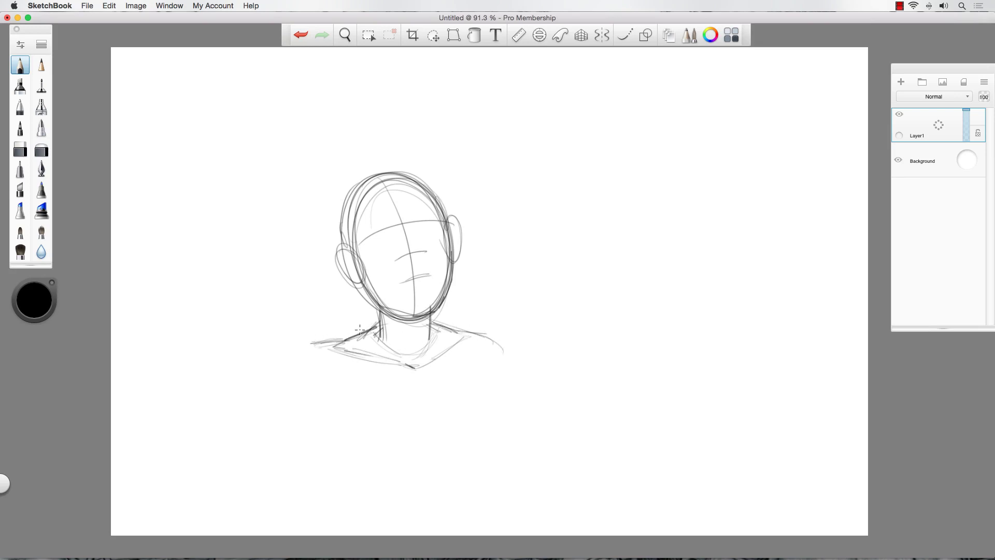
mouse_move(433, 323)
left_mouse_down()
mouse_move(459, 335)
mouse_move(447, 351)
mouse_move(367, 356)
mouse_move(346, 346)
left_mouse_up()
mouse_move(411, 369)
left_mouse_down()
mouse_move(364, 356)
mouse_move(422, 409)
left_mouse_up()
Step: Rough in the nose and lips on the face, then define the chin and the side of the head
mouse_move(411, 221)
left_mouse_down()
mouse_move(411, 253)
mouse_move(410, 226)
mouse_move(418, 246)
mouse_move(405, 252)
left_mouse_up()
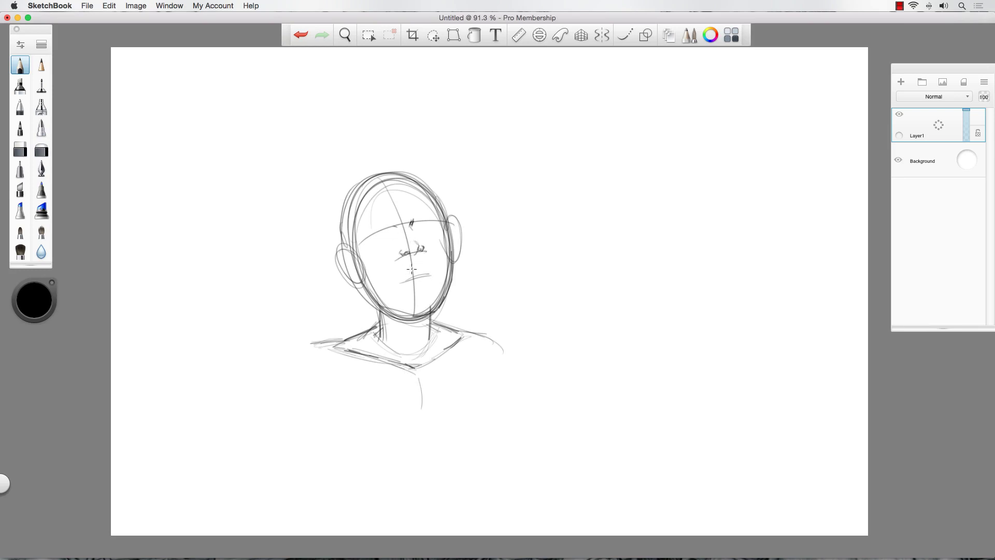
left_click_drag(421, 265, 397, 271)
mouse_move(407, 274)
left_mouse_down()
mouse_move(397, 273)
mouse_move(417, 281)
mouse_move(415, 300)
mouse_move(439, 293)
mouse_move(413, 302)
mouse_move(421, 296)
mouse_move(375, 294)
mouse_move(361, 281)
left_mouse_up()
mouse_move(441, 277)
left_mouse_down()
mouse_move(430, 294)
mouse_move(444, 279)
mouse_move(437, 202)
left_mouse_up()
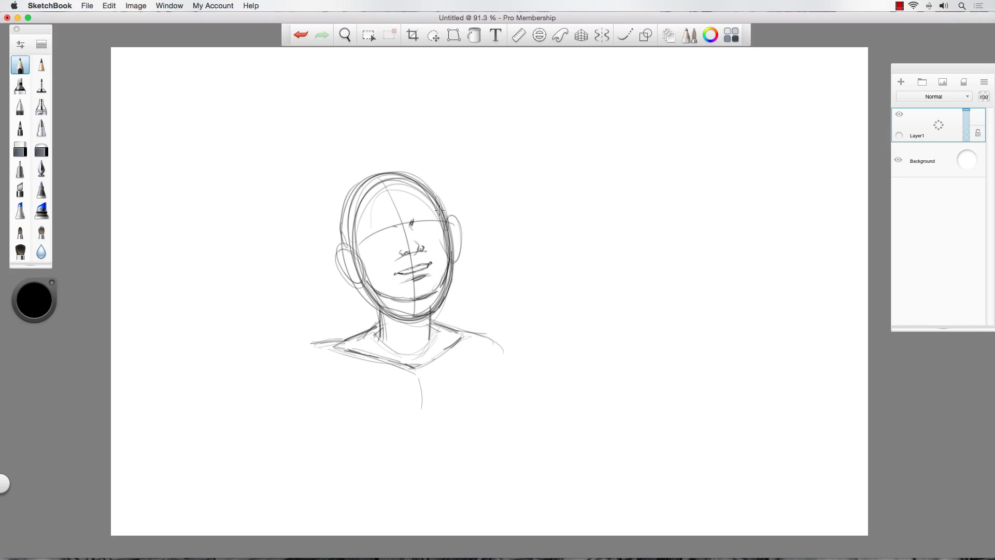
Step: Reinforce the outline of the head and jaw, and darken the neck and shoulder lines with extra strokes
left_click_drag(389, 176, 357, 194)
left_click_drag(347, 234, 378, 297)
mouse_move(445, 286)
left_mouse_down()
mouse_move(436, 326)
mouse_move(426, 326)
left_mouse_up()
mouse_move(381, 289)
left_mouse_down()
mouse_move(372, 324)
mouse_move(346, 329)
left_mouse_up()
mouse_move(424, 309)
left_mouse_down()
mouse_move(457, 332)
mouse_move(495, 332)
mouse_move(508, 365)
left_mouse_up()
left_click_drag(353, 340, 302, 344)
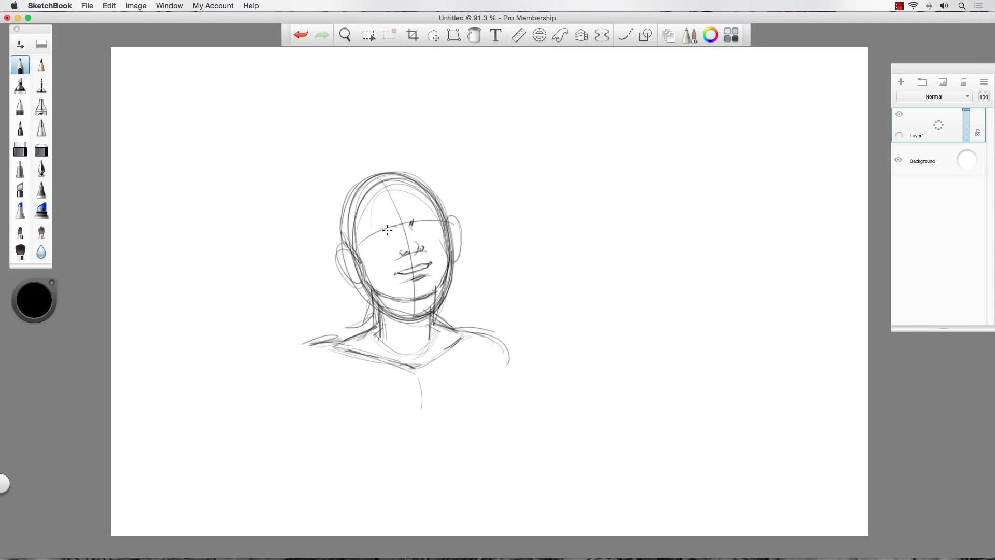
Step: Sketch the eyes, spiky hair along the top of the head, and details in the ears
left_click_drag(384, 232, 418, 219)
mouse_move(417, 229)
left_mouse_down()
mouse_move(435, 223)
mouse_move(380, 239)
mouse_move(343, 222)
mouse_move(338, 197)
mouse_move(362, 173)
mouse_move(392, 187)
mouse_move(431, 167)
mouse_move(439, 177)
mouse_move(426, 200)
left_mouse_up()
left_click_drag(340, 254, 359, 284)
mouse_move(445, 224)
left_mouse_down()
mouse_move(454, 220)
mouse_move(453, 247)
left_mouse_up()
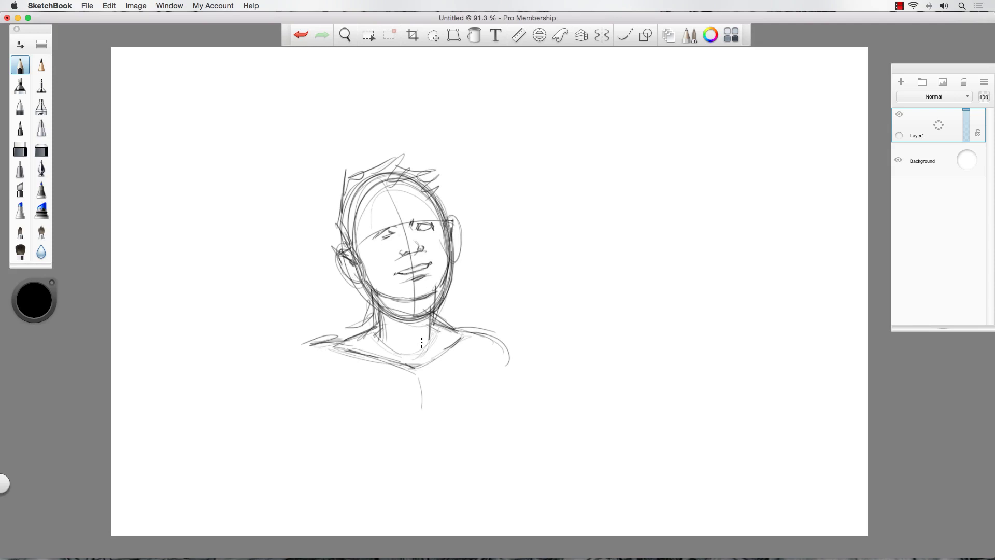
Step: Switch to the Hard Pencil and try strokes beside and on the head, undoing each test
left_click(42, 65)
left_click(41, 44)
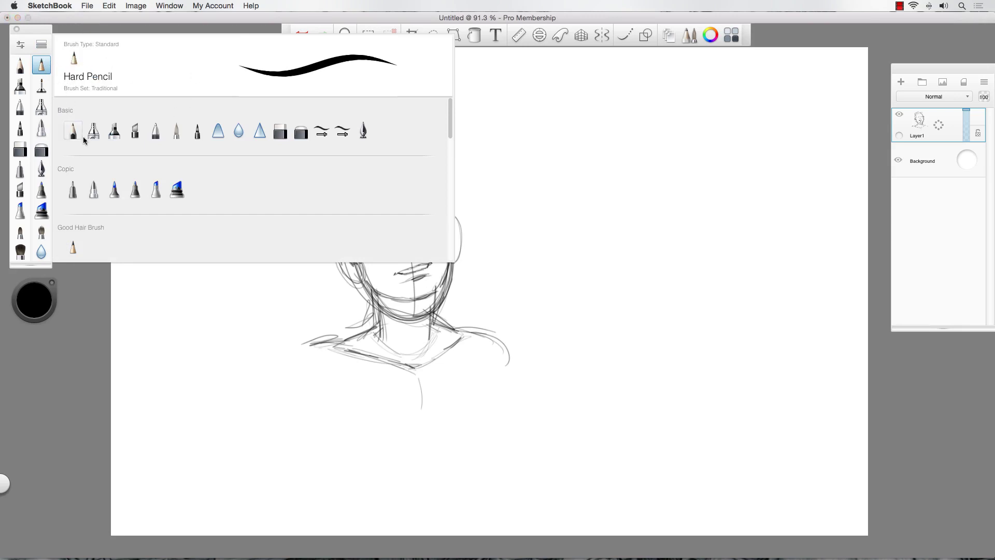
left_click(86, 283)
left_click_drag(252, 281, 186, 304)
key("super+z")
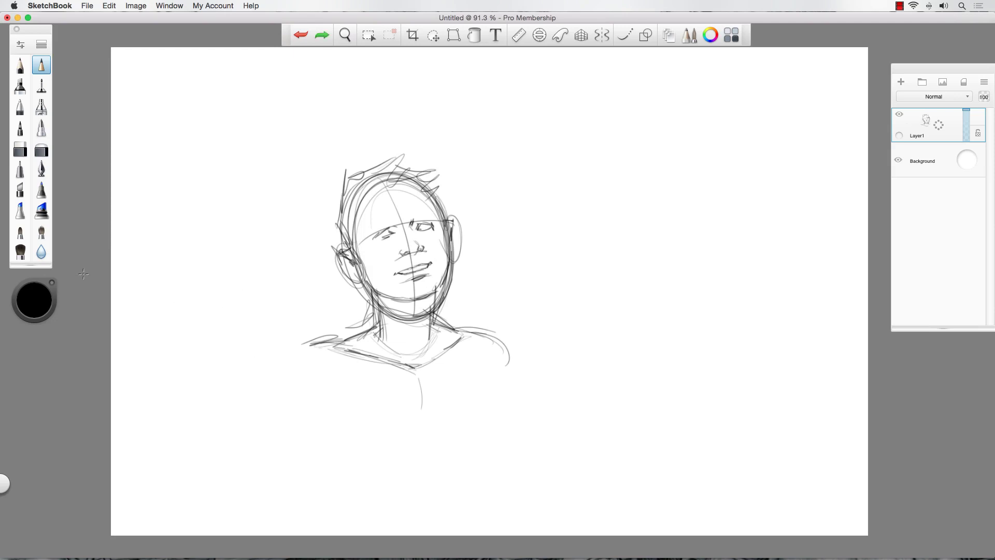
key("space")
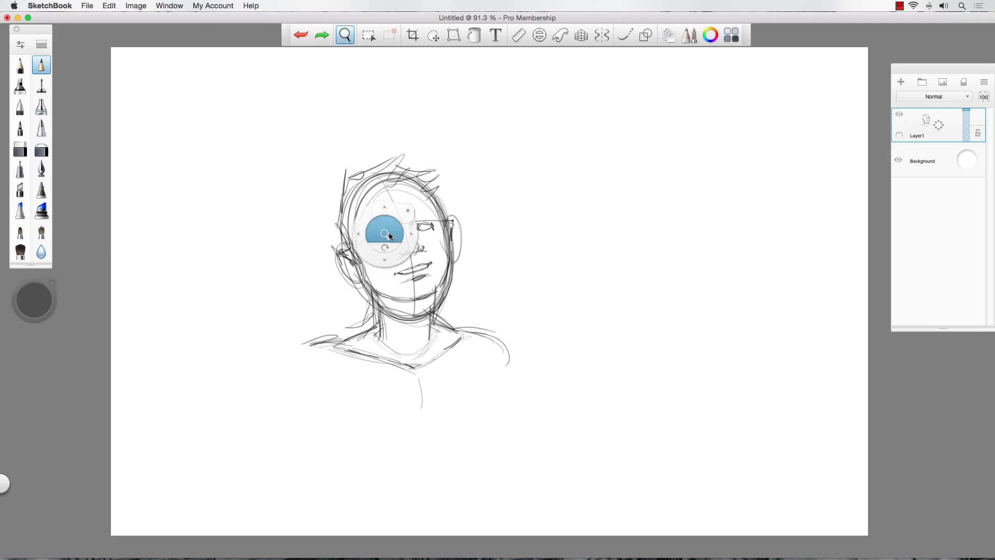
left_click_drag(388, 232, 392, 129)
left_click_drag(445, 183, 468, 222)
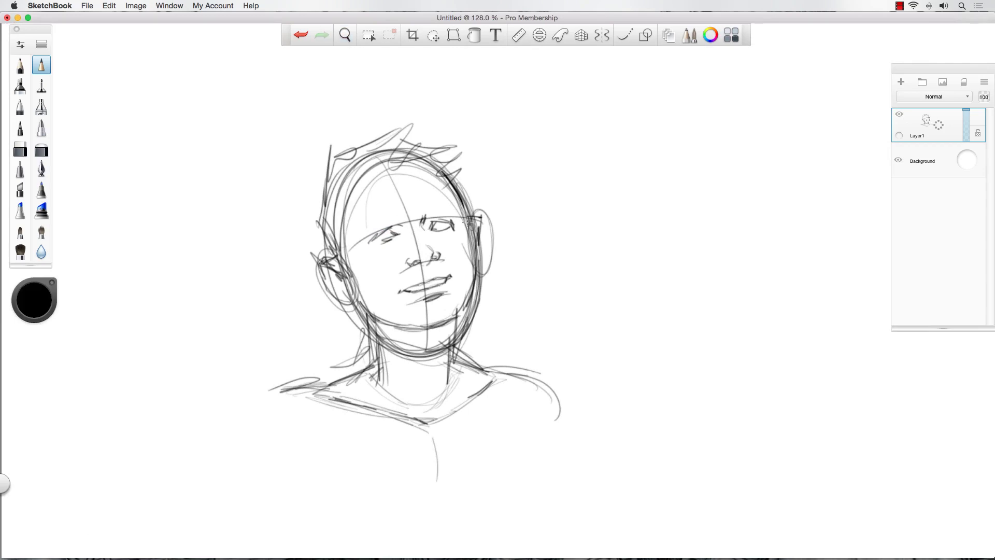
key("super+z")
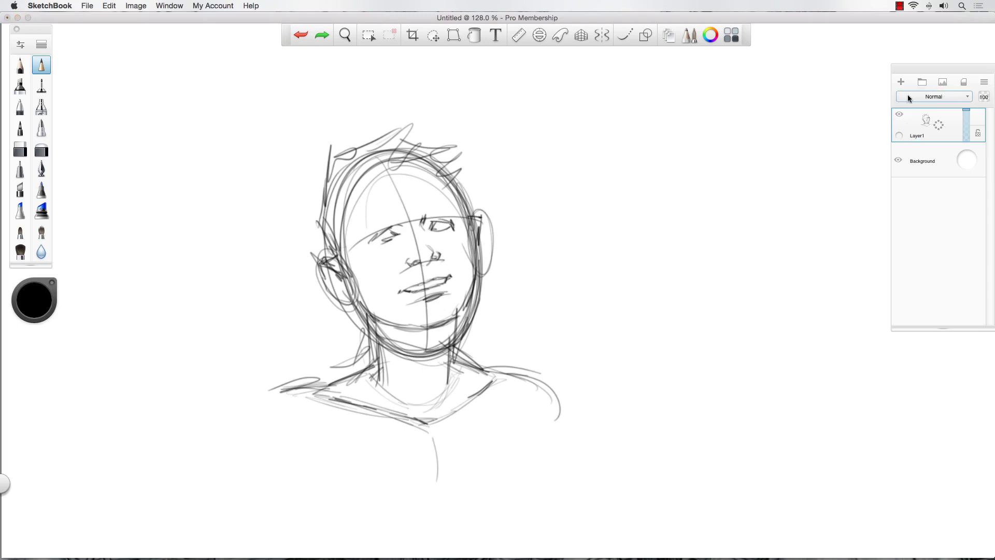
Step: Lock the transparency of Layer1 and set the Hard Pencil's colour to a light grey-blue
left_click(978, 135)
left_click(42, 85)
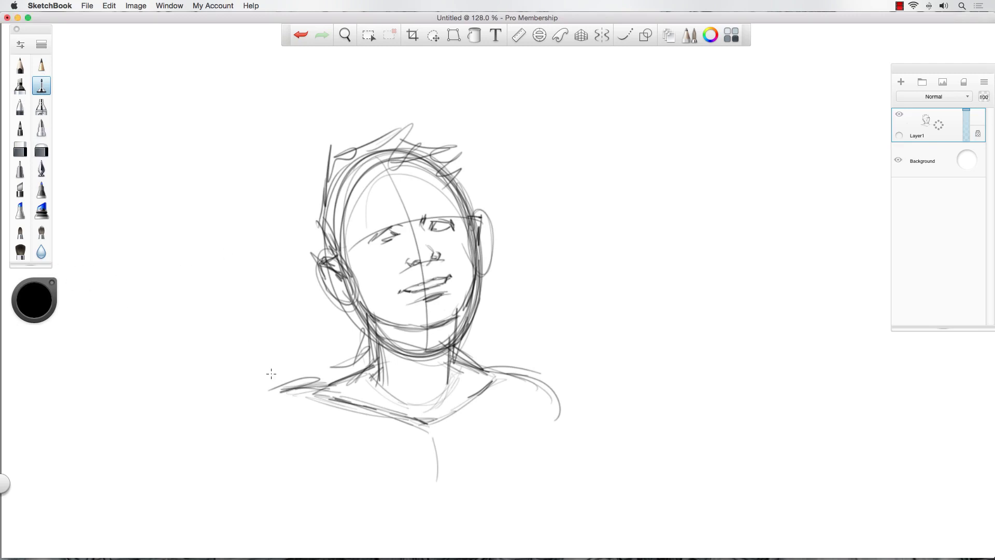
key("b")
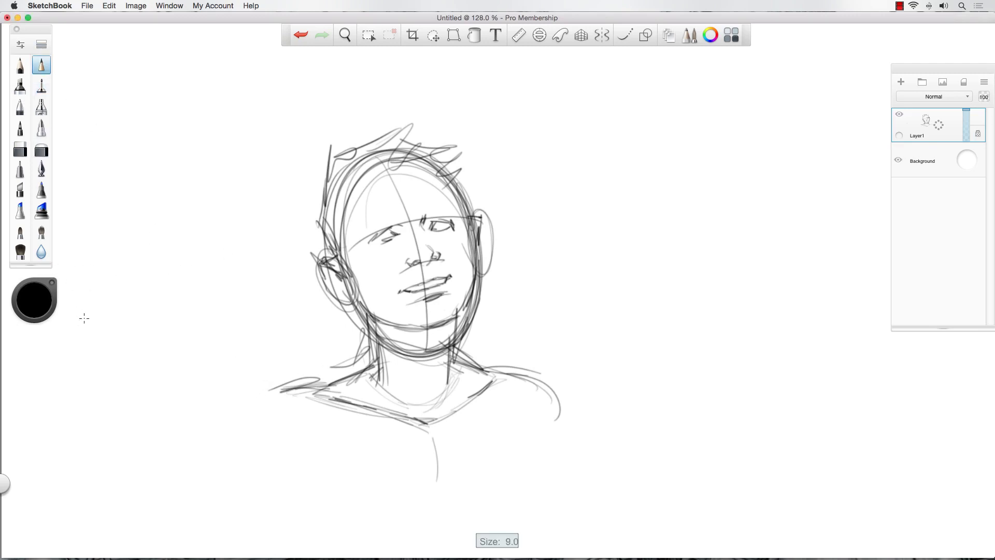
left_click(34, 300)
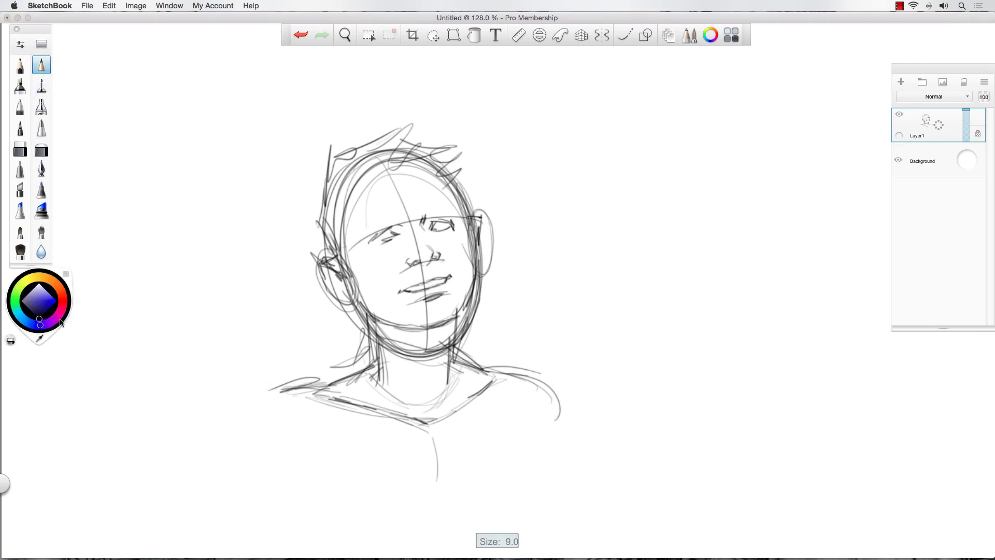
left_click(23, 320)
Step: Recolour all of the portrait's sketch lines light grey-blue by painting over them with the Hard Pencil at size 20
left_click_drag(321, 228, 410, 357)
left_click_drag(324, 197, 360, 220)
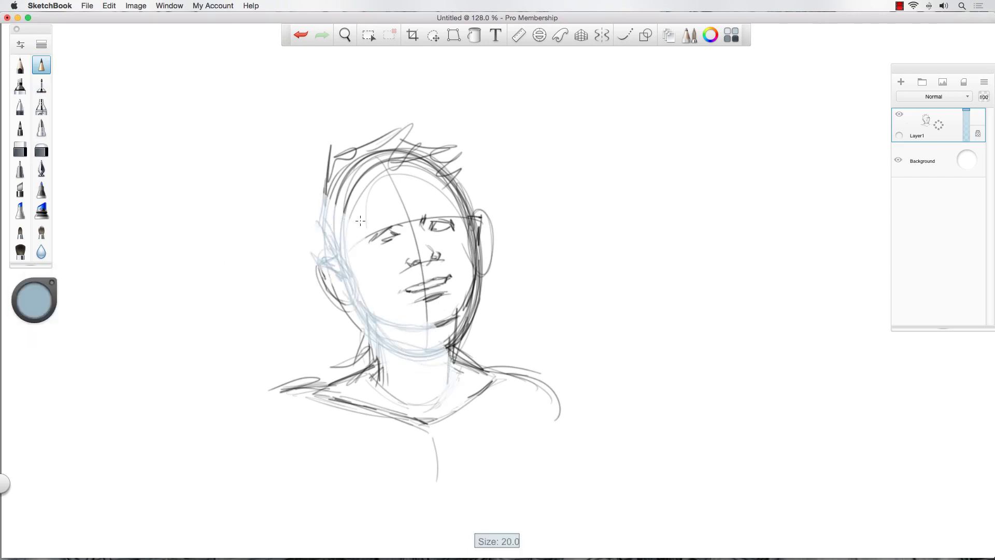
left_click_drag(336, 156, 456, 362)
left_click_drag(383, 135, 482, 301)
left_click_drag(518, 373, 558, 409)
left_click_drag(435, 410, 461, 423)
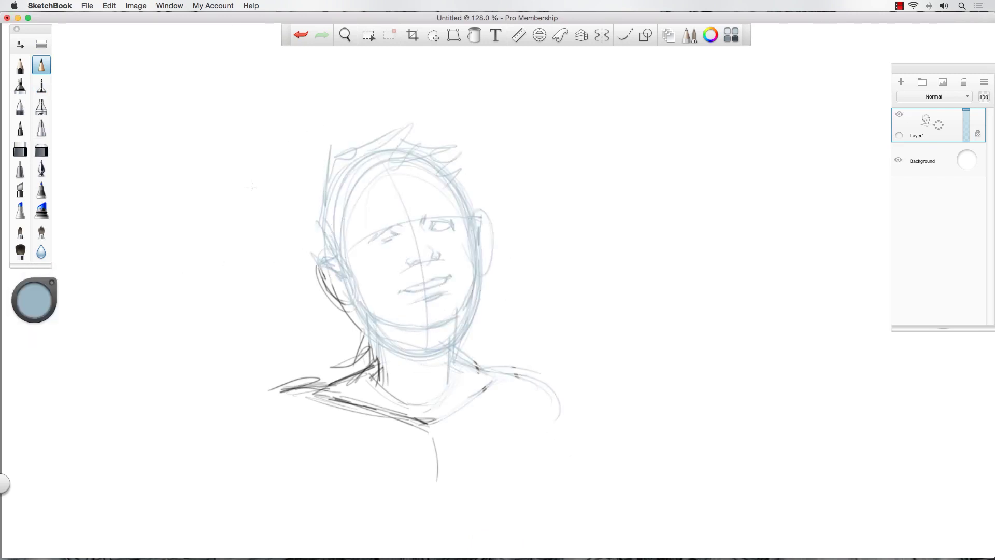
left_click_drag(319, 275, 427, 423)
mouse_move(373, 363)
left_mouse_down()
mouse_move(282, 391)
mouse_move(329, 377)
left_mouse_up()
left_click_drag(316, 270, 337, 298)
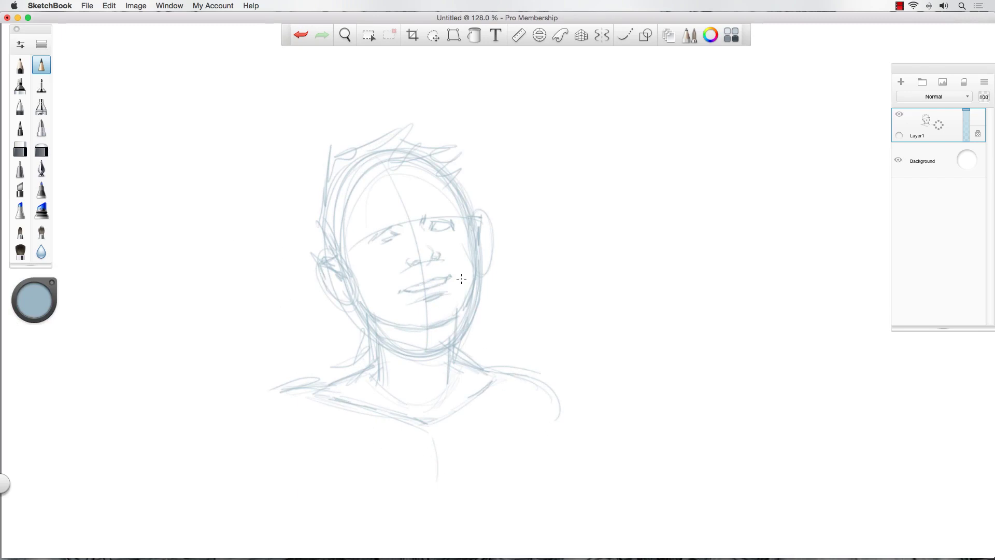
Step: Add a new layer above the blue sketch and set the drawing colour to black
left_click(955, 99)
left_click(901, 83)
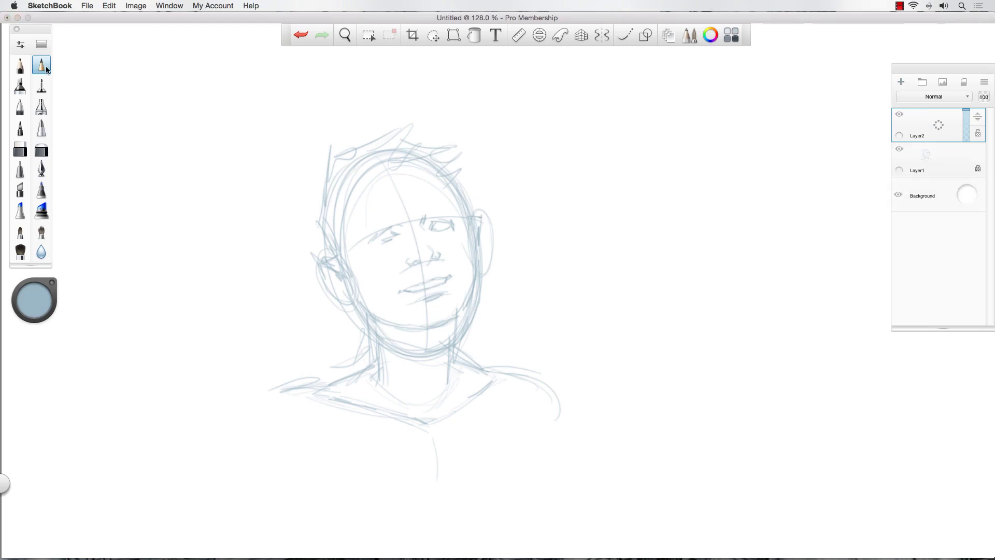
left_click(38, 299)
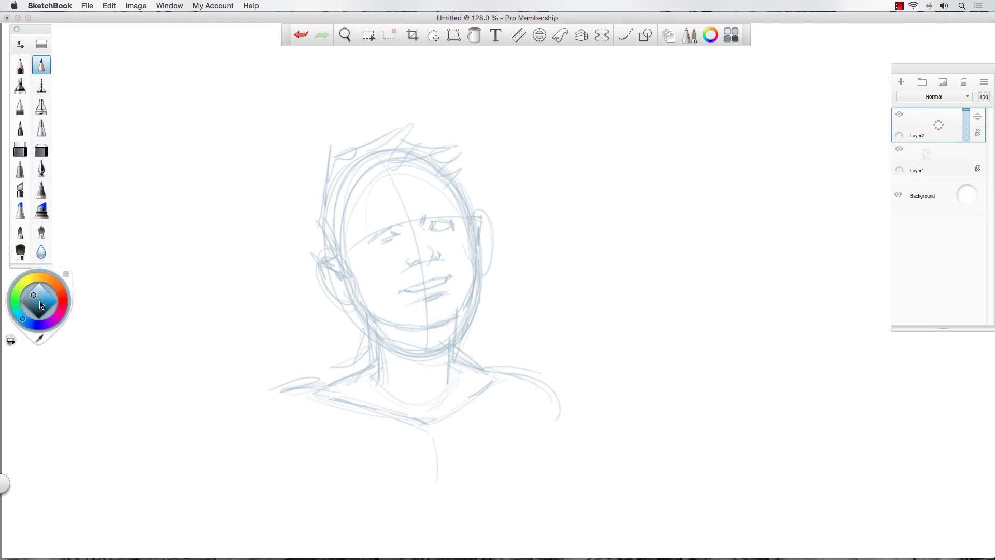
left_click(41, 334)
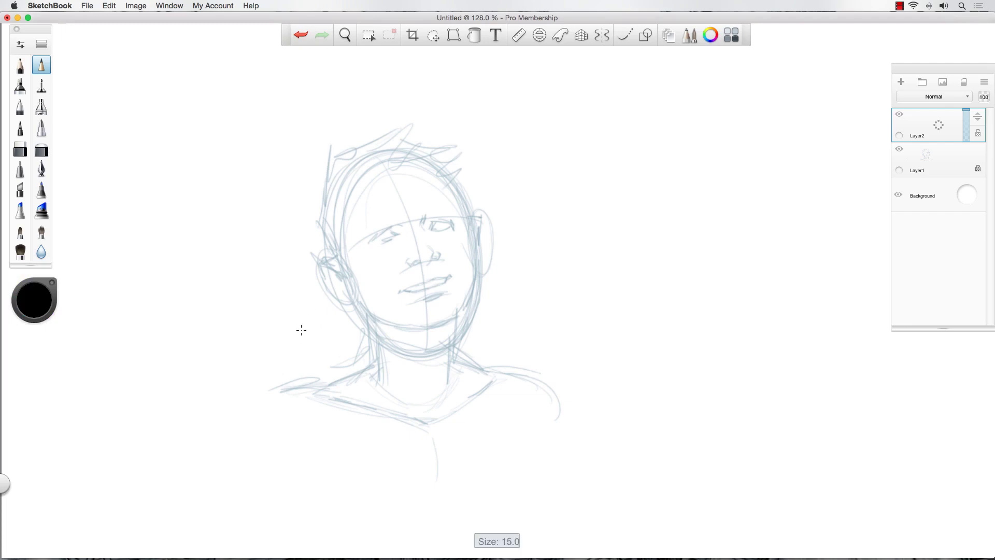
Step: Reduce the Hard Pencil's size to 2.0, undoing the test scribbles made beside the portrait
mouse_move(284, 331)
left_mouse_down()
mouse_move(262, 373)
mouse_move(200, 349)
mouse_move(257, 395)
mouse_move(237, 415)
left_mouse_up()
key("super+z")
key("bracketleft")
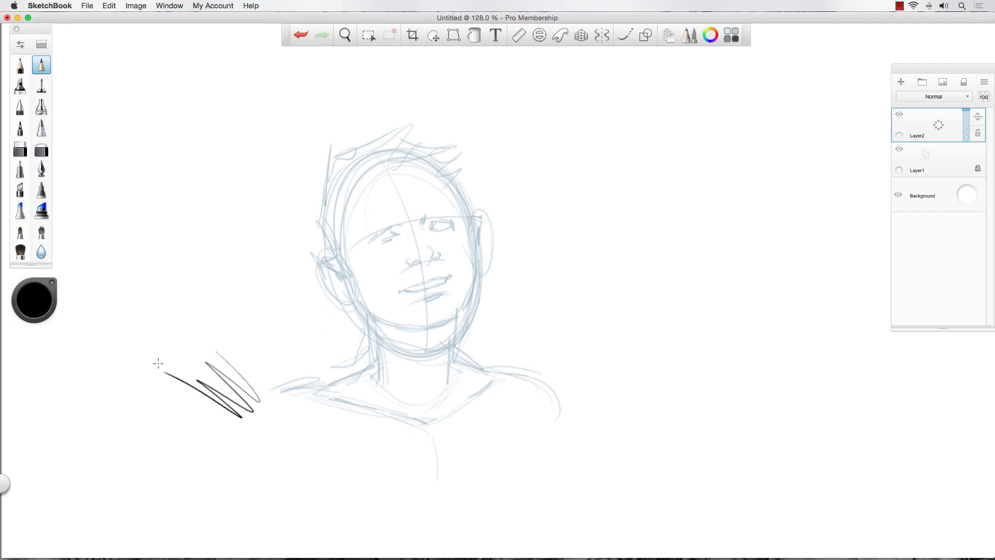
key("super+z")
key("bracketleft")
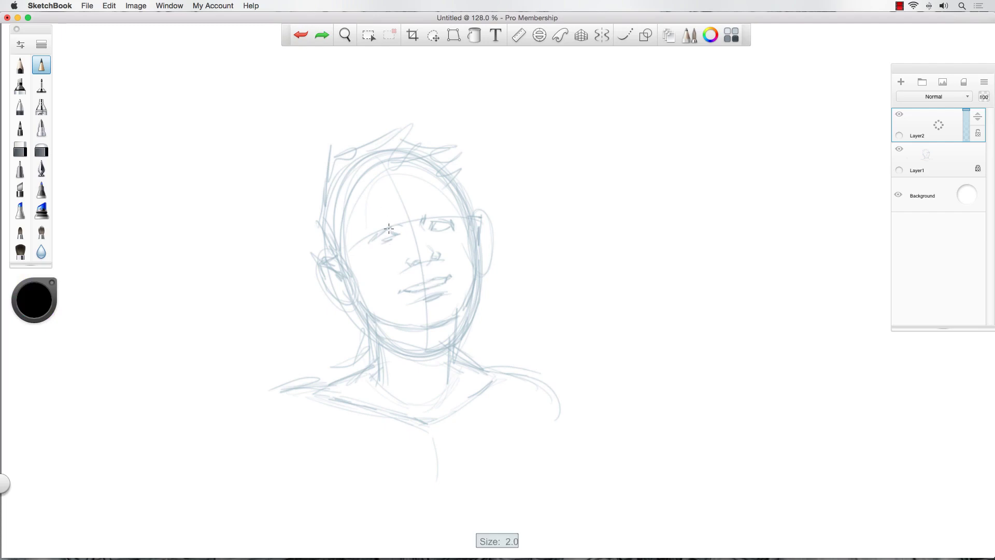
Step: Ink both eyes, the eyebrows and the nose in black over the blue sketch on Layer2
mouse_move(384, 234)
left_mouse_down()
mouse_move(395, 228)
mouse_move(375, 240)
mouse_move(403, 232)
mouse_move(375, 245)
mouse_move(396, 225)
mouse_move(386, 228)
mouse_move(371, 243)
mouse_move(397, 213)
mouse_move(376, 216)
mouse_move(365, 230)
mouse_move(398, 213)
mouse_move(424, 227)
mouse_move(415, 263)
mouse_move(436, 253)
mouse_move(406, 259)
mouse_move(436, 259)
left_mouse_up()
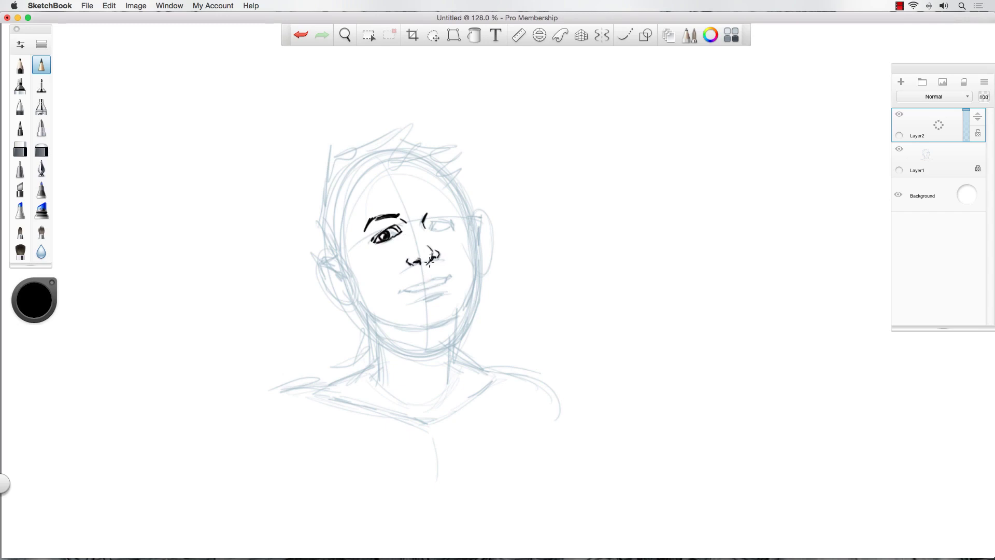
mouse_move(424, 222)
left_mouse_down()
mouse_move(435, 206)
mouse_move(451, 209)
mouse_move(439, 224)
mouse_move(454, 228)
mouse_move(430, 225)
mouse_move(441, 221)
mouse_move(439, 231)
left_mouse_up()
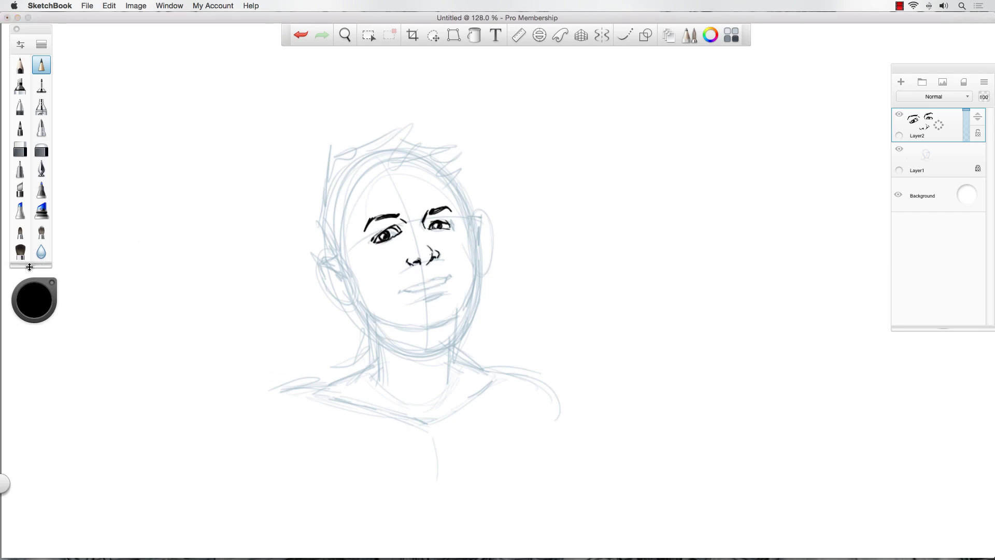
Step: Expand the brush palette to show all its brushes and switch to the rectangle drawing tool
left_click_drag(31, 266, 40, 414)
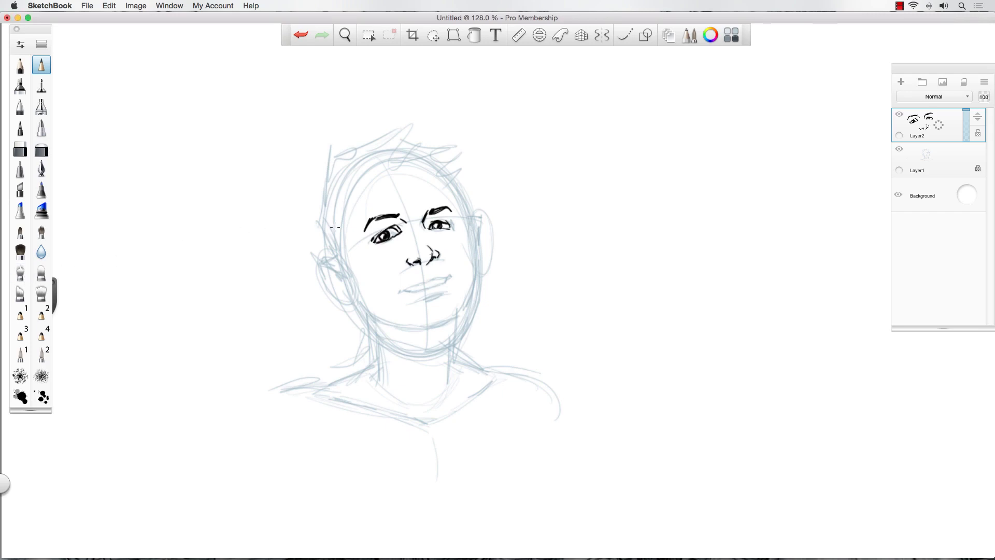
left_click(645, 35)
left_click(677, 35)
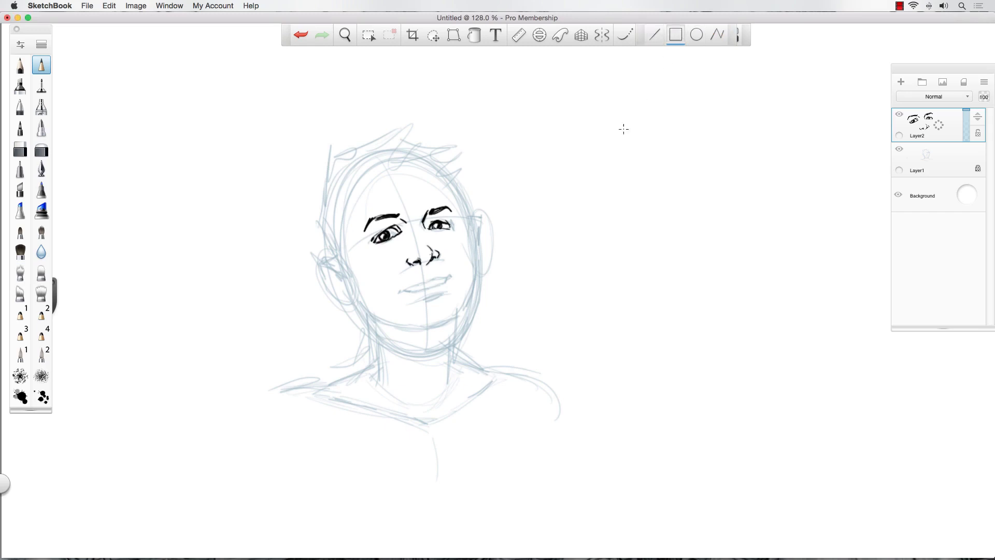
Step: Try out rectangles beside the portrait, first with a medium and then with a much thicker outline, undoing each one
left_click_drag(609, 127, 733, 304)
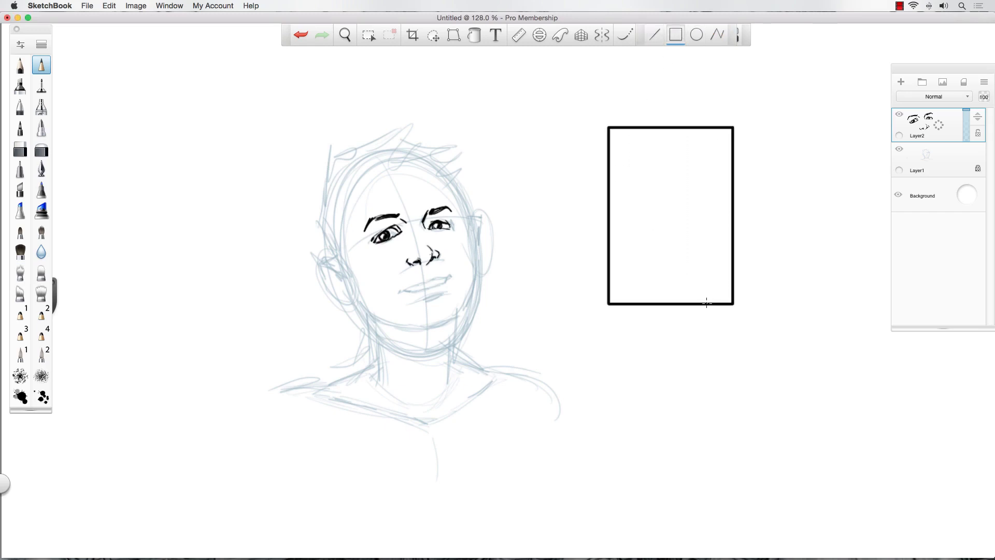
key("super+z")
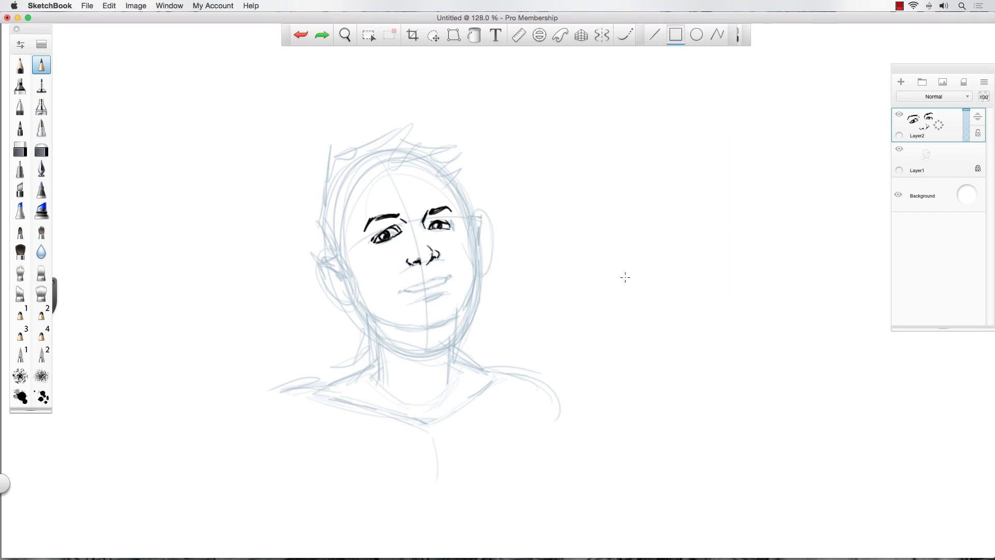
key("bracketright")
left_click_drag(604, 184, 784, 377)
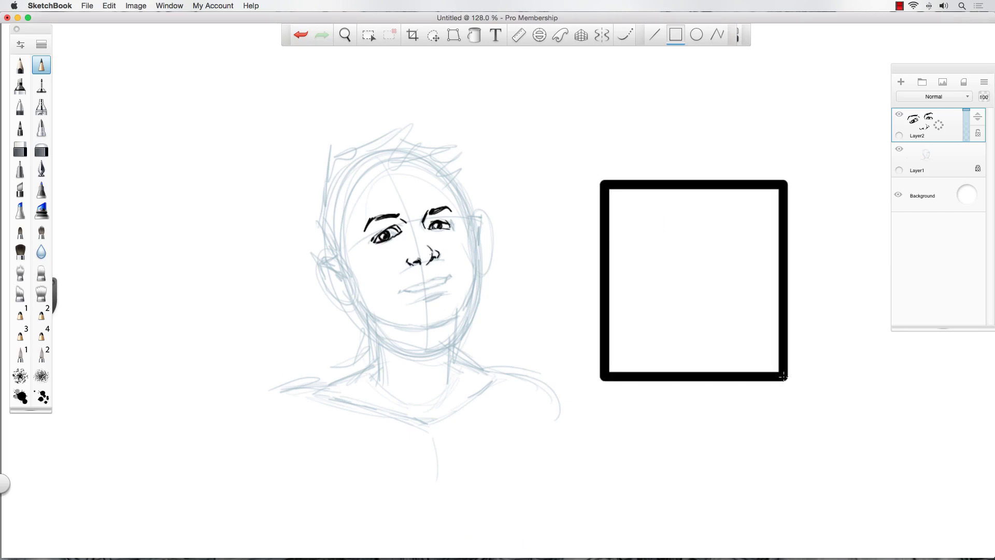
key("super+z")
Step: Reduce the brush size and, after undoing the test rectangles, draw a thin-outlined rectangle beside the portrait on a new layer
key("bracketleft")
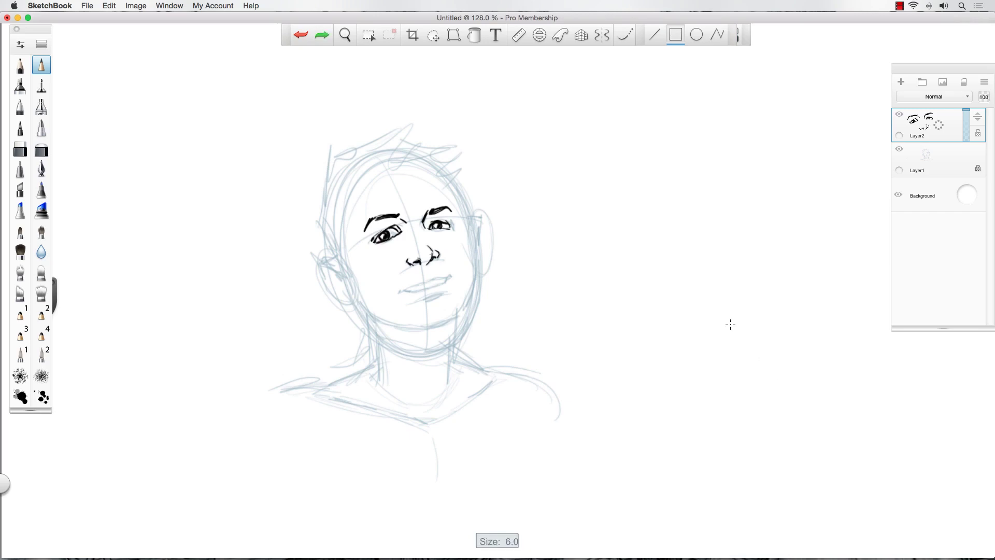
left_click_drag(611, 202, 853, 450)
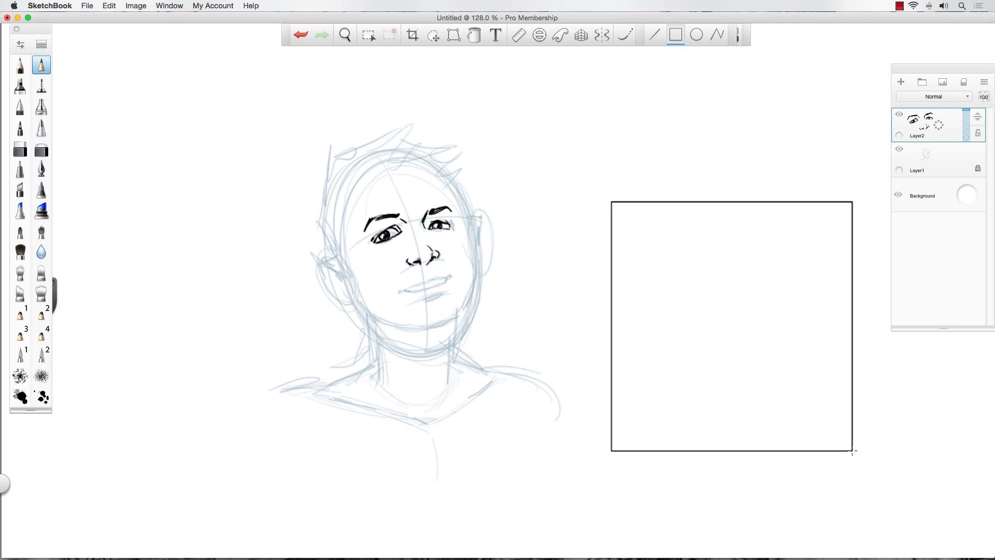
key("super+z")
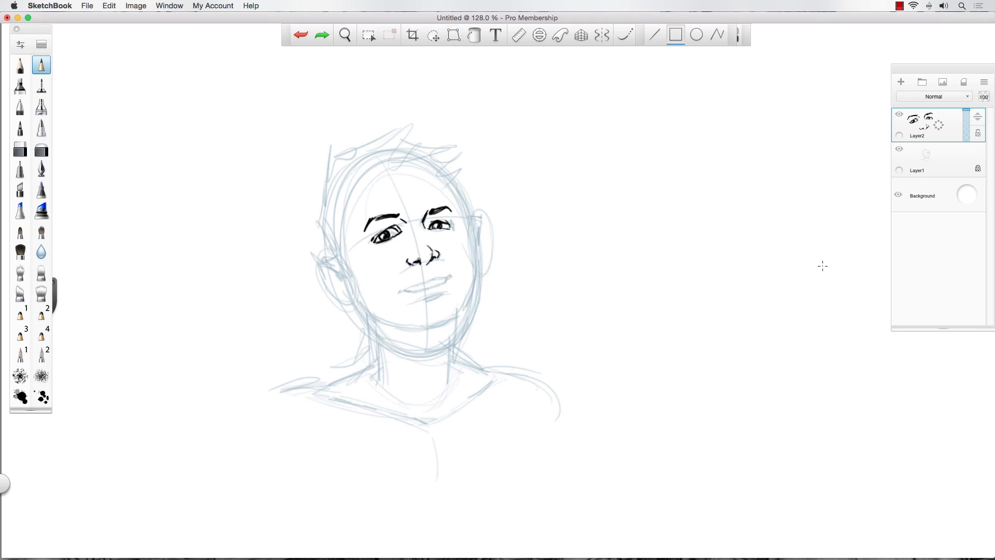
left_click_drag(563, 132, 758, 307)
key("super+z")
key("super+shift+n")
left_click_drag(584, 159, 788, 388)
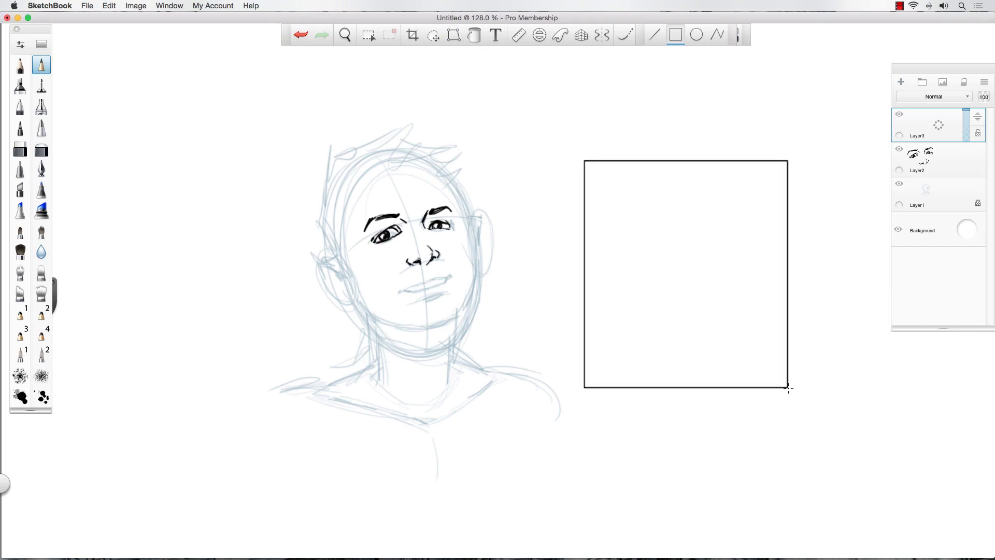
Step: Distort the rectangle into a skewed, perspective-like quadrilateral by repositioning its corners individually, and apply the transform
key("v")
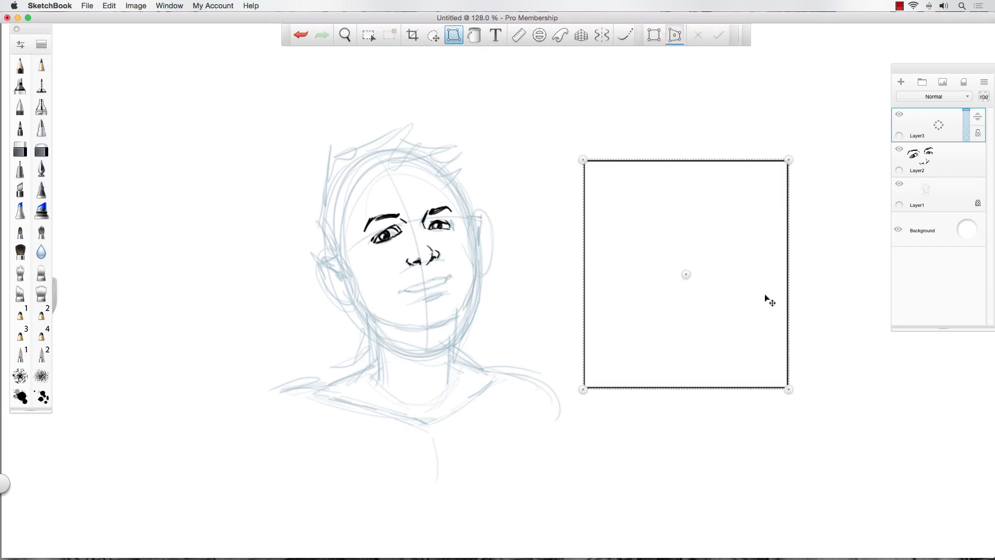
left_click_drag(790, 161, 782, 120)
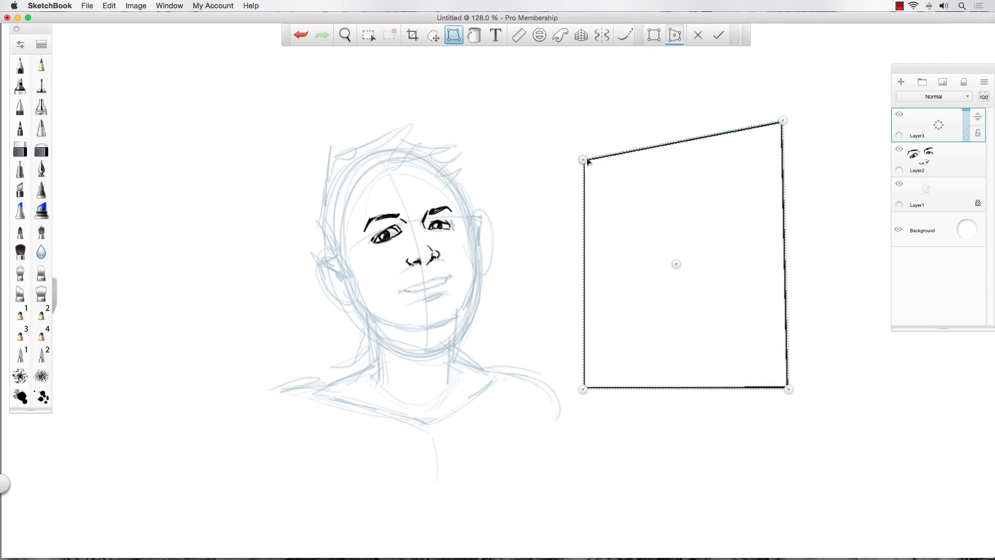
left_click_drag(584, 160, 596, 208)
left_click_drag(788, 389, 765, 311)
left_click_drag(822, 273, 836, 262)
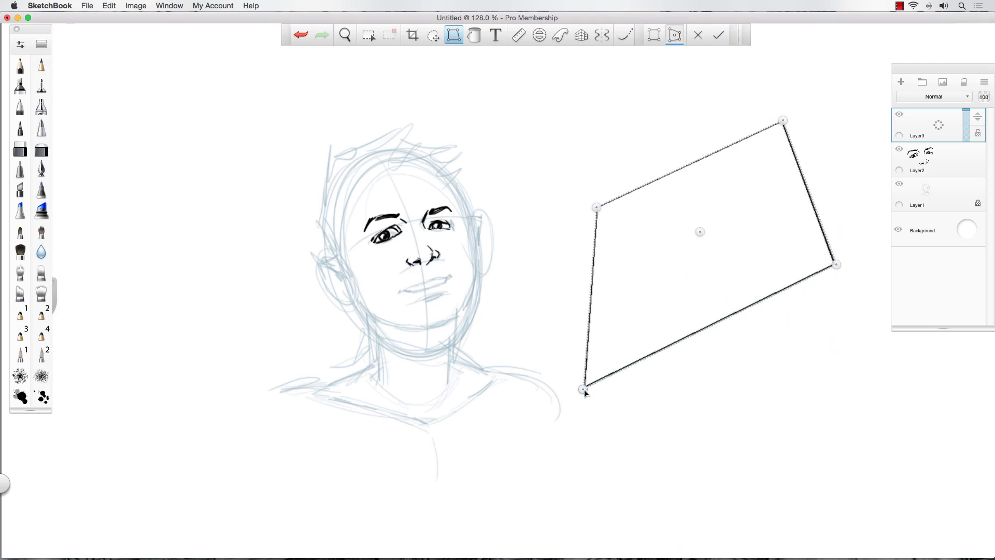
left_click_drag(583, 389, 623, 355)
left_click_drag(597, 207, 620, 197)
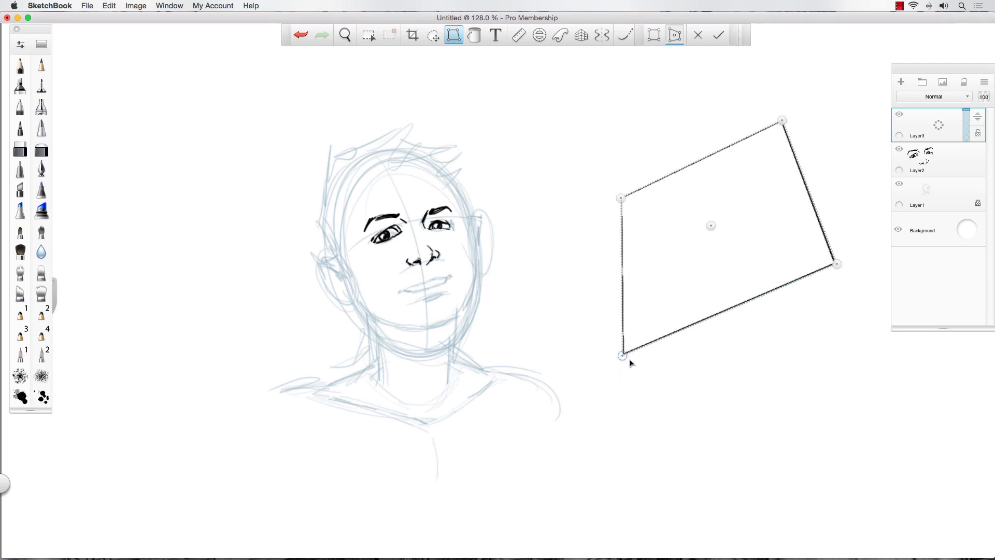
left_click_drag(629, 359, 610, 381)
key("Return")
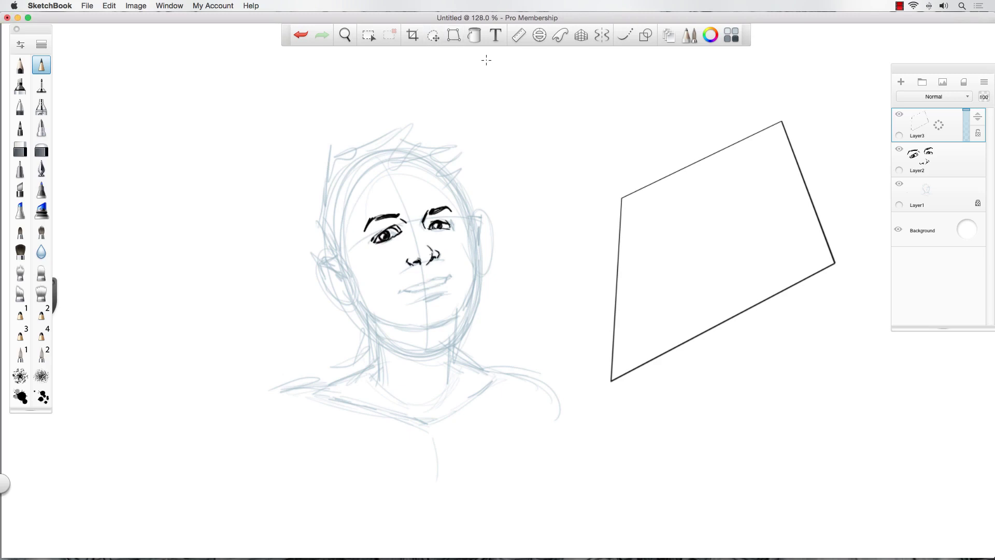
Step: Show the French curve guide and cycle through its curve shapes back to the first one
left_click(559, 36)
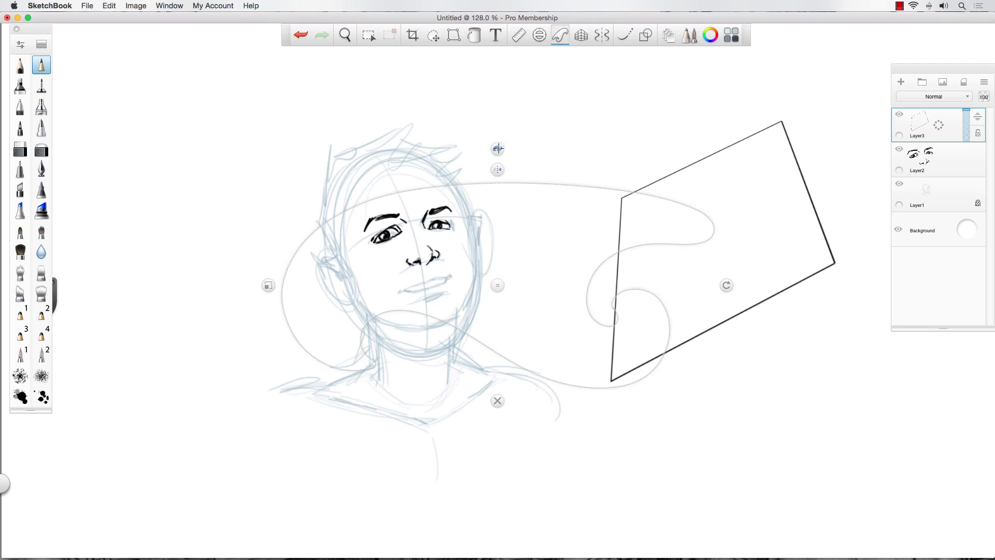
left_click(497, 150)
left_click(497, 149)
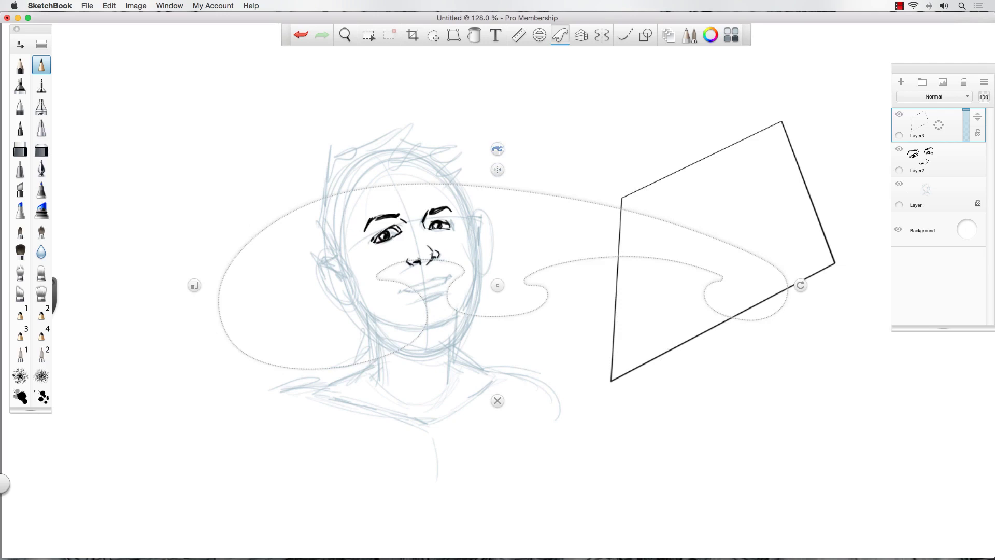
left_click(497, 149)
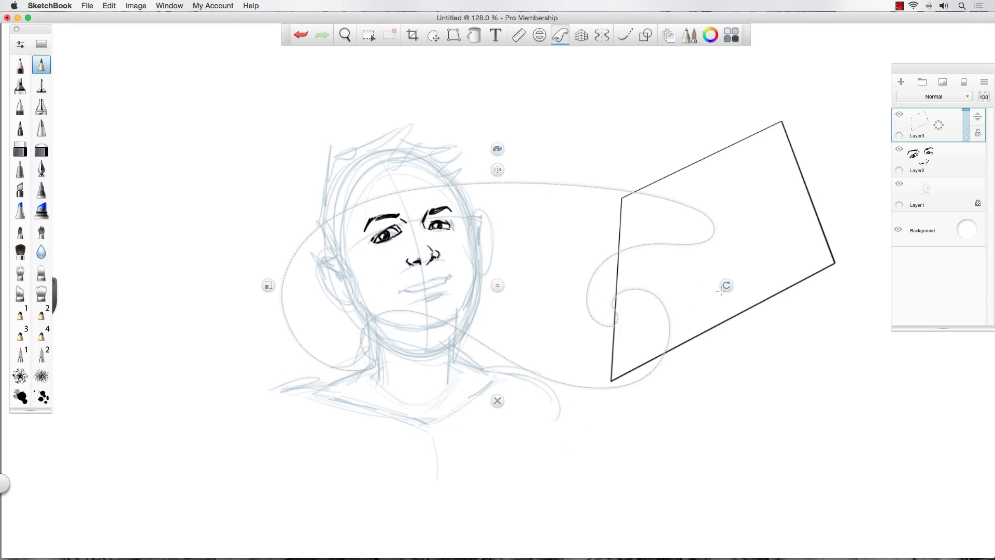
Step: Rotate, scale and move the French curve to try fitting its outer edge around the portrait's head
left_click_drag(725, 285, 646, 431)
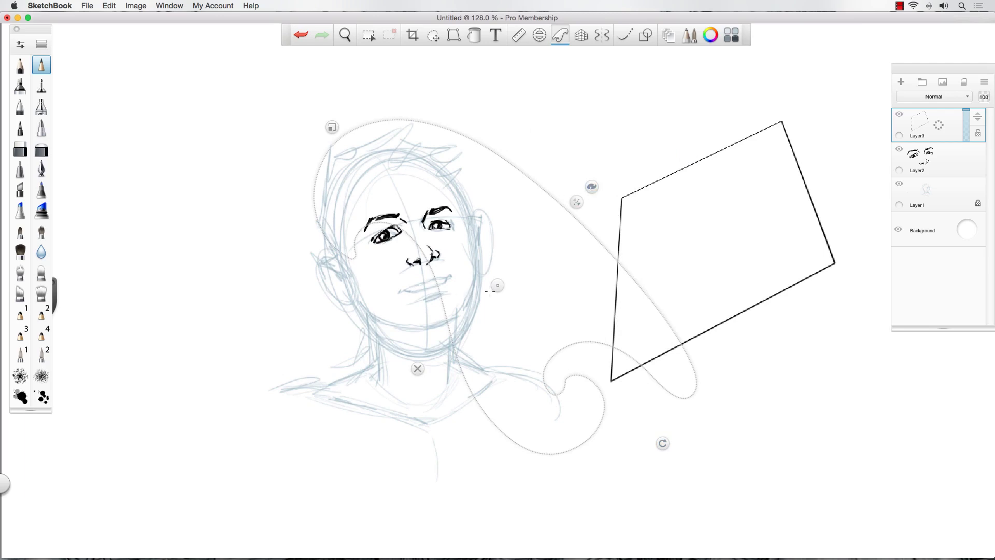
left_click_drag(332, 129, 300, 127)
left_click_drag(497, 285, 473, 354)
left_click_drag(279, 167, 319, 157)
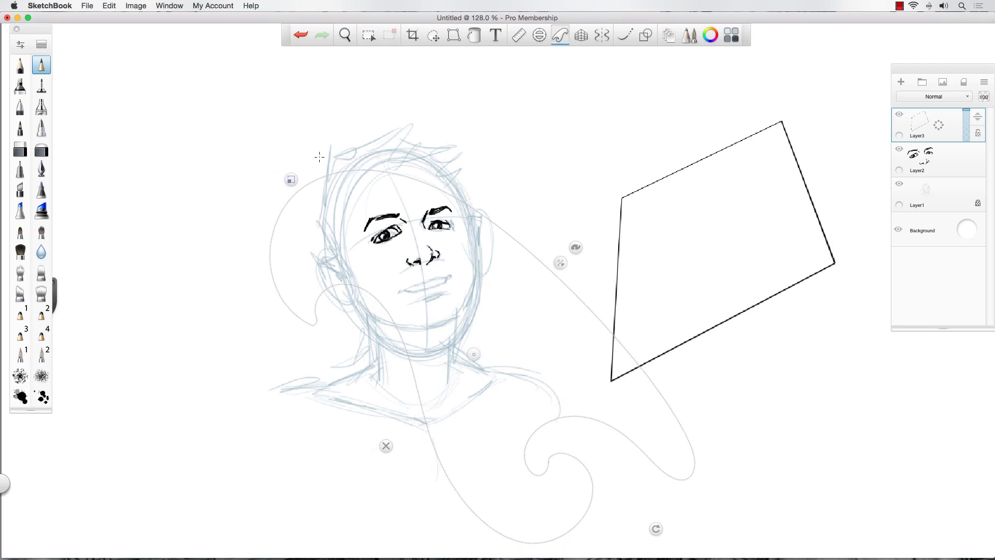
left_click_drag(648, 531, 559, 535)
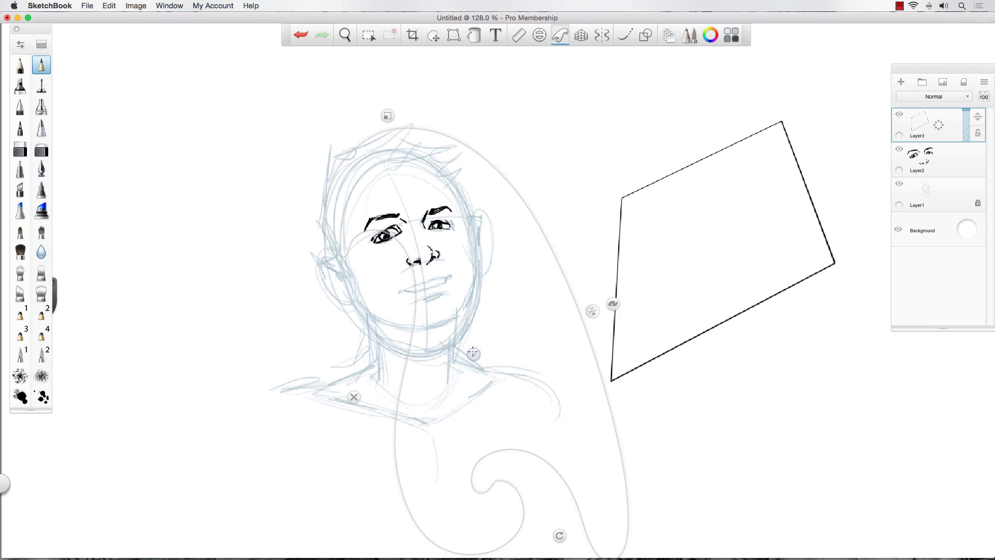
left_click_drag(470, 364, 431, 385)
left_click_drag(351, 147, 354, 153)
left_click_drag(435, 374, 426, 358)
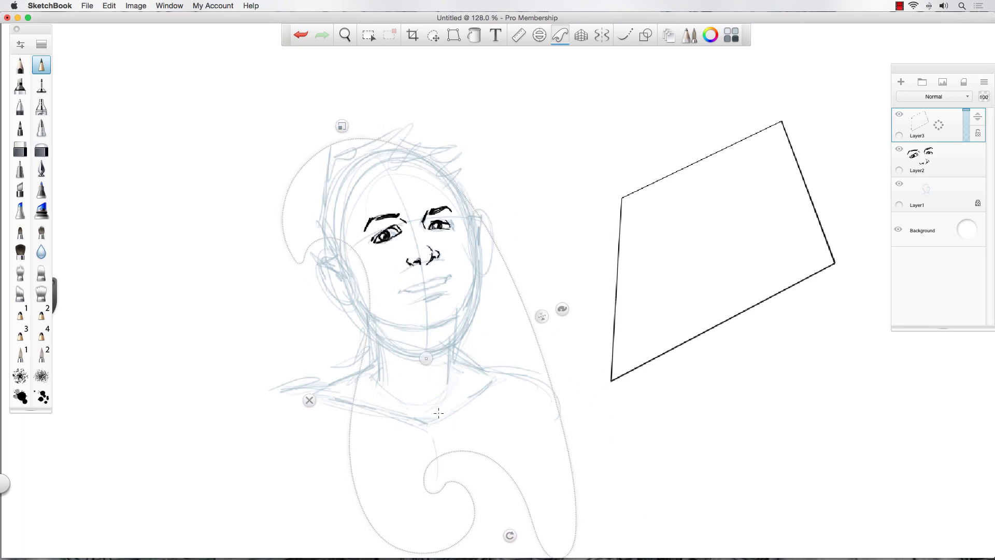
left_click_drag(510, 535, 485, 530)
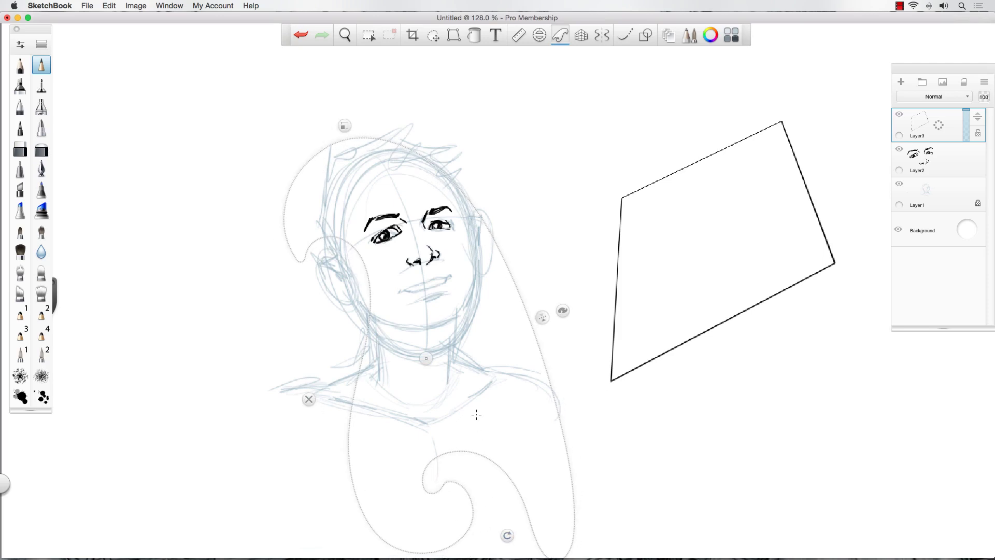
Step: Realign the French curve to the top of the head, ink a short arc along its edge, and hide the guide
key("space")
left_click_drag(476, 415, 465, 414)
left_click_drag(426, 358, 491, 245)
left_click_drag(449, 182, 434, 153)
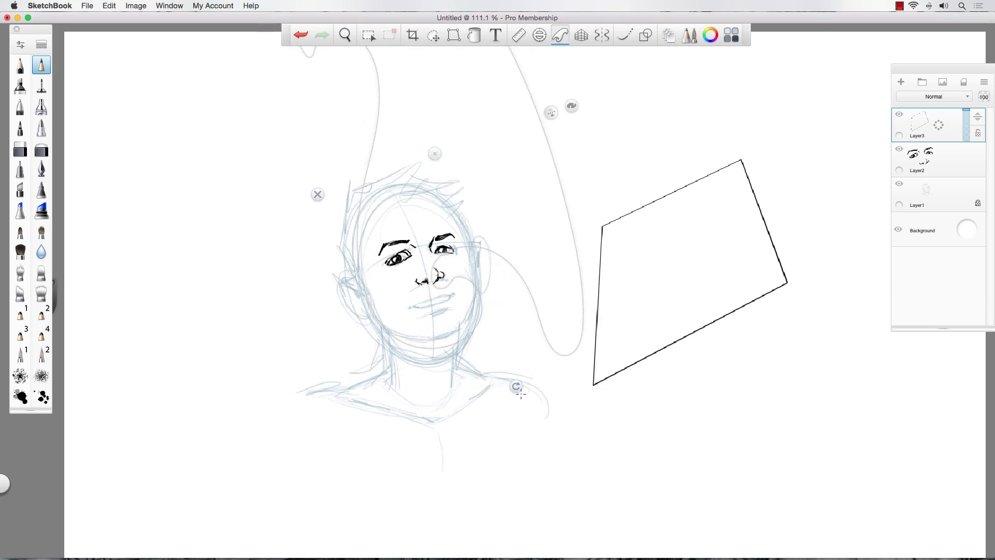
left_click_drag(519, 394, 267, 59)
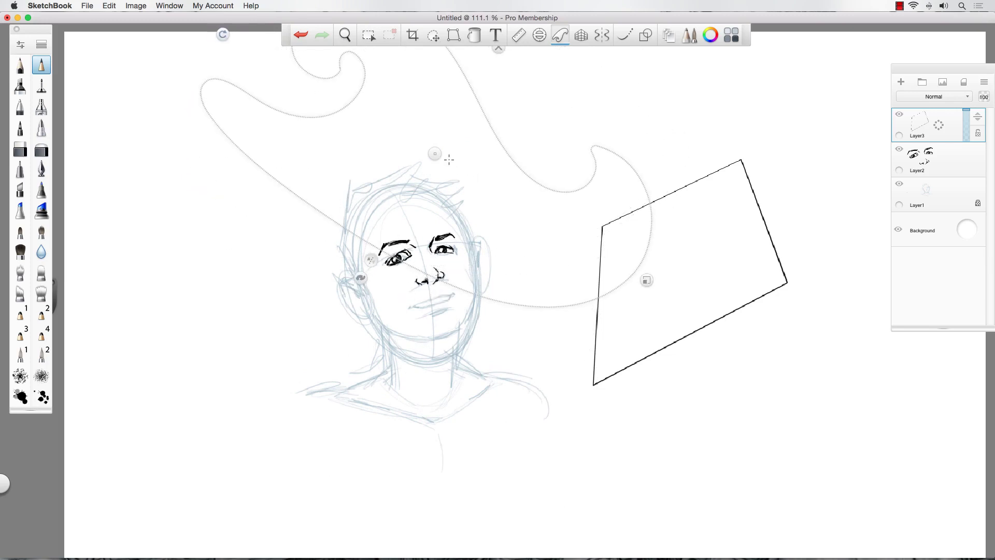
left_click_drag(435, 153, 468, 341)
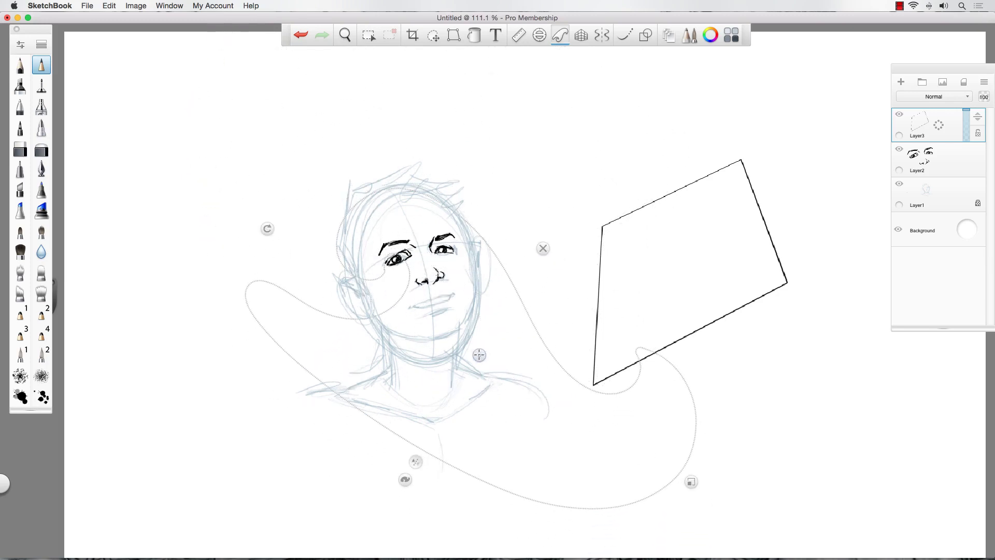
left_click_drag(268, 228, 280, 213)
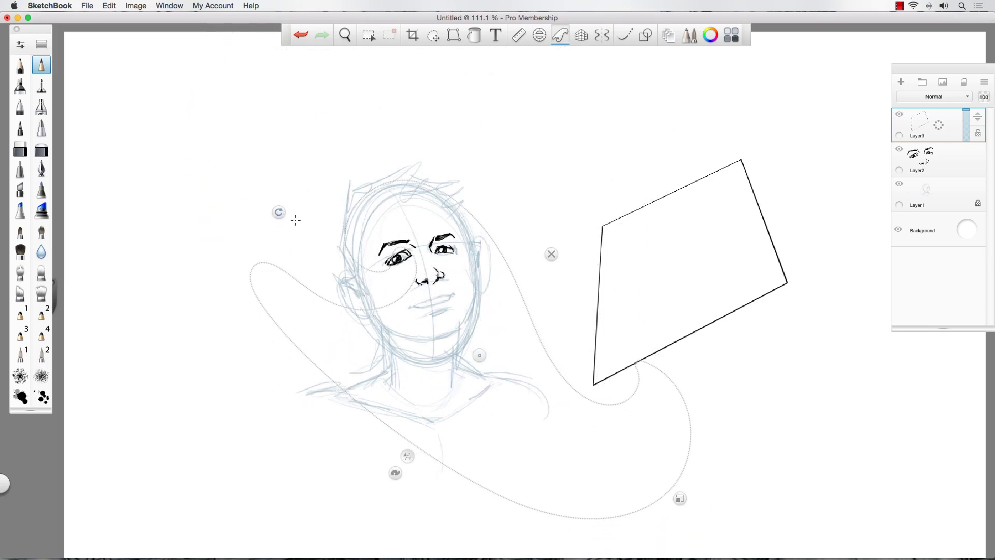
mouse_move(476, 354)
left_mouse_down()
mouse_move(466, 360)
mouse_move(476, 357)
left_mouse_up()
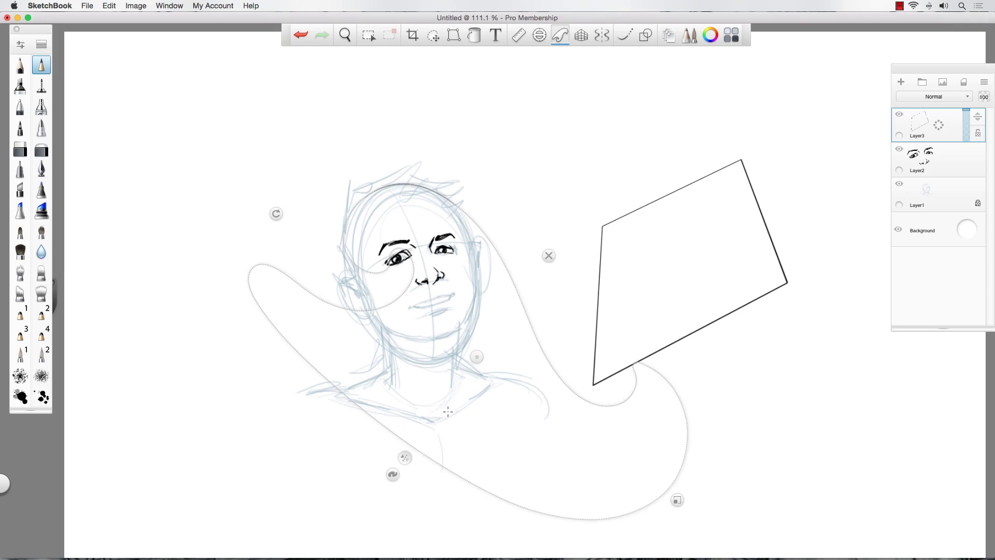
left_click(548, 255)
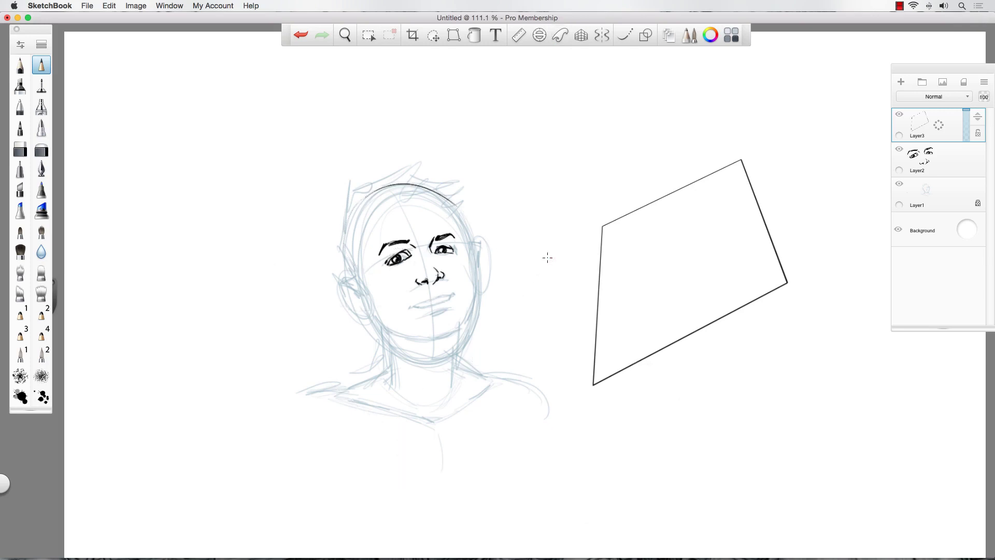
Step: Erase the arc on the head and ink the face outline freehand from the forehead around the jaw at Hard Pencil size 2.0
left_click_drag(438, 193, 466, 237)
mouse_move(441, 192)
left_mouse_down()
mouse_move(465, 233)
mouse_move(459, 217)
mouse_move(417, 185)
mouse_move(372, 190)
left_mouse_up()
scroll(377, 277, "up", 5)
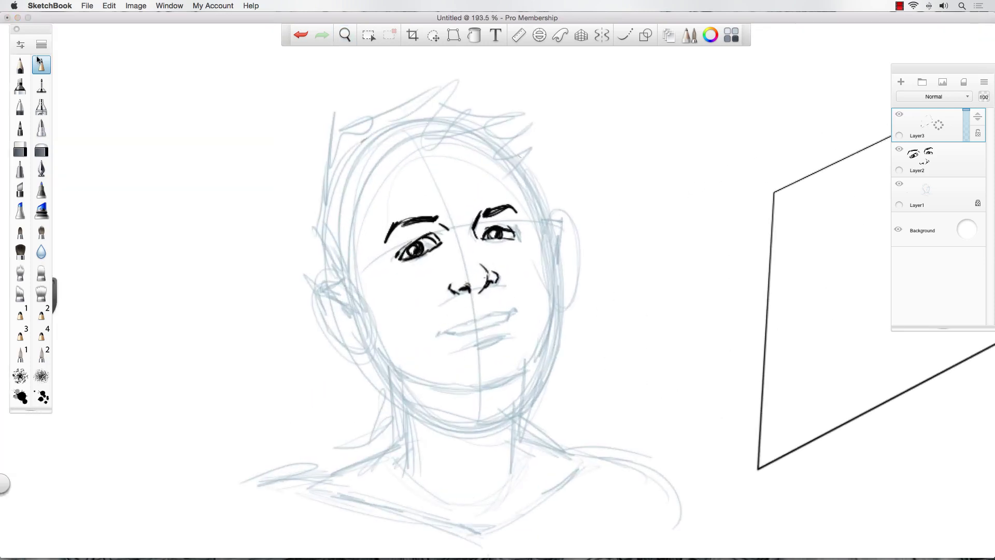
key("bracketleft")
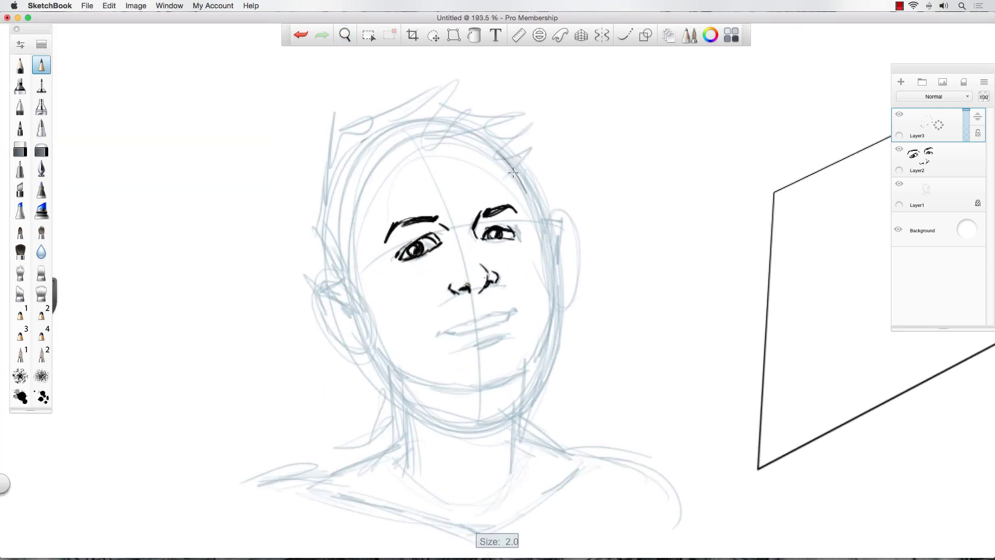
mouse_move(491, 146)
left_mouse_down()
mouse_move(523, 187)
mouse_move(546, 274)
mouse_move(542, 260)
mouse_move(544, 350)
mouse_move(470, 393)
mouse_move(400, 376)
left_mouse_up()
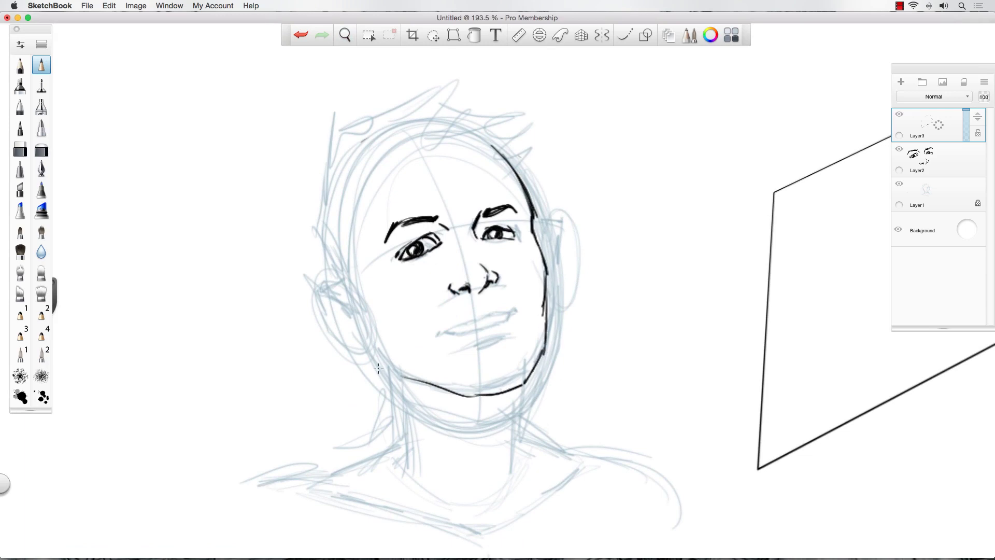
key("space")
left_click_drag(376, 333, 333, 344)
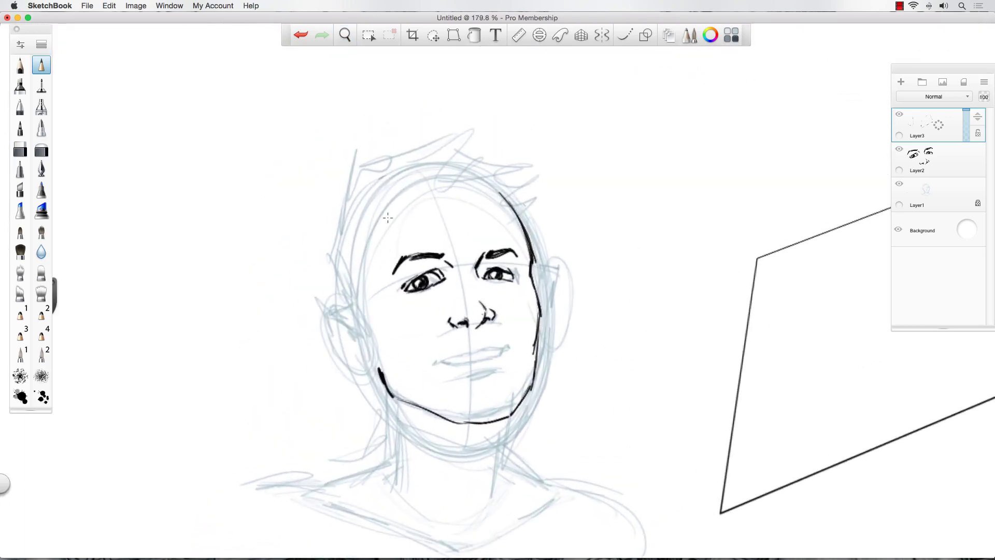
Step: Ink the spiky hair tufts from the top of the forehead down to the right temple
left_click_drag(448, 190, 474, 163)
left_click_drag(473, 165, 508, 187)
mouse_move(476, 171)
left_mouse_down()
mouse_move(515, 198)
mouse_move(519, 153)
mouse_move(501, 193)
left_mouse_up()
left_click_drag(532, 163, 495, 199)
mouse_move(497, 193)
left_mouse_down()
mouse_move(538, 197)
mouse_move(515, 207)
left_mouse_up()
mouse_move(528, 171)
left_mouse_down()
mouse_move(515, 181)
mouse_move(552, 193)
left_mouse_up()
left_click_drag(549, 194, 523, 224)
mouse_move(536, 213)
left_mouse_down()
mouse_move(517, 236)
mouse_move(525, 240)
left_mouse_up()
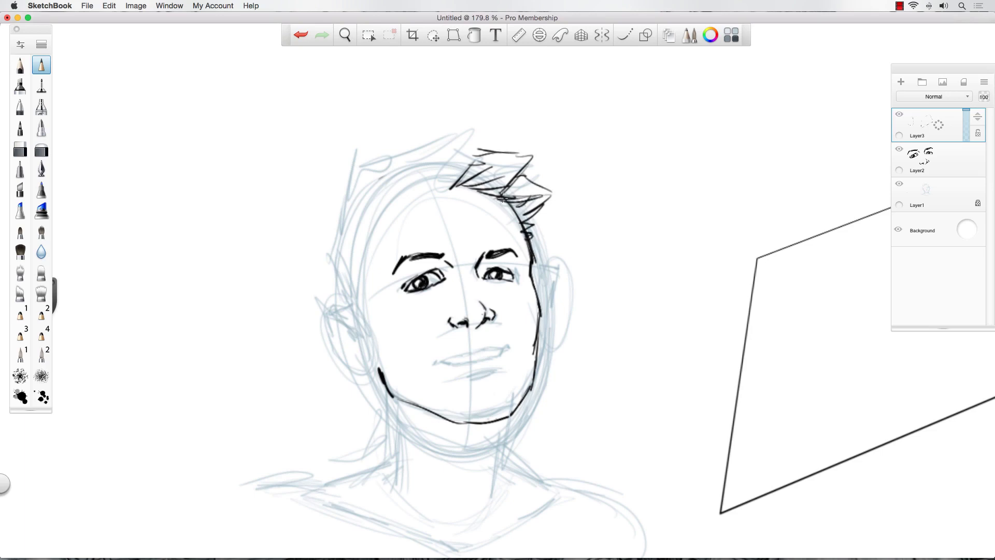
Step: Ink the lips and the shadow below them, and add detail lines around the nose and the left eye
mouse_move(488, 346)
left_mouse_down()
mouse_move(434, 359)
mouse_move(503, 350)
mouse_move(438, 361)
left_mouse_up()
left_click_drag(468, 378, 506, 370)
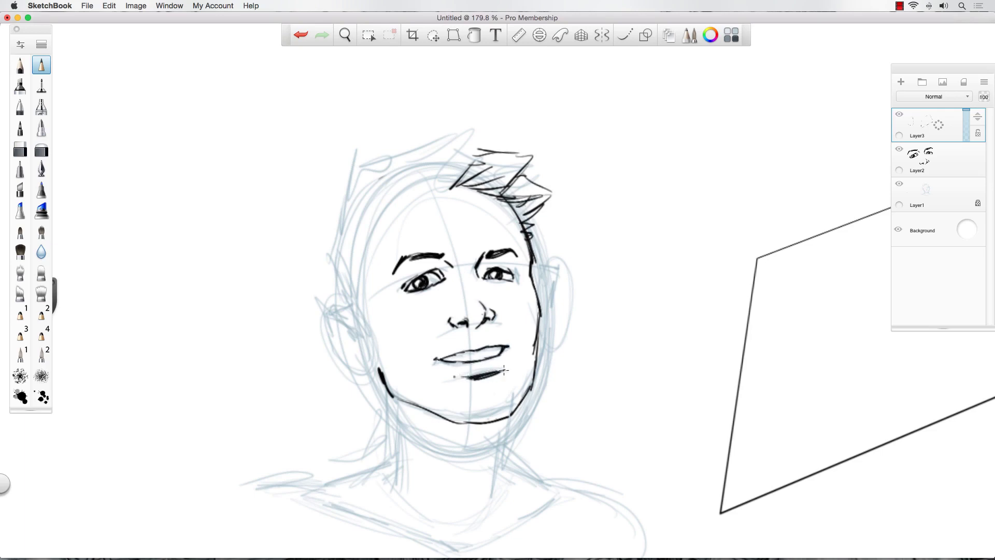
left_click_drag(447, 317, 433, 335)
mouse_move(464, 300)
left_mouse_down()
mouse_move(477, 297)
mouse_move(492, 317)
left_mouse_up()
left_click_drag(401, 290, 395, 293)
Step: Ink the left ear with its inner folds and the start of the right ear, and add the remaining hair and left hairline
mouse_move(330, 308)
left_mouse_down()
mouse_move(369, 329)
mouse_move(337, 306)
mouse_move(323, 314)
mouse_move(335, 353)
mouse_move(381, 371)
left_mouse_up()
mouse_move(355, 333)
left_mouse_down()
mouse_move(361, 348)
mouse_move(359, 331)
mouse_move(342, 338)
mouse_move(357, 358)
left_mouse_up()
mouse_move(533, 266)
left_mouse_down()
mouse_move(544, 271)
mouse_move(538, 294)
left_mouse_up()
mouse_move(449, 185)
left_mouse_down()
mouse_move(439, 191)
mouse_move(440, 155)
mouse_move(470, 134)
mouse_move(417, 136)
mouse_move(395, 159)
mouse_move(391, 178)
mouse_move(431, 179)
mouse_move(387, 159)
mouse_move(329, 199)
mouse_move(372, 201)
mouse_move(340, 215)
mouse_move(407, 202)
mouse_move(368, 228)
mouse_move(378, 324)
left_mouse_up()
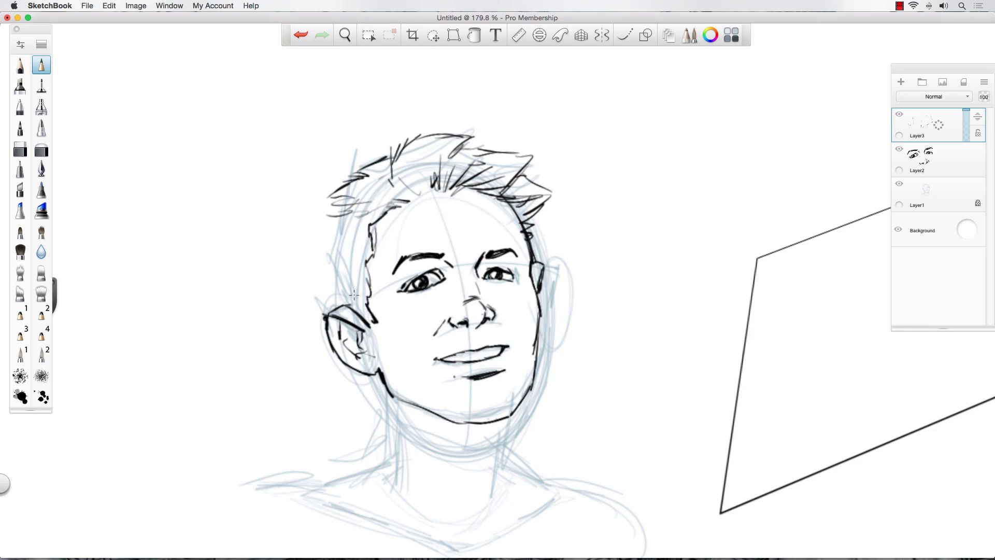
Step: Ink the hair edge above the left ear, touch up the right temple, nose and mouth corner, and add the neck lines
mouse_move(338, 213)
left_mouse_down()
mouse_move(315, 221)
mouse_move(335, 222)
mouse_move(321, 274)
mouse_move(335, 307)
left_mouse_up()
left_click_drag(529, 234, 536, 268)
mouse_move(446, 314)
left_mouse_down()
mouse_move(437, 335)
mouse_move(452, 320)
mouse_move(499, 316)
mouse_move(515, 341)
left_mouse_up()
left_click_drag(441, 355, 427, 366)
left_click_drag(500, 422, 497, 469)
mouse_move(384, 405)
left_mouse_down()
mouse_move(385, 440)
mouse_move(407, 454)
left_mouse_up()
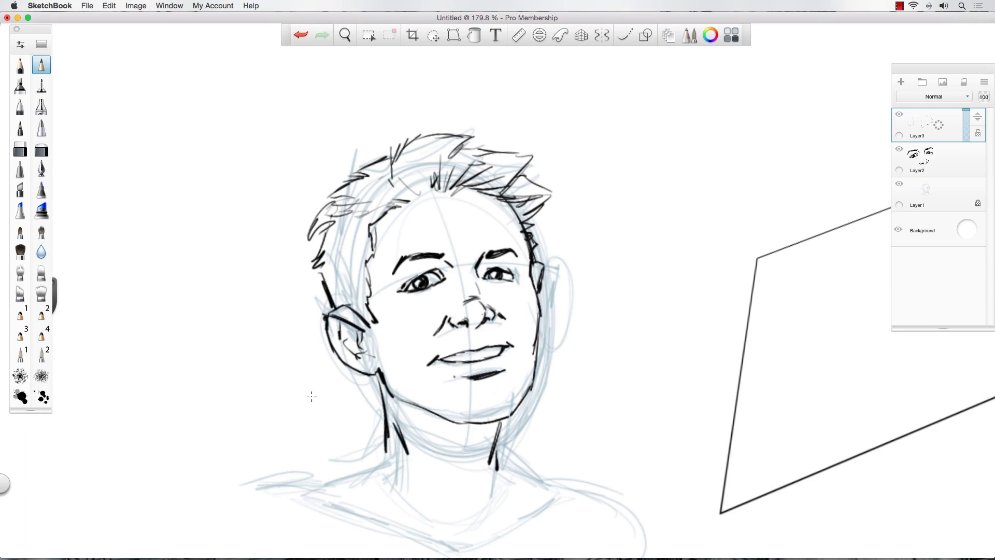
Step: Fill the side hair between the left hairline and the ear with short hatching strokes
key("space")
left_click_drag(326, 333, 326, 285)
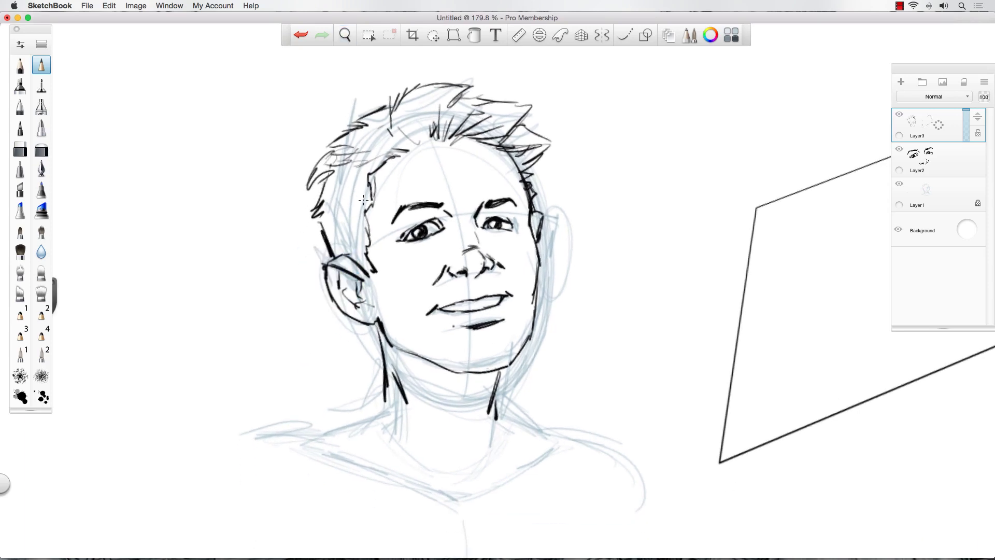
mouse_move(363, 200)
left_mouse_down()
mouse_move(349, 225)
mouse_move(362, 228)
mouse_move(361, 256)
mouse_move(344, 239)
mouse_move(342, 230)
mouse_move(358, 227)
mouse_move(348, 211)
mouse_move(336, 219)
mouse_move(351, 177)
left_mouse_up()
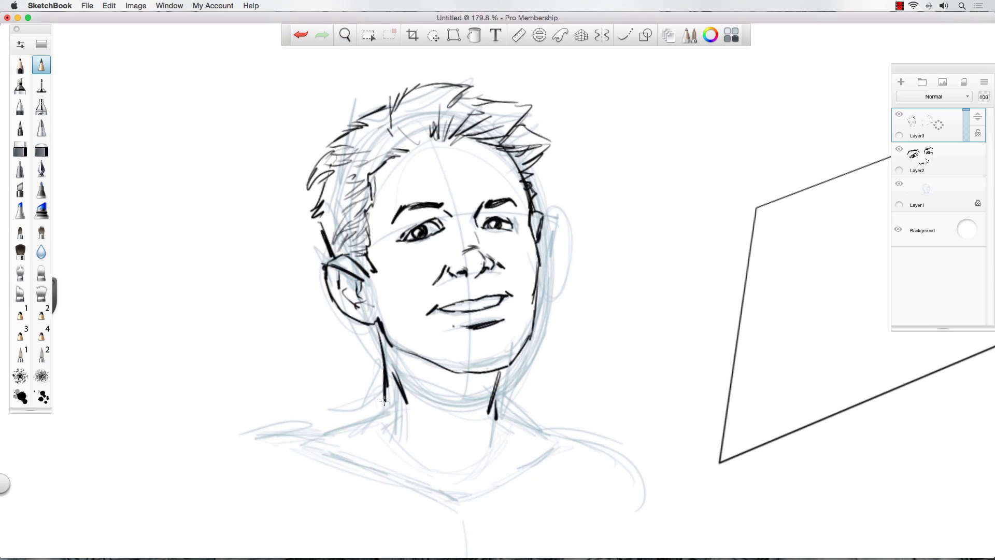
Step: Ink the shirt's round neckline and both shoulder lines over the blue sketch
mouse_move(384, 400)
left_mouse_down()
mouse_move(435, 458)
mouse_move(428, 454)
mouse_move(479, 458)
mouse_move(496, 408)
mouse_move(497, 447)
mouse_move(453, 479)
mouse_move(405, 456)
mouse_move(378, 422)
mouse_move(376, 393)
left_mouse_up()
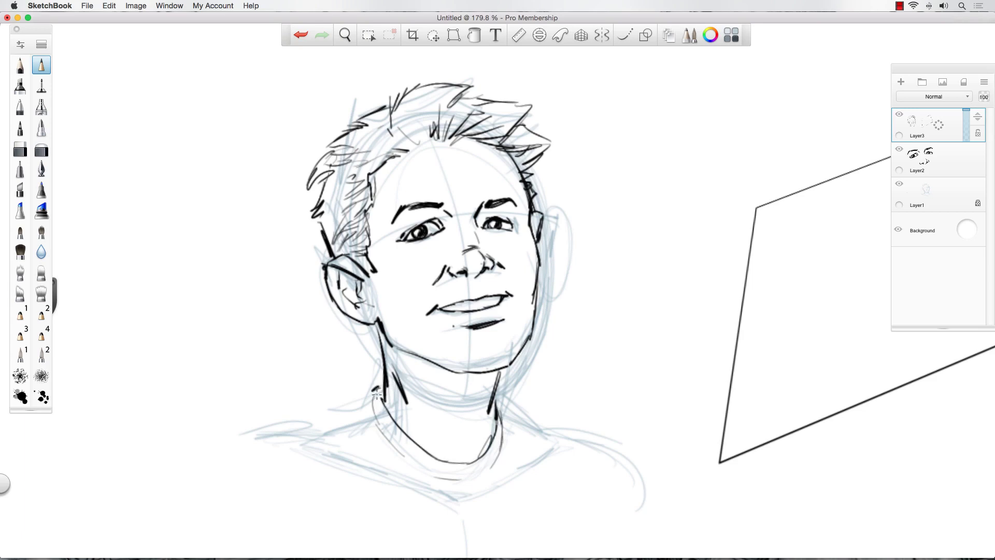
mouse_move(493, 398)
left_mouse_down()
mouse_move(552, 428)
mouse_move(551, 443)
left_mouse_up()
mouse_move(546, 426)
left_mouse_down()
mouse_move(569, 450)
mouse_move(565, 434)
left_mouse_up()
left_click_drag(377, 390, 242, 437)
mouse_move(557, 429)
left_mouse_down()
mouse_move(610, 450)
mouse_move(640, 486)
left_mouse_up()
Step: Ink the V-shaped chest line and shirt folds, shade inside the collar, and thicken the line under the chin
left_click_drag(300, 436, 347, 456)
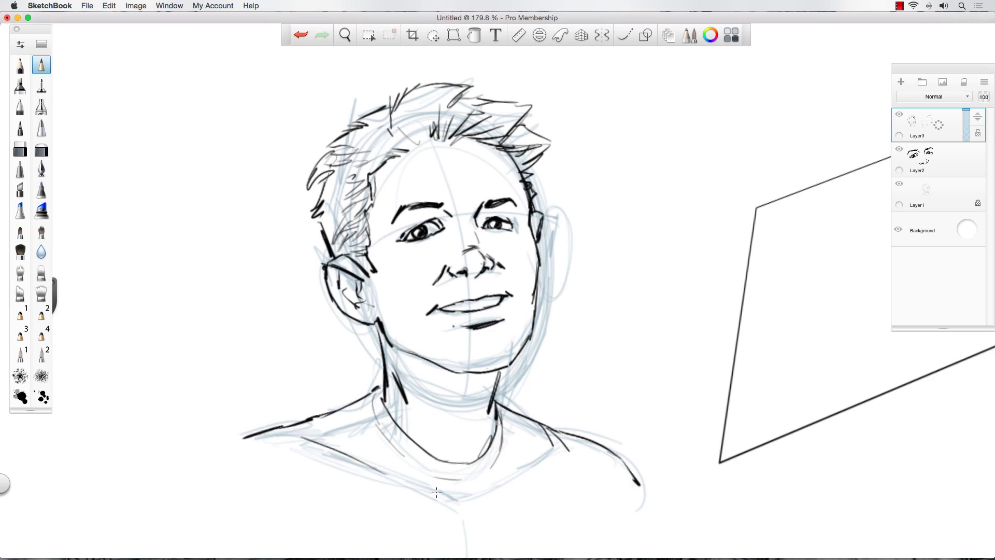
mouse_move(438, 495)
left_mouse_down()
mouse_move(458, 500)
mouse_move(537, 470)
mouse_move(543, 447)
mouse_move(564, 484)
left_mouse_up()
mouse_move(322, 427)
left_mouse_down()
mouse_move(323, 447)
mouse_move(305, 474)
left_mouse_up()
left_click_drag(481, 430, 463, 464)
left_click_drag(428, 364, 517, 351)
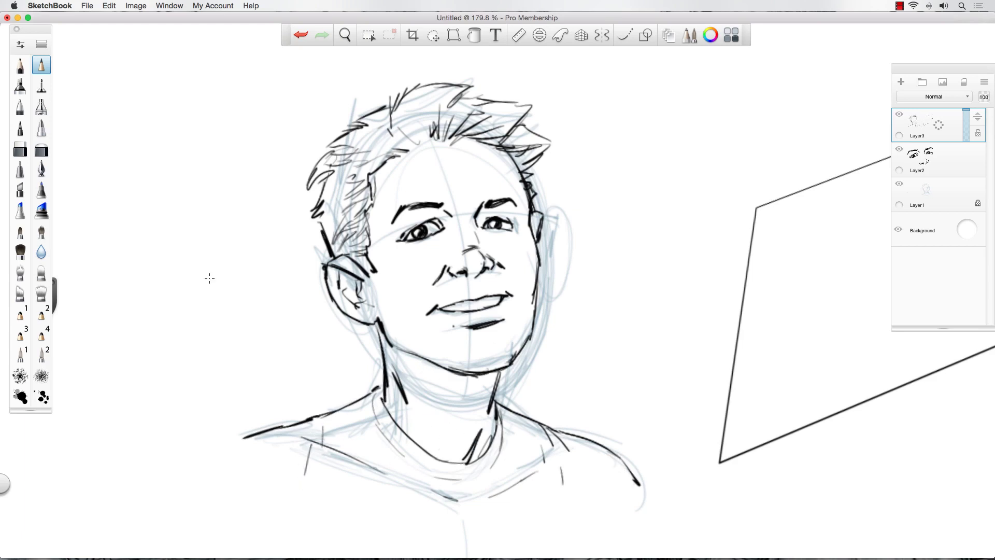